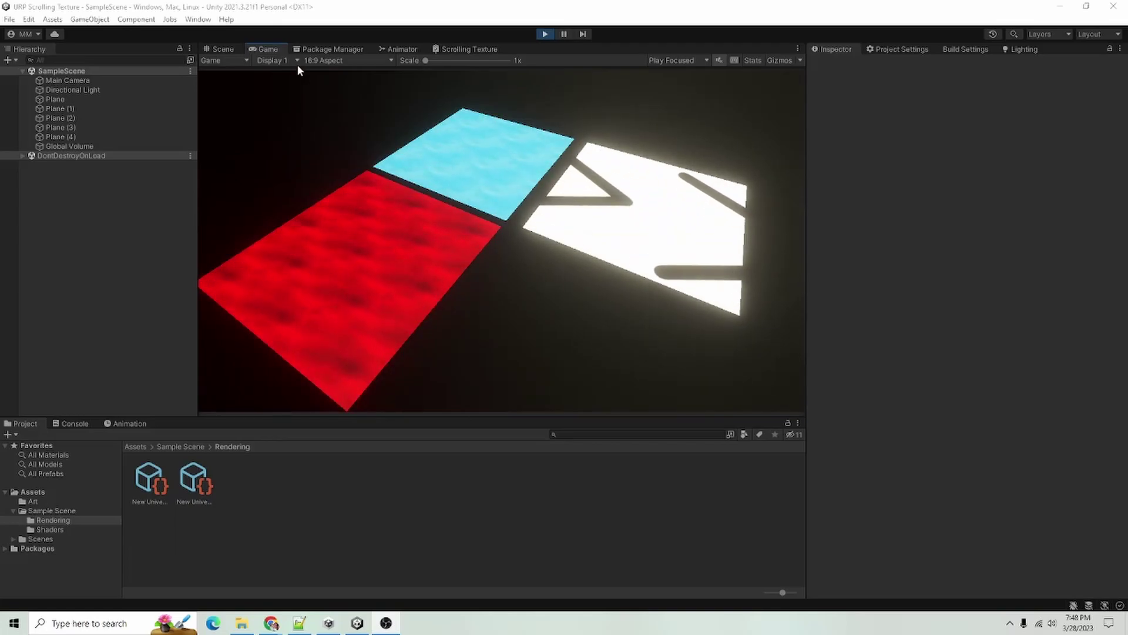
# Stop the scrolling-texture demo to return to editing the cyan, red and white planes
pyautogui.click(545, 34)
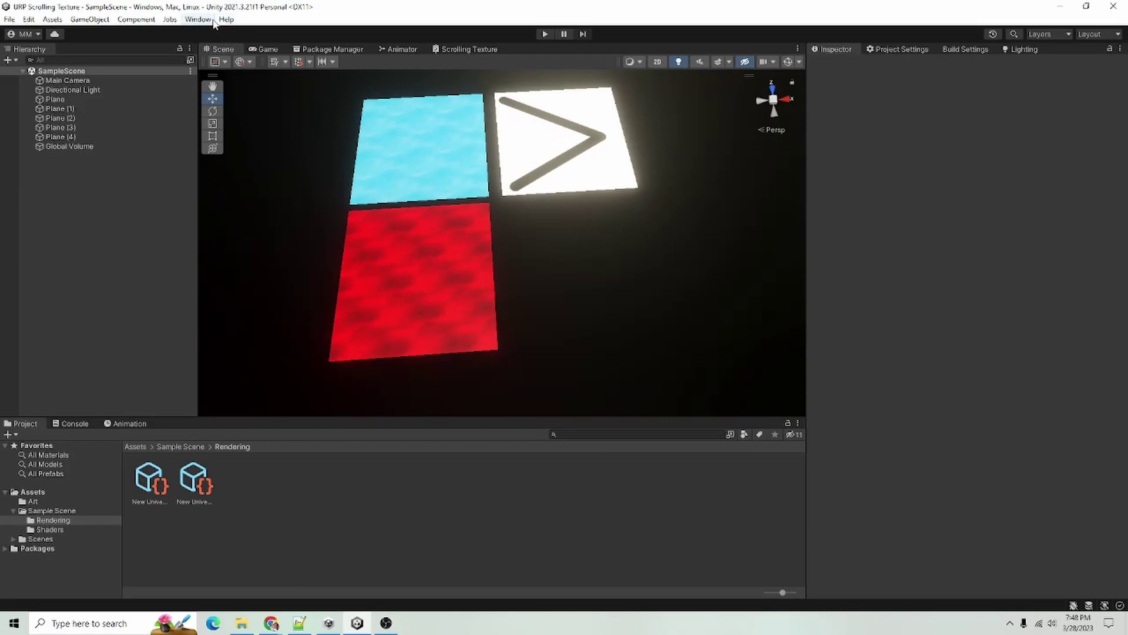
# Confirm Universal RP 12.1.10 in the Package Manager, then inspect the existing URP asset
pyautogui.click(206, 20)
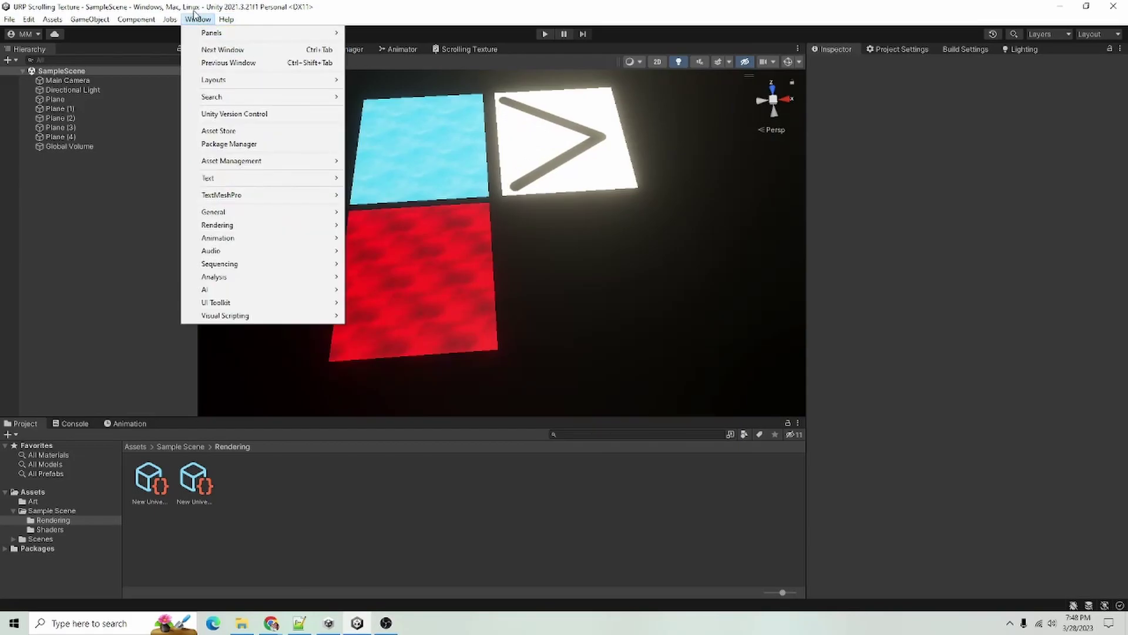
pyautogui.click(235, 144)
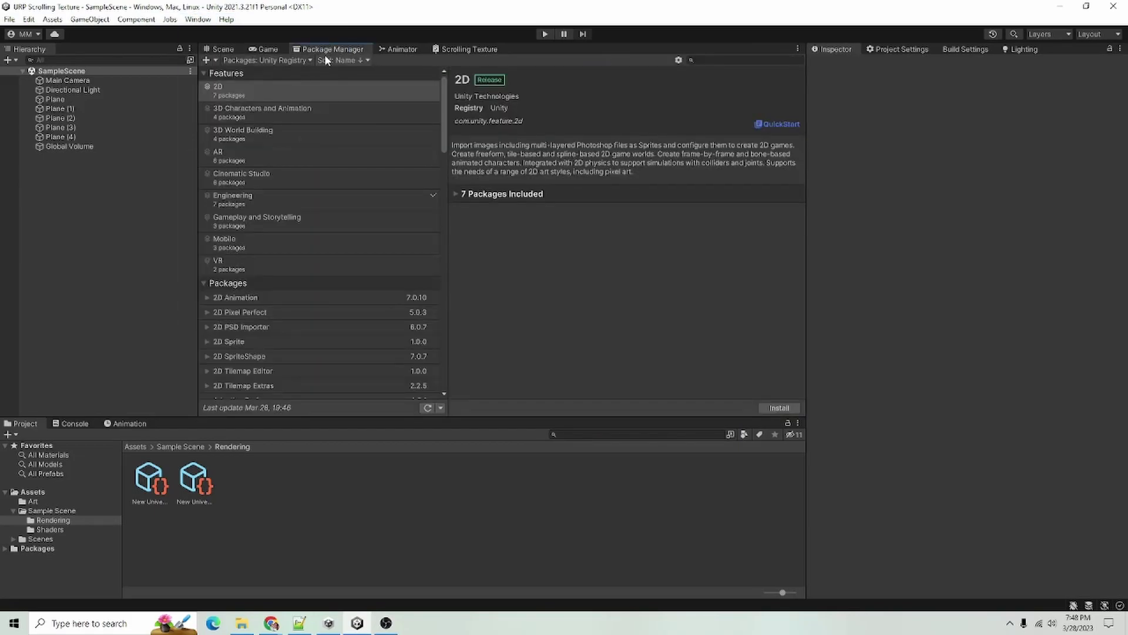
pyautogui.click(263, 60)
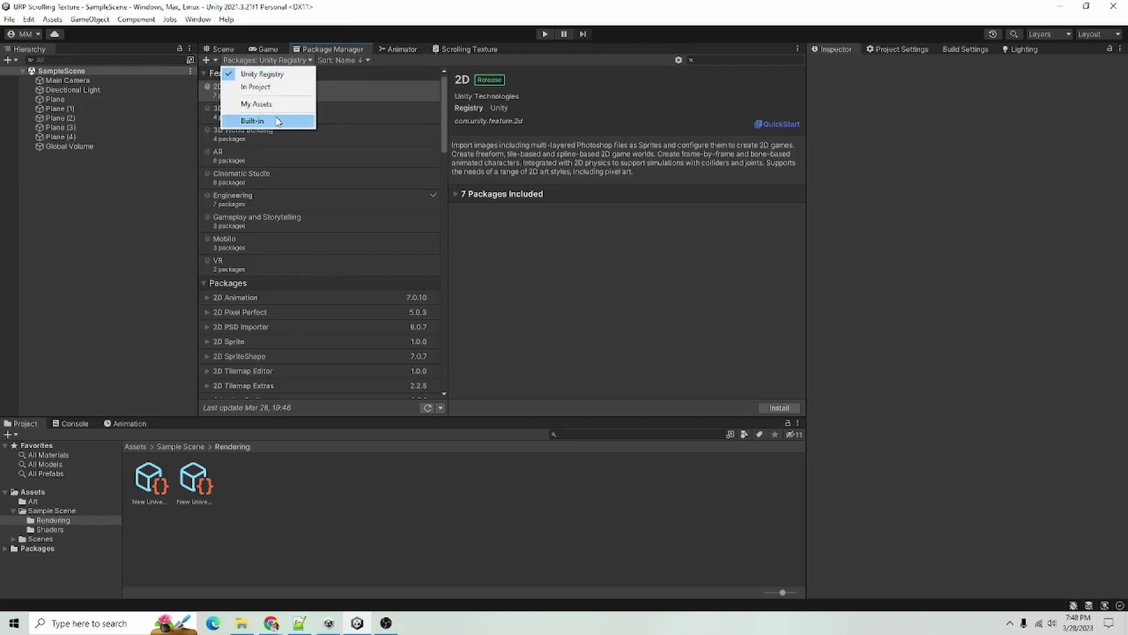
pyautogui.click(281, 75)
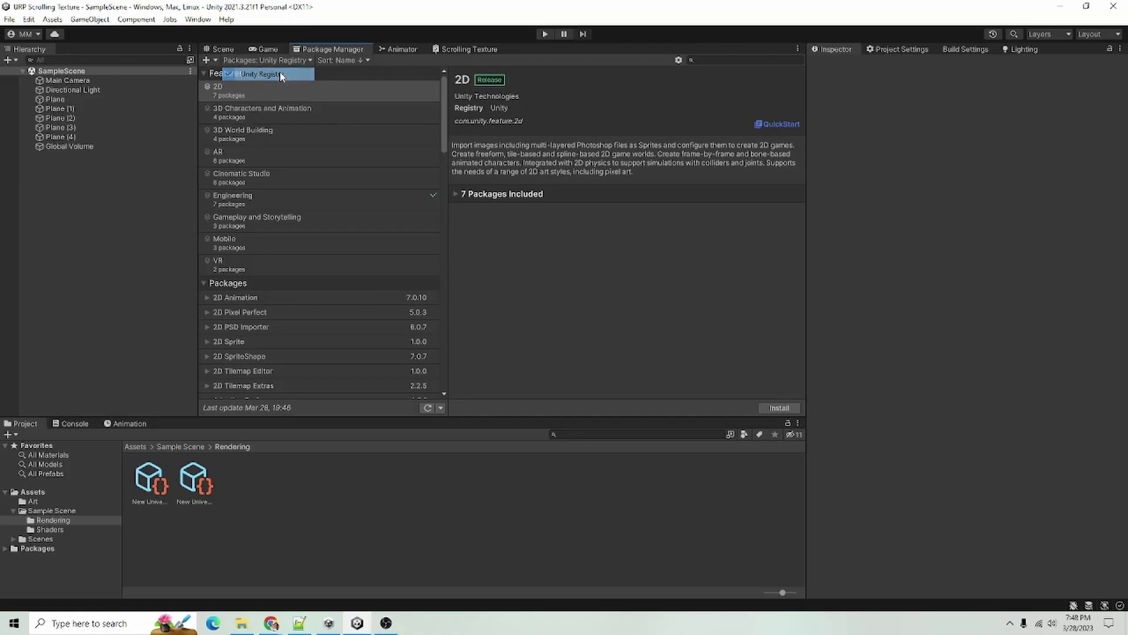
pyautogui.scroll(-10, 418, 154)
pyautogui.scroll(-10, 411, 150)
pyautogui.click(258, 333)
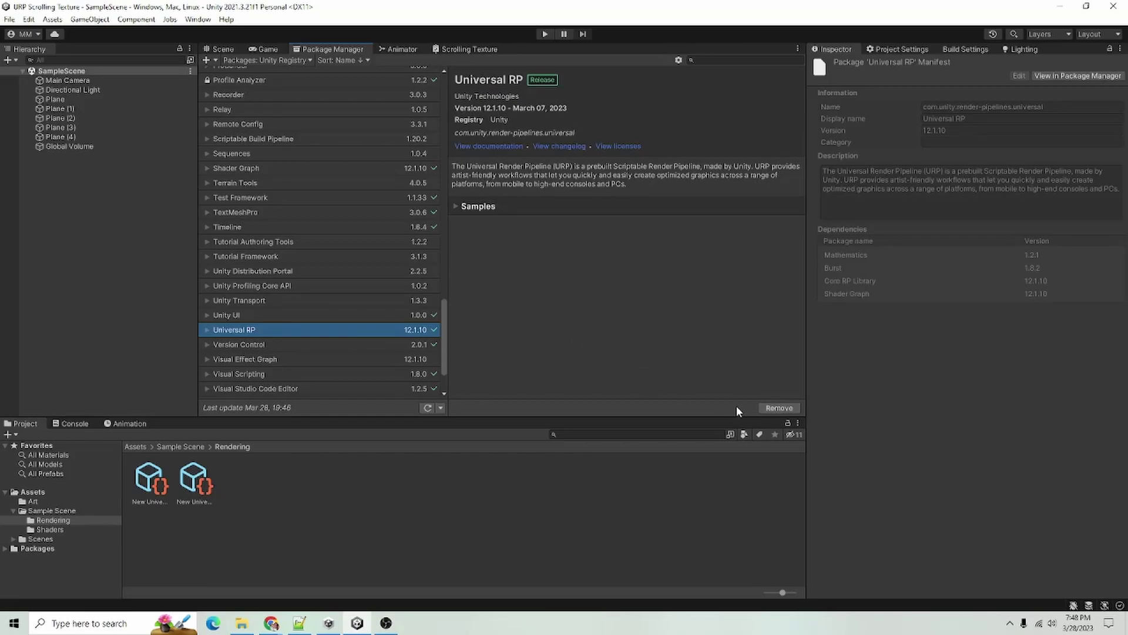
pyautogui.click(269, 479)
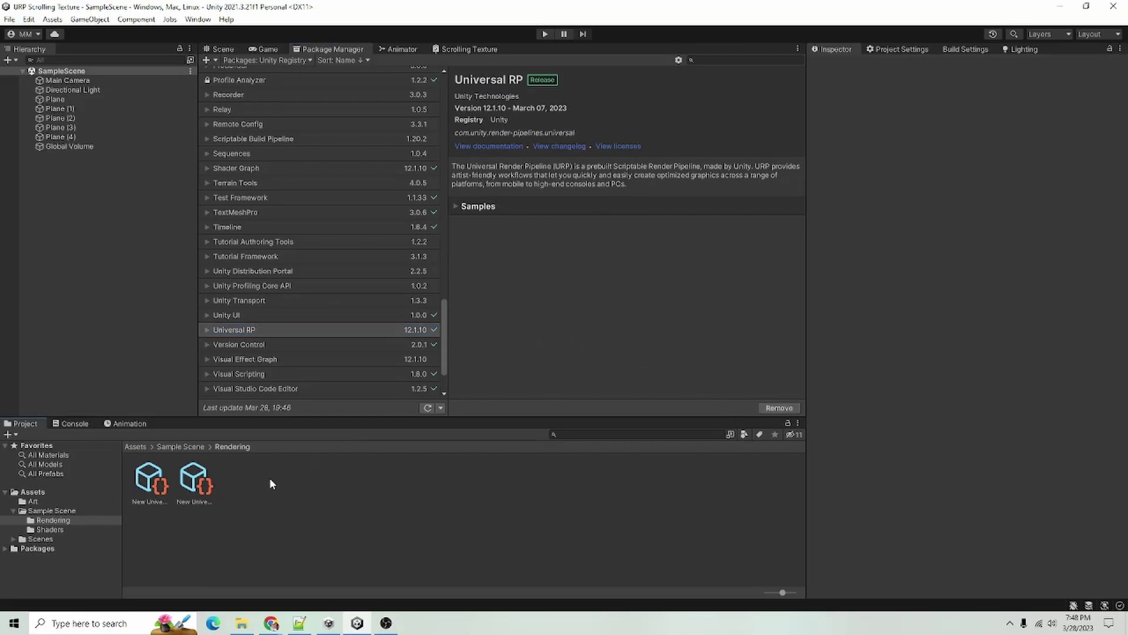
pyautogui.click(157, 483)
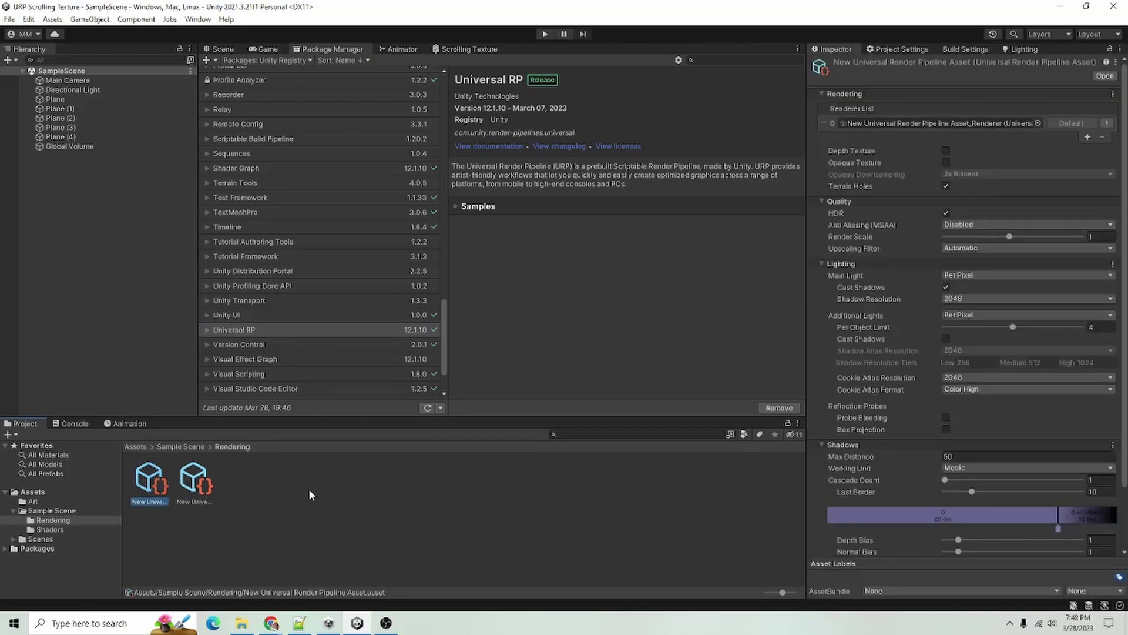
# Create a new folder named Rendering in Assets
pyautogui.click(33, 492)
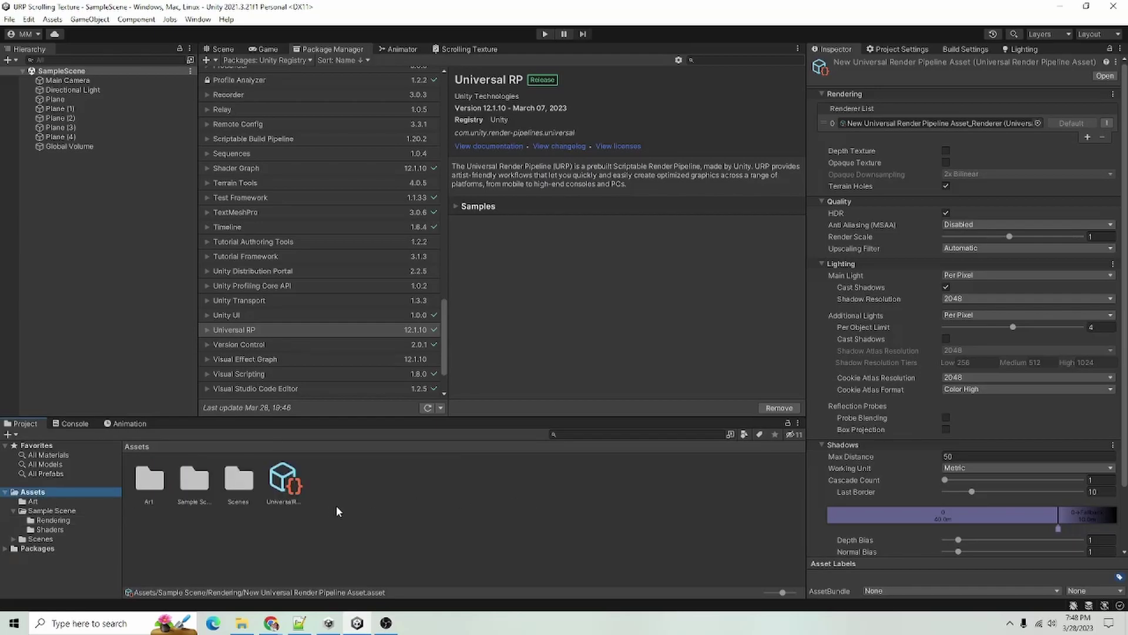
pyautogui.click(351, 511)
pyautogui.rightClick(350, 511)
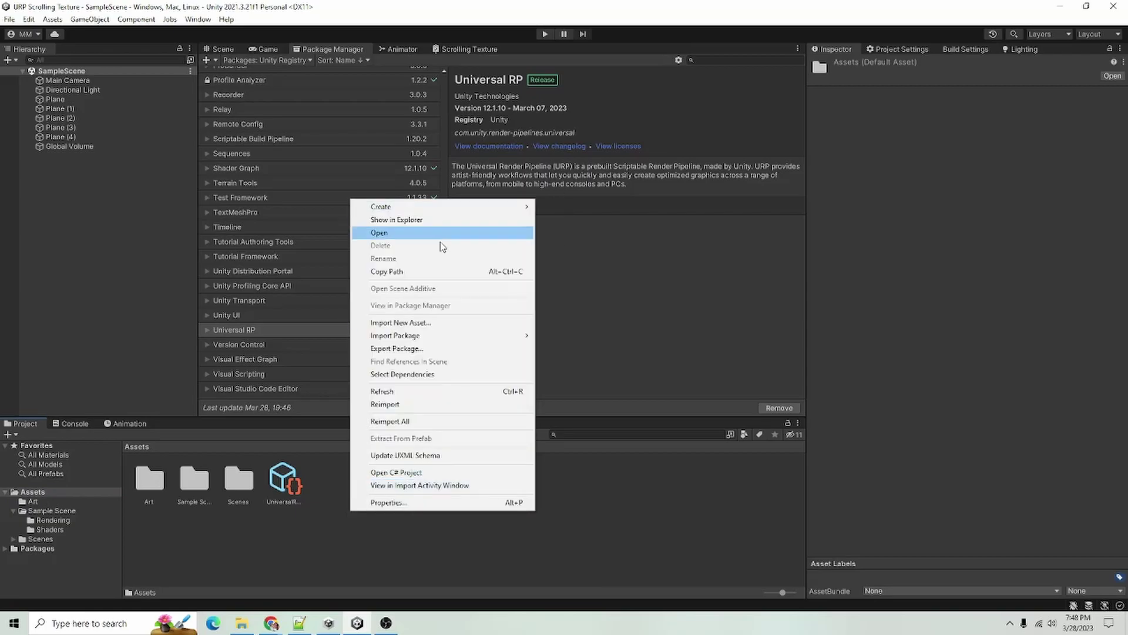
pyautogui.moveTo(456, 207)
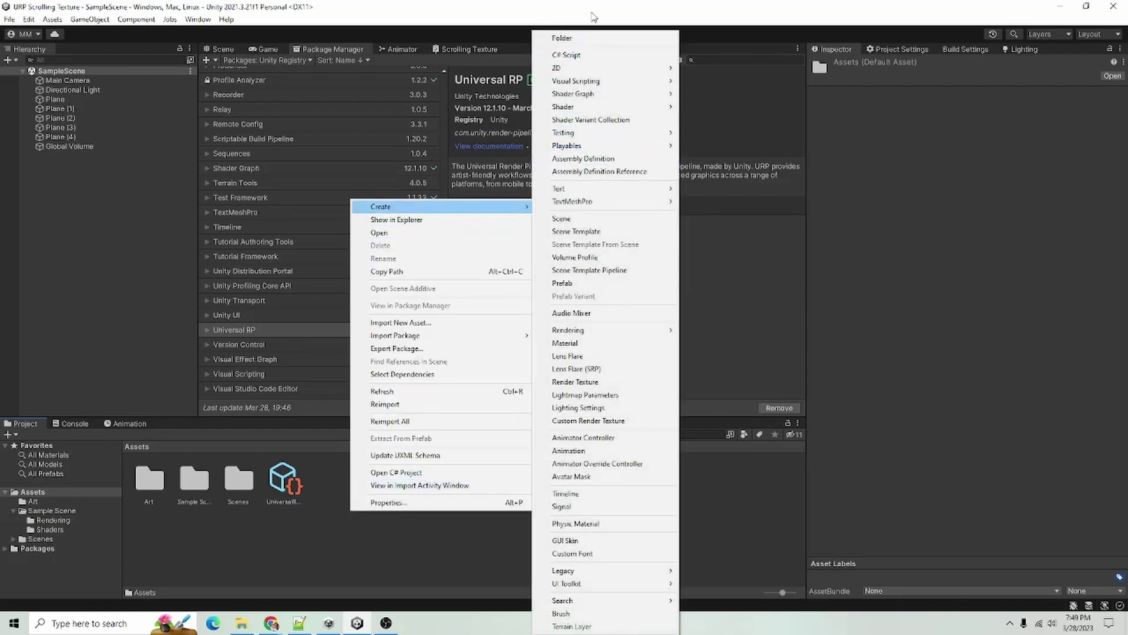
pyautogui.click(589, 39)
pyautogui.press('BackSpace')
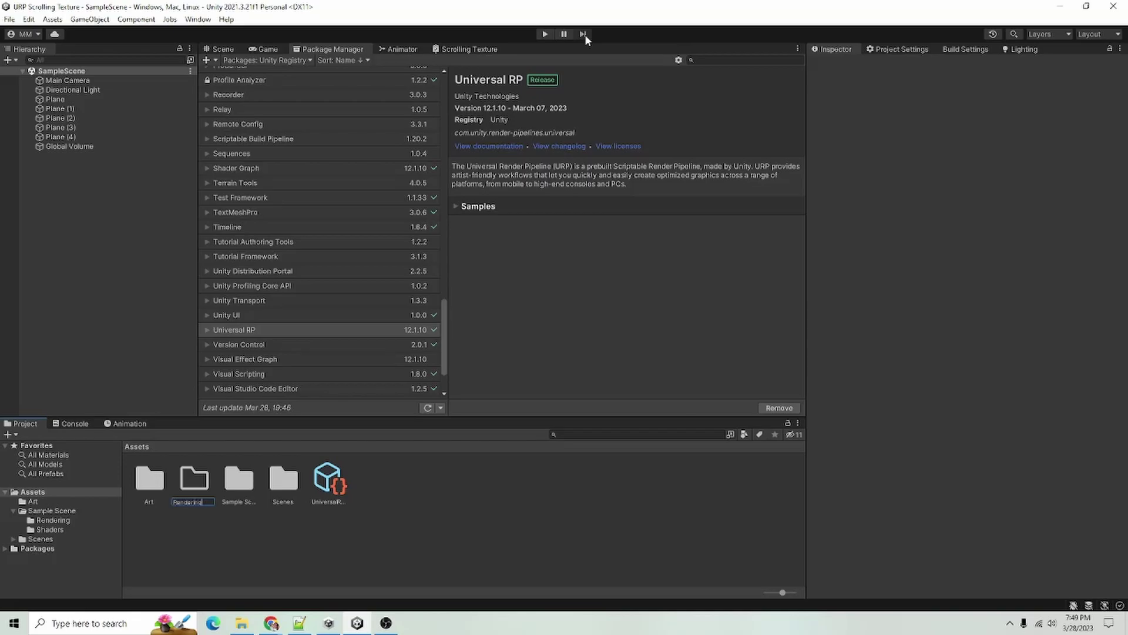
pyautogui.press('Return')
# Inside Rendering, create a URP Asset (with Universal Renderer) keeping its default name
pyautogui.doubleClick(190, 477)
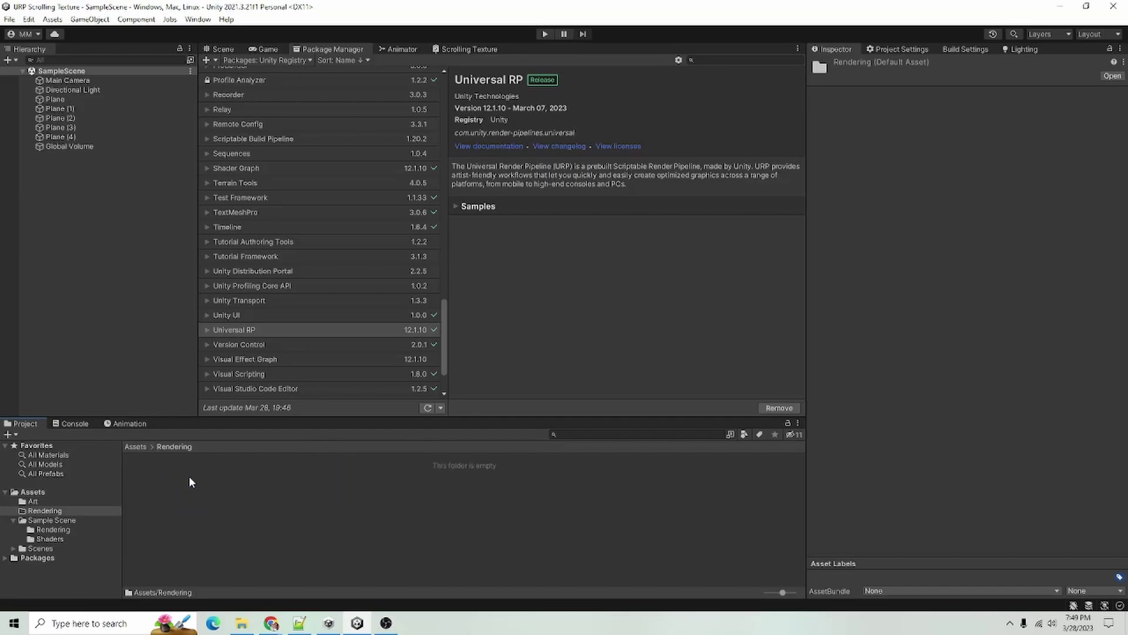
pyautogui.rightClick(213, 502)
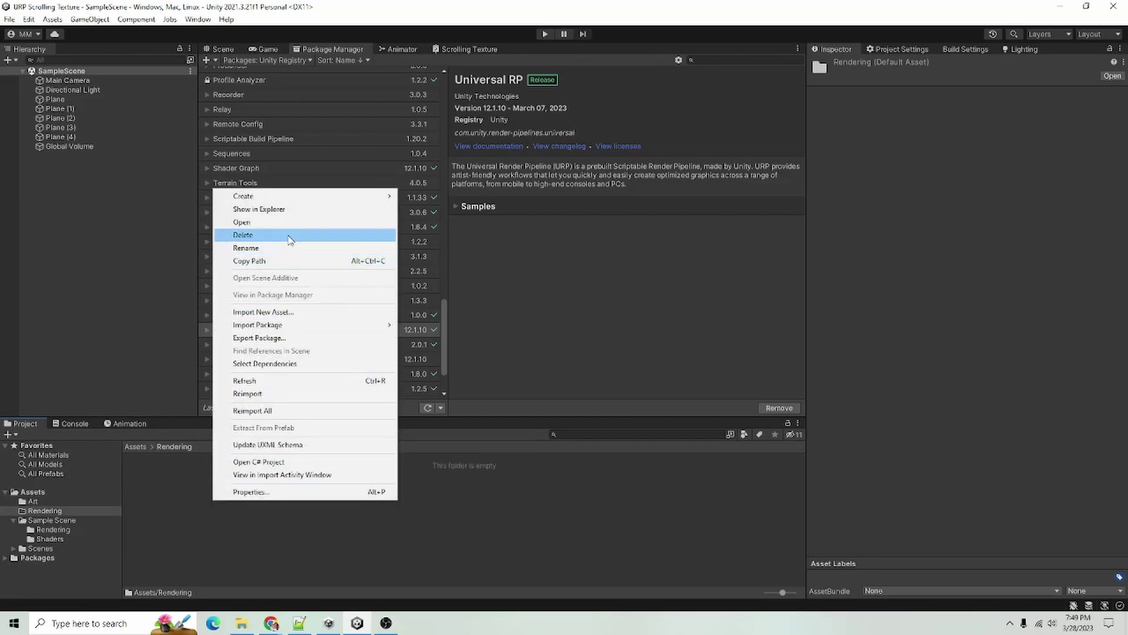
pyautogui.moveTo(294, 197)
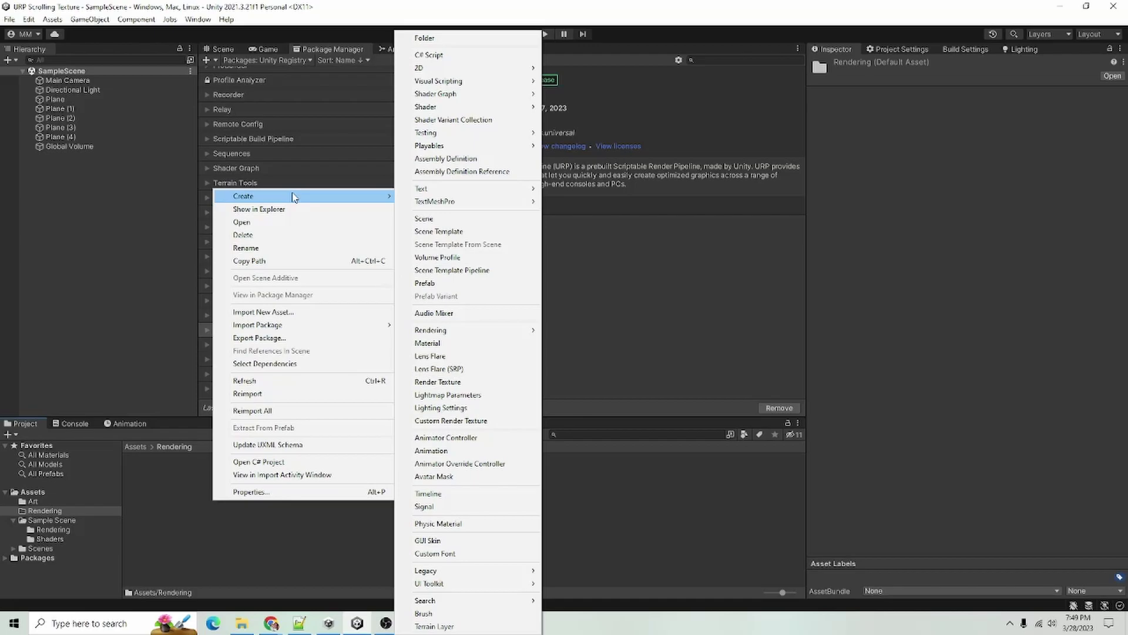
pyautogui.rightClick(170, 487)
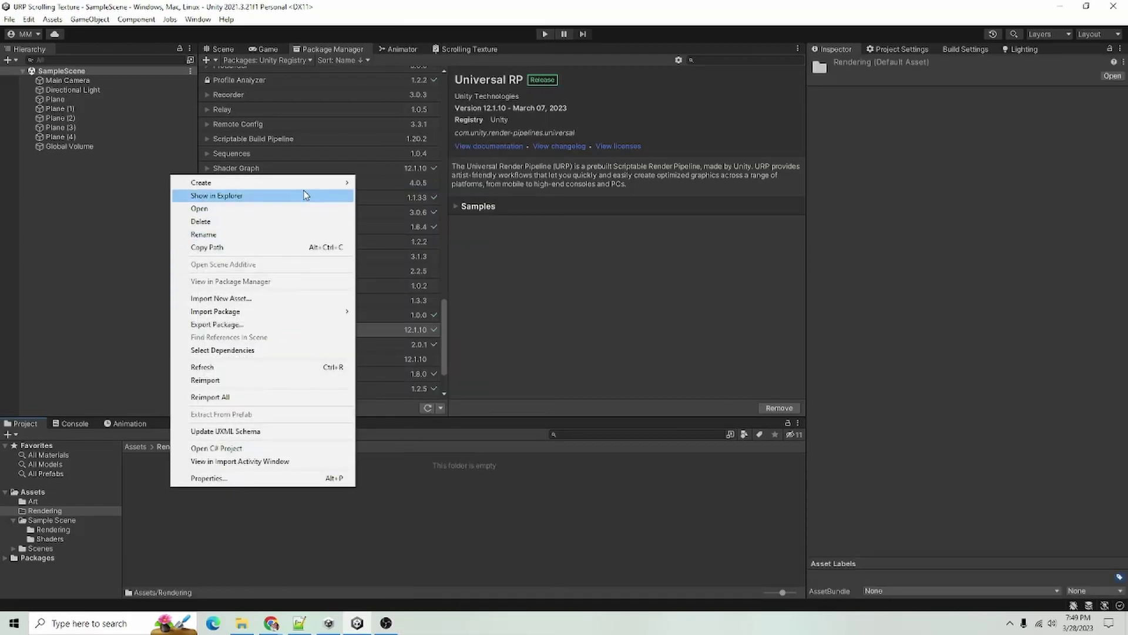
pyautogui.moveTo(309, 182)
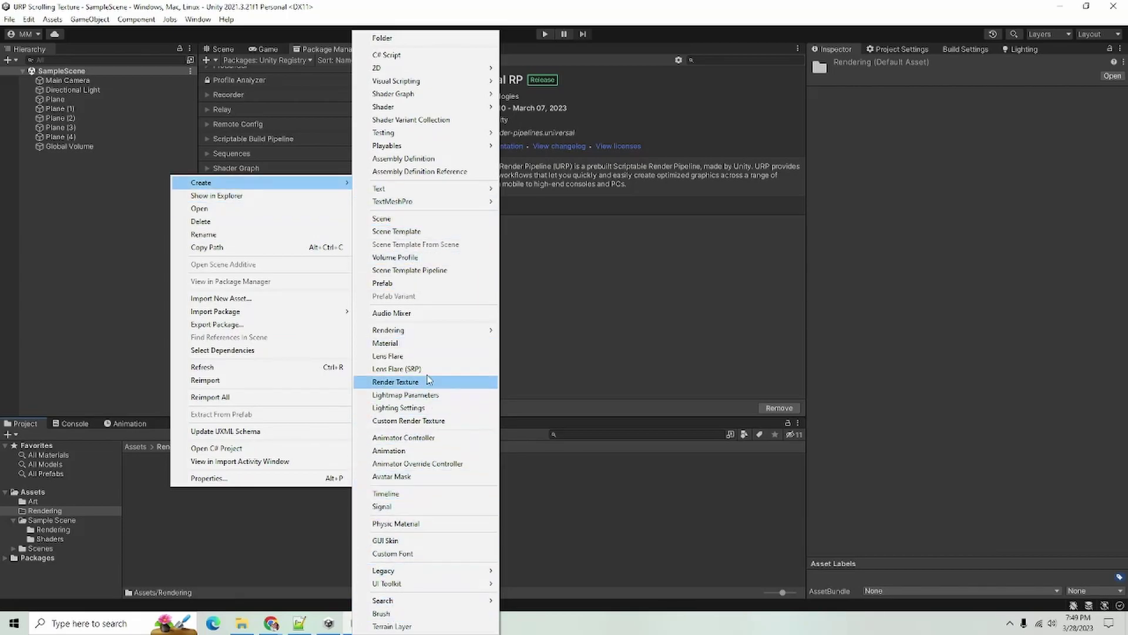
pyautogui.moveTo(450, 330)
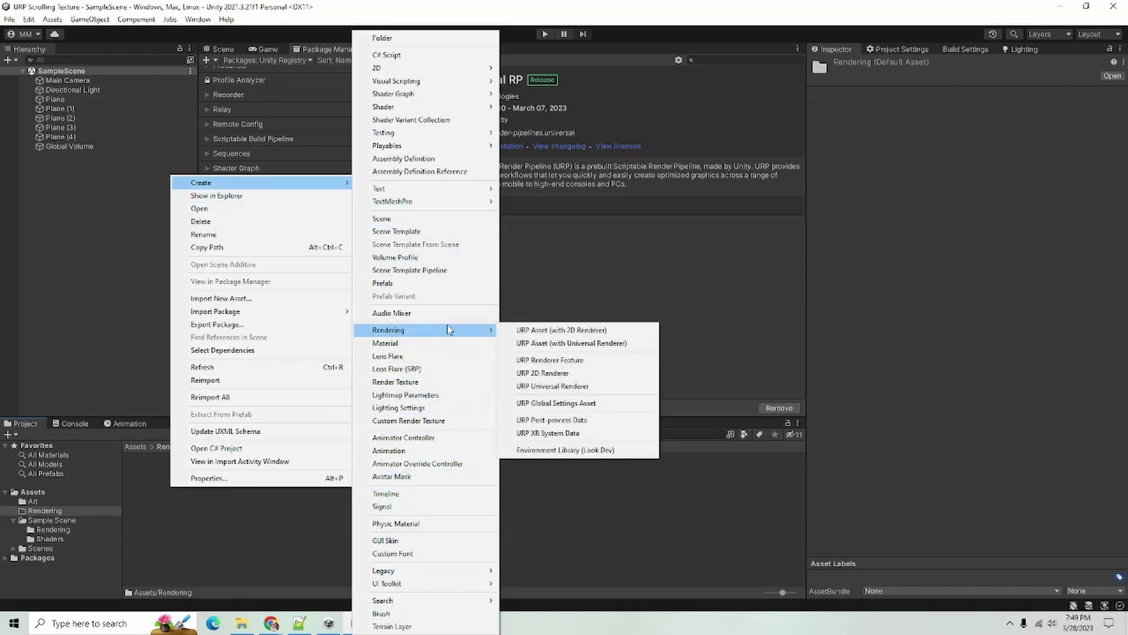
pyautogui.click(628, 346)
pyautogui.click(251, 496)
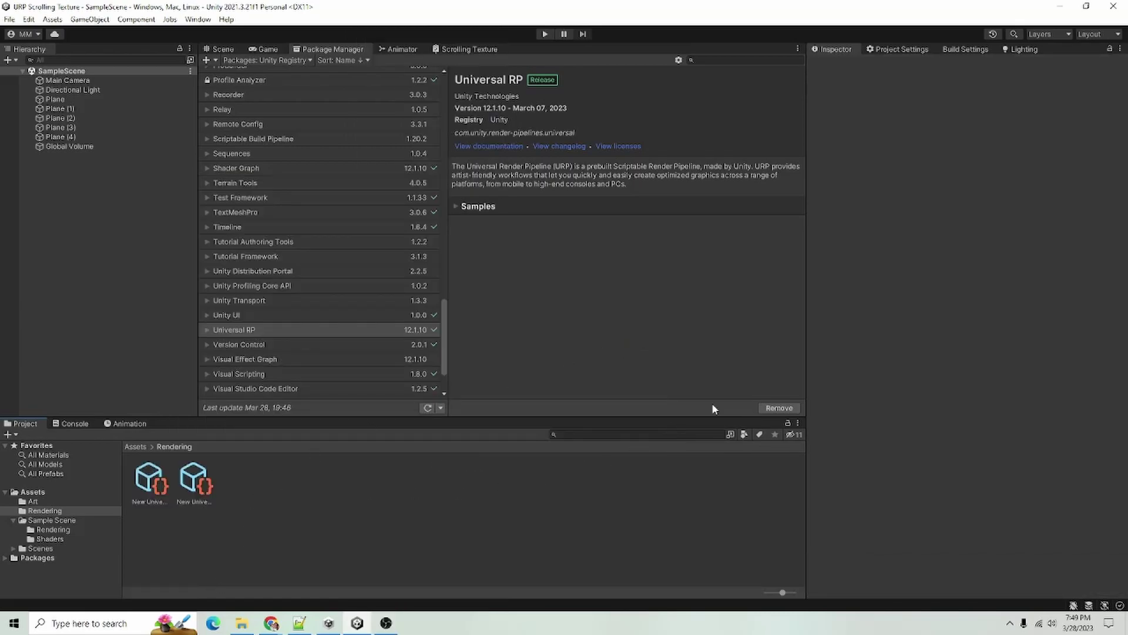
# Try assigning the new asset as the Scriptable Render Pipeline in Graphics settings, then cancel
pyautogui.click(902, 50)
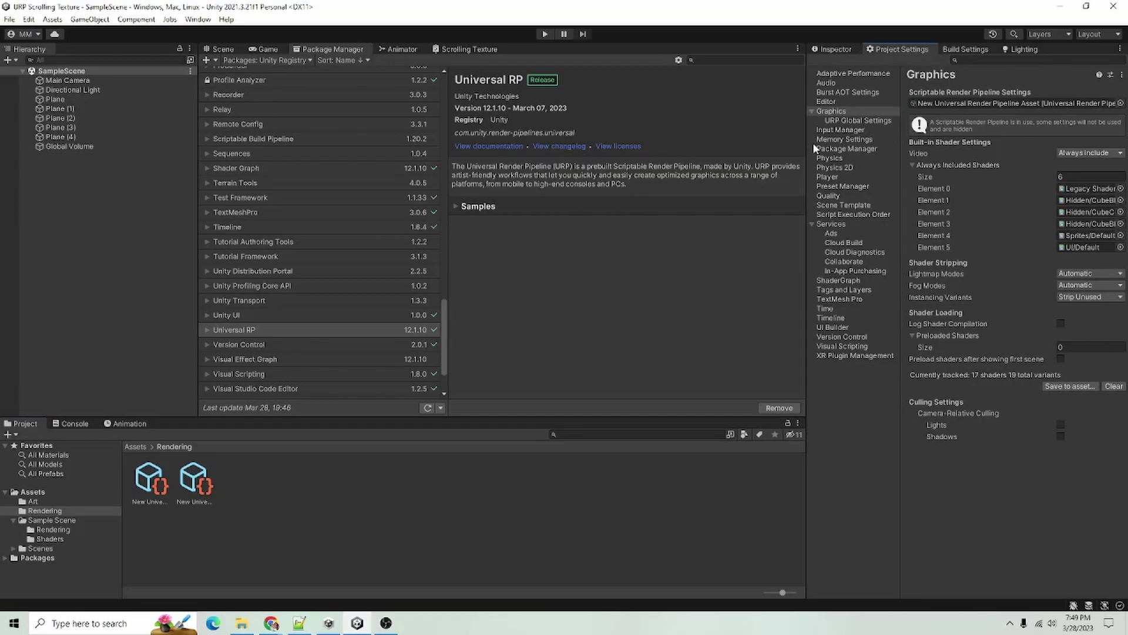
pyautogui.moveTo(150, 481); pyautogui.dragTo(990, 104)
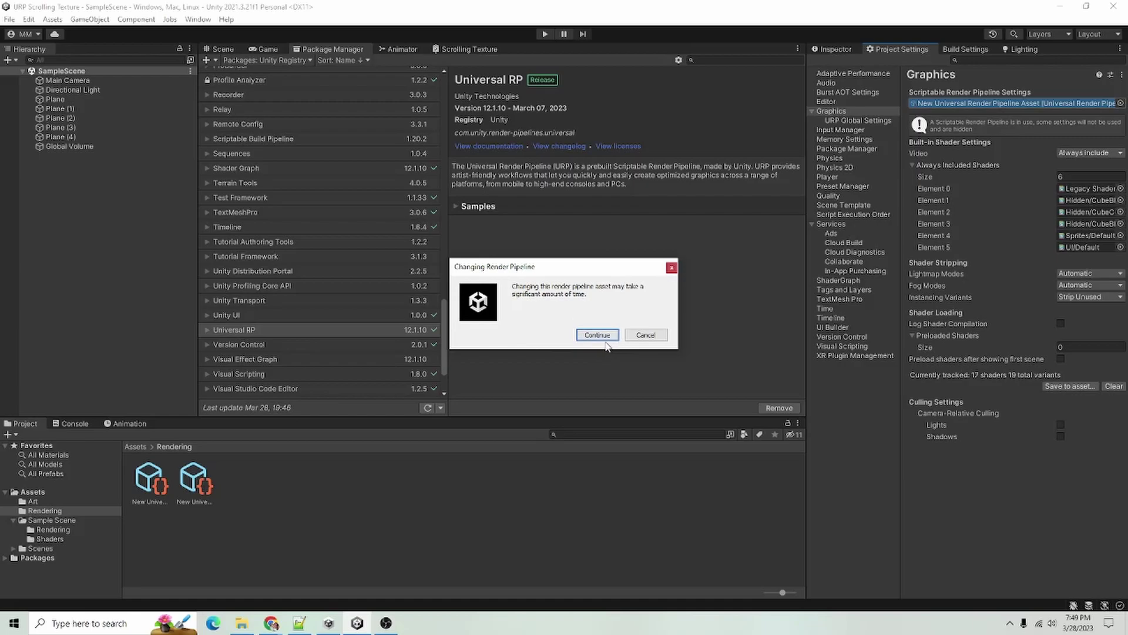
pyautogui.click(647, 335)
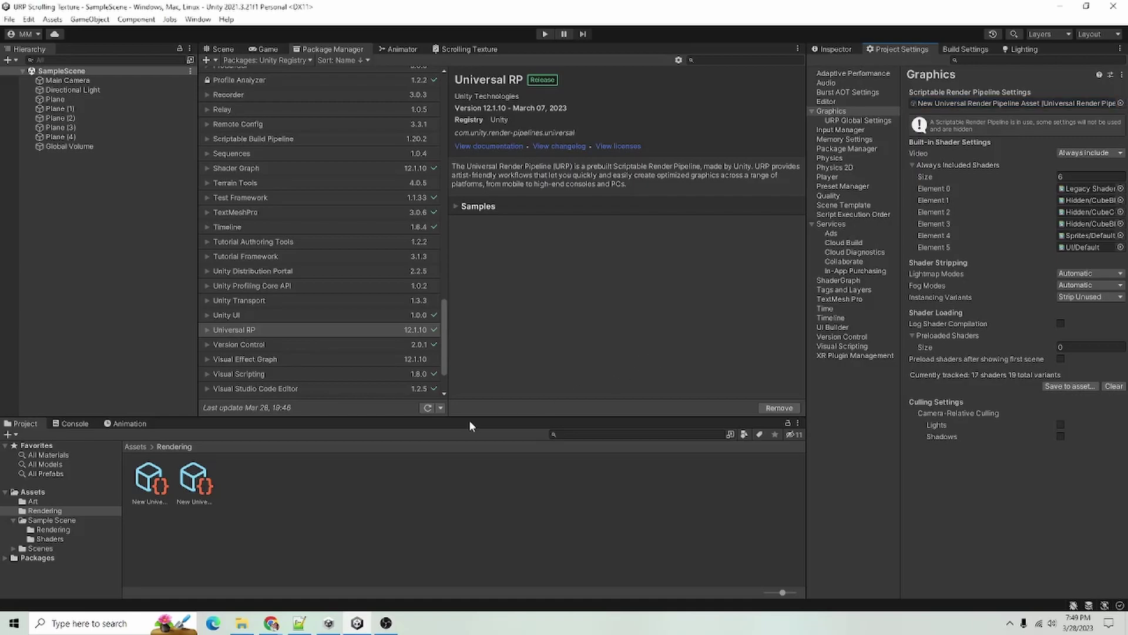
# Delete the new Rendering folder from Assets
pyautogui.click(134, 447)
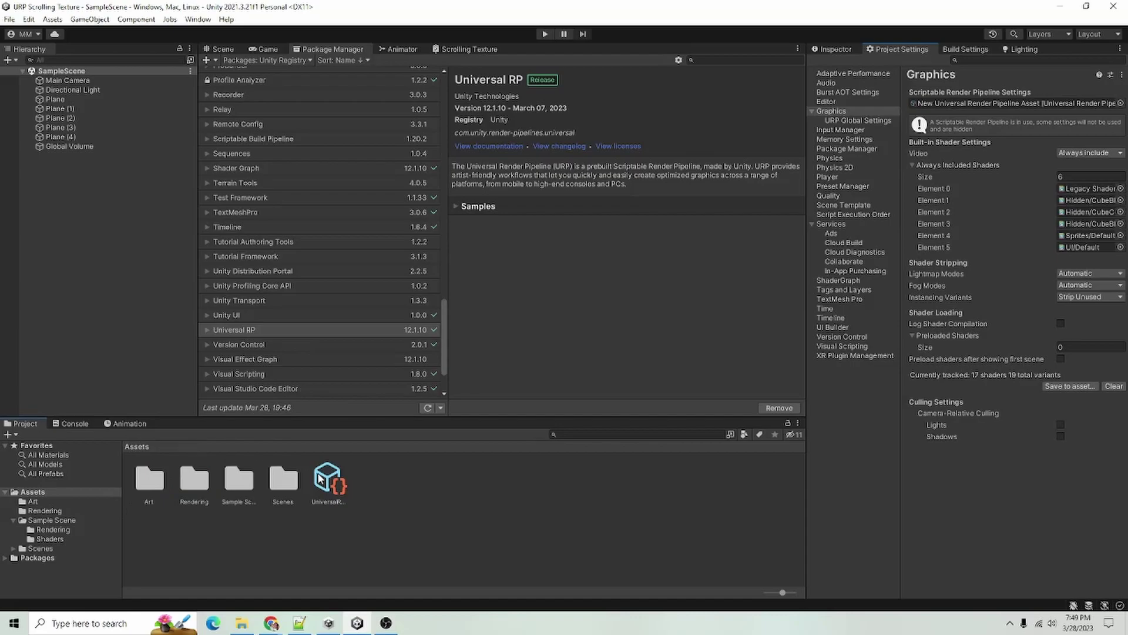
pyautogui.click(190, 483)
pyautogui.press('Delete')
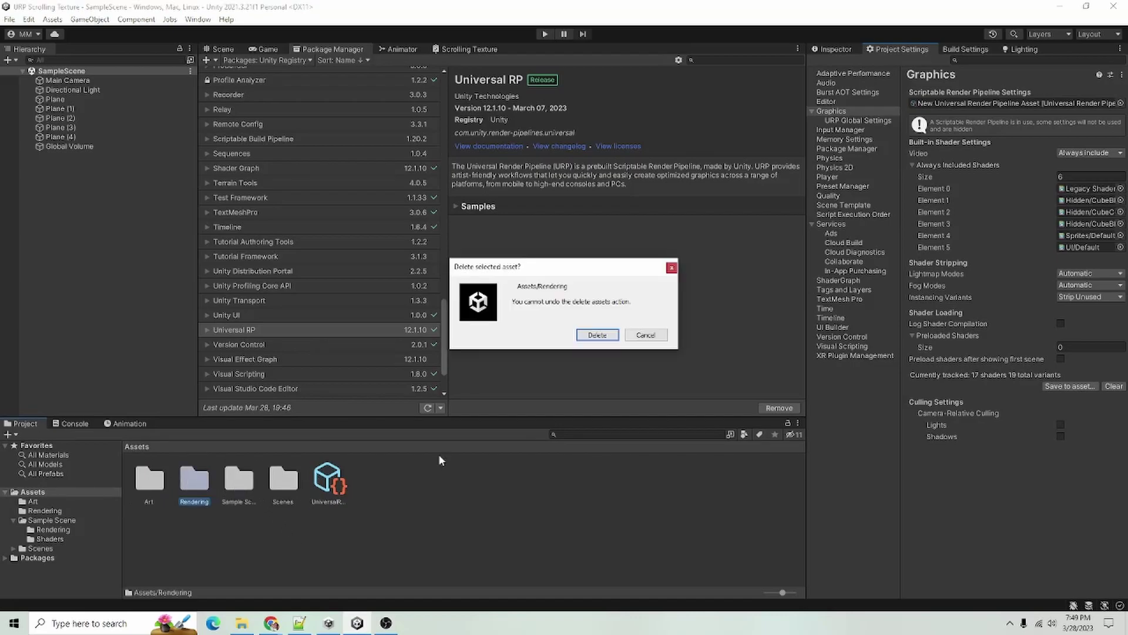
pyautogui.click(597, 335)
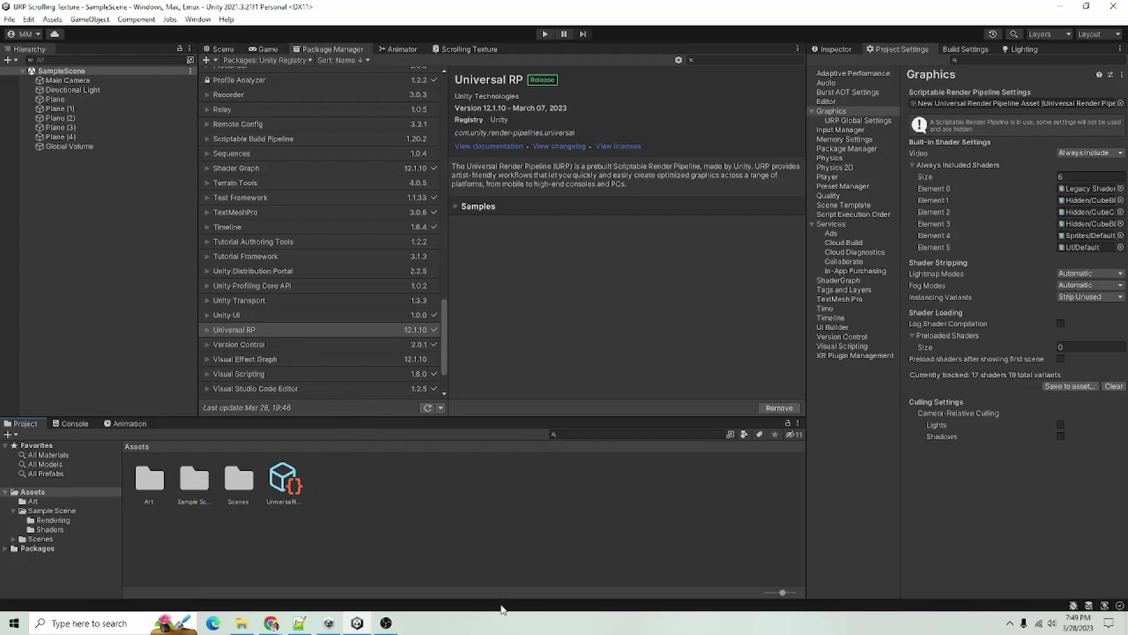
# Select all five planes, Plane through Plane (4), in the Hierarchy and delete them
pyautogui.click(97, 517)
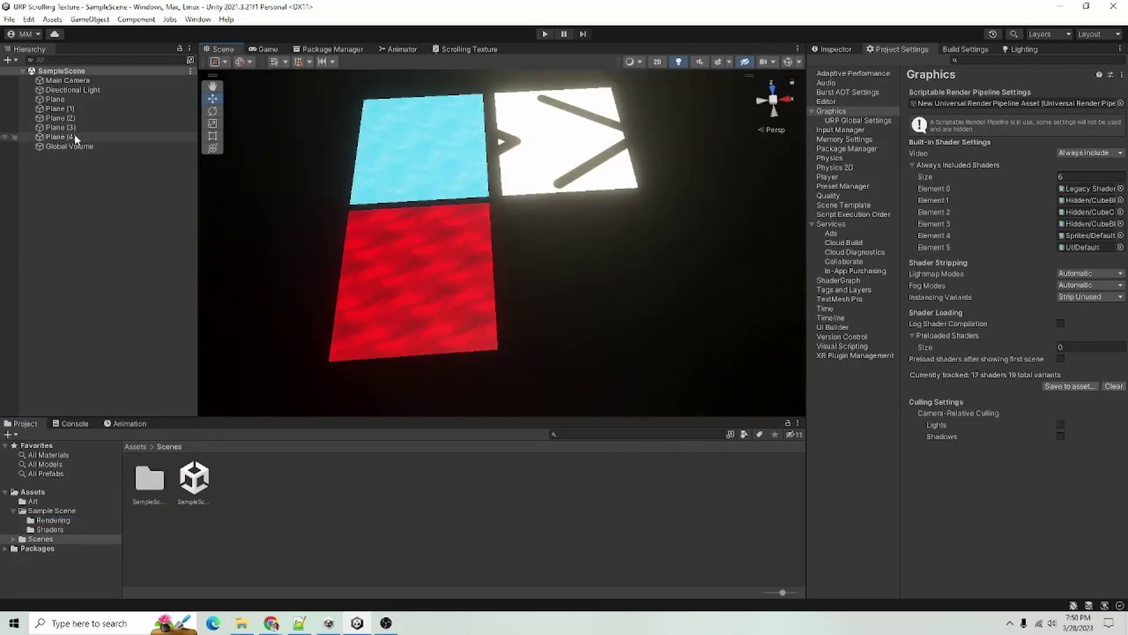
pyautogui.click(74, 139)
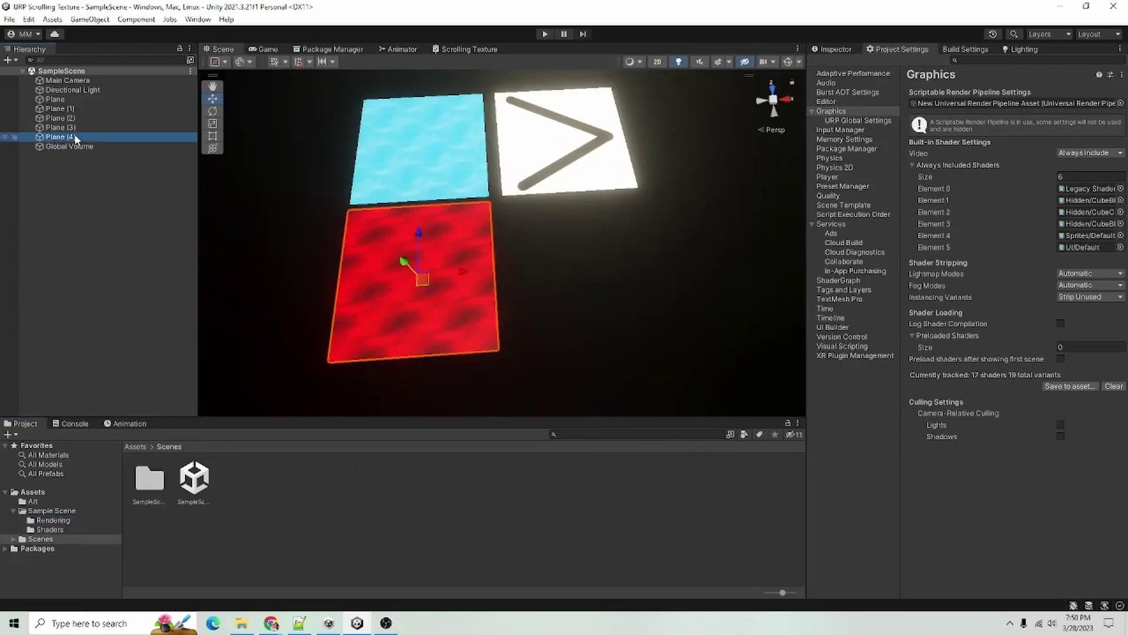
pyautogui.keyDown('shift'); pyautogui.click(71, 99); pyautogui.keyUp('shift')
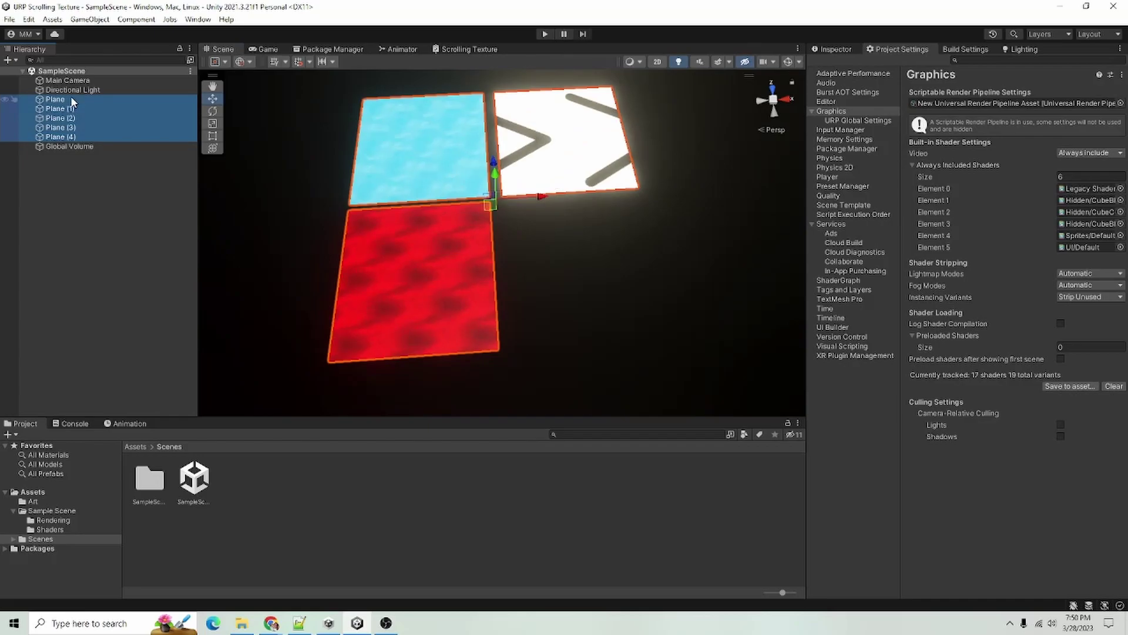
pyautogui.press('Delete')
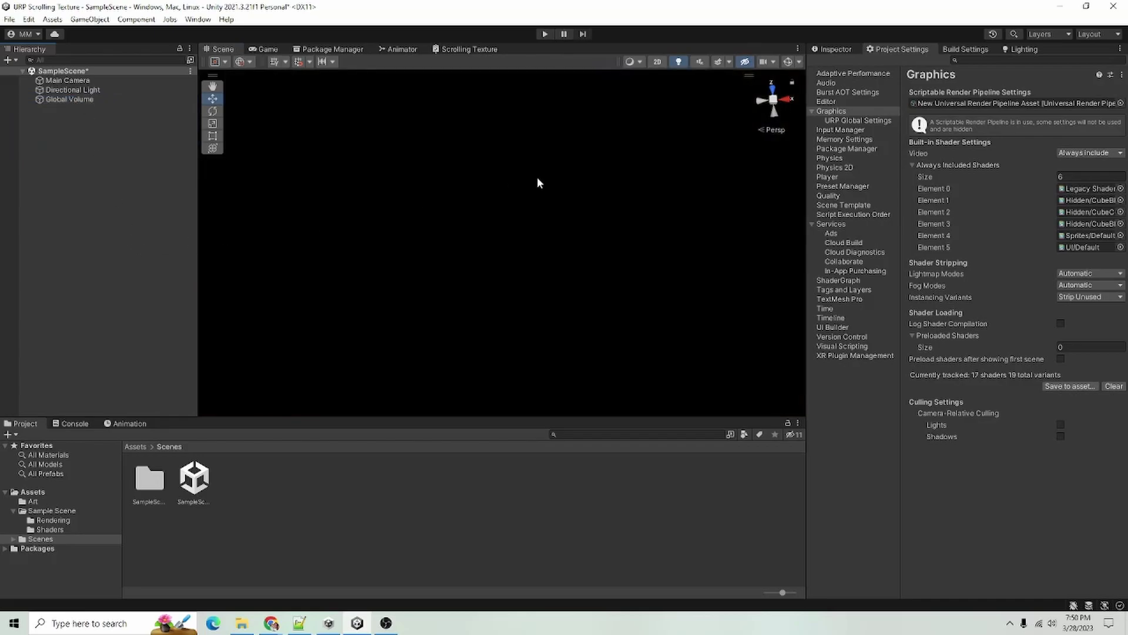
# Add a new 3D Plane to the scene and show it in the Inspector
pyautogui.rightClick(97, 150)
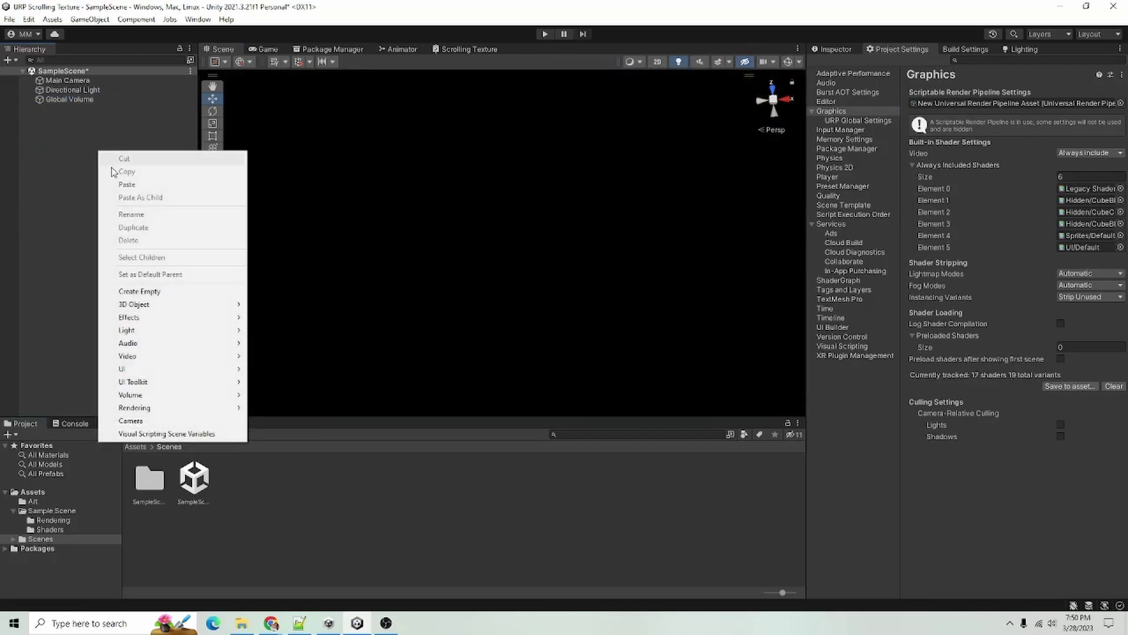
pyautogui.moveTo(177, 308)
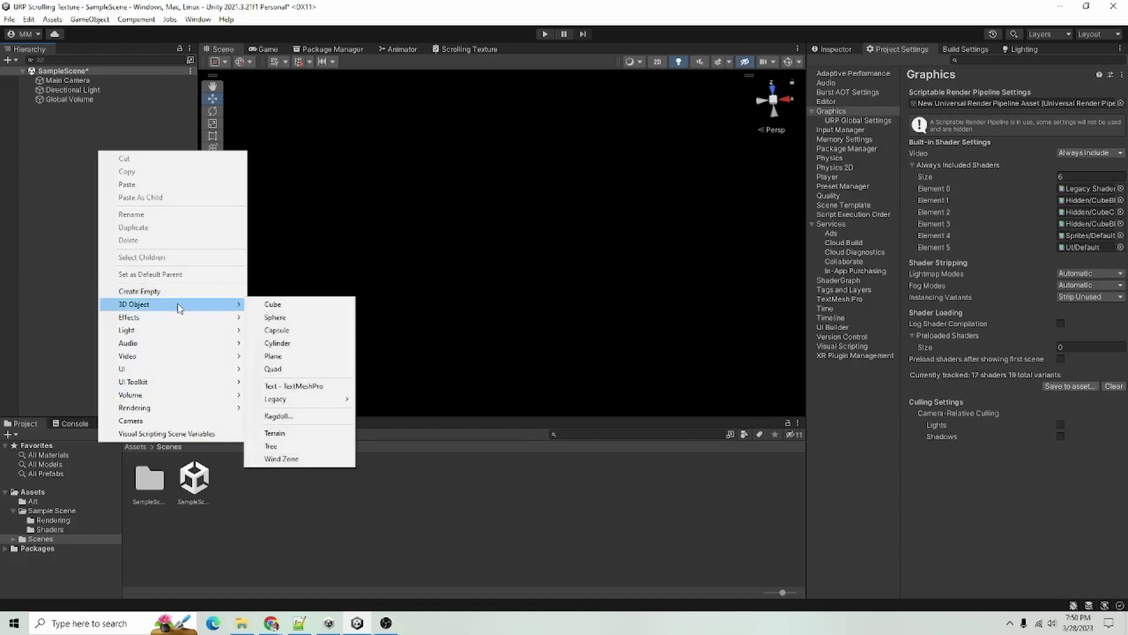
pyautogui.click(297, 356)
pyautogui.click(143, 201)
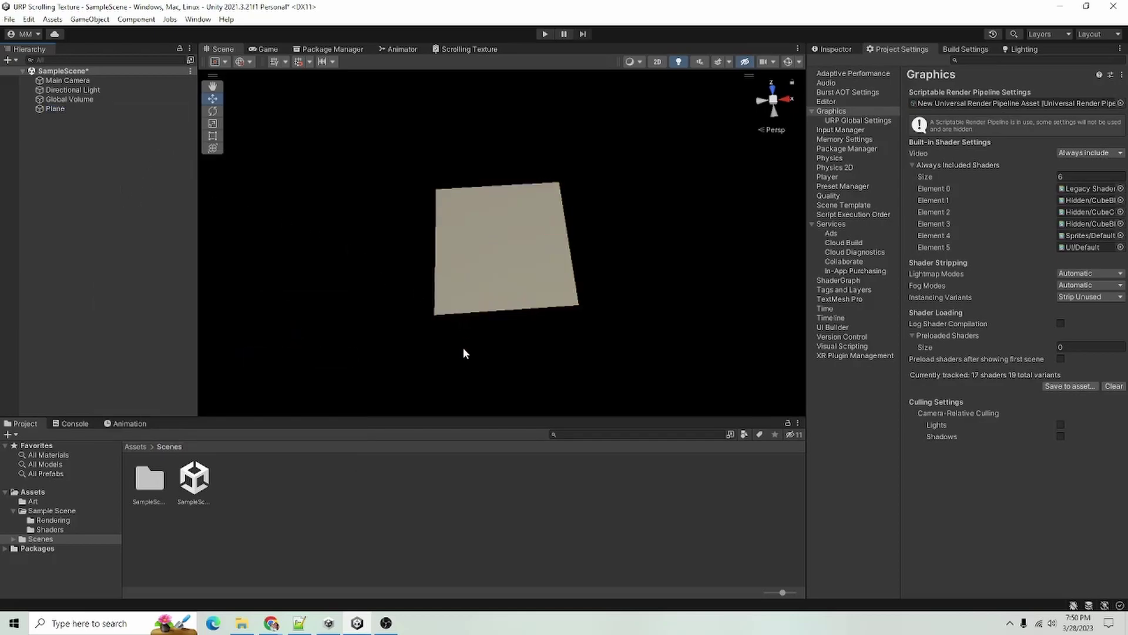
pyautogui.keyDown('alt'); pyautogui.moveTo(478, 352); pyautogui.dragTo(465, 265); pyautogui.keyUp('alt')
pyautogui.scroll(2, 556, 294)
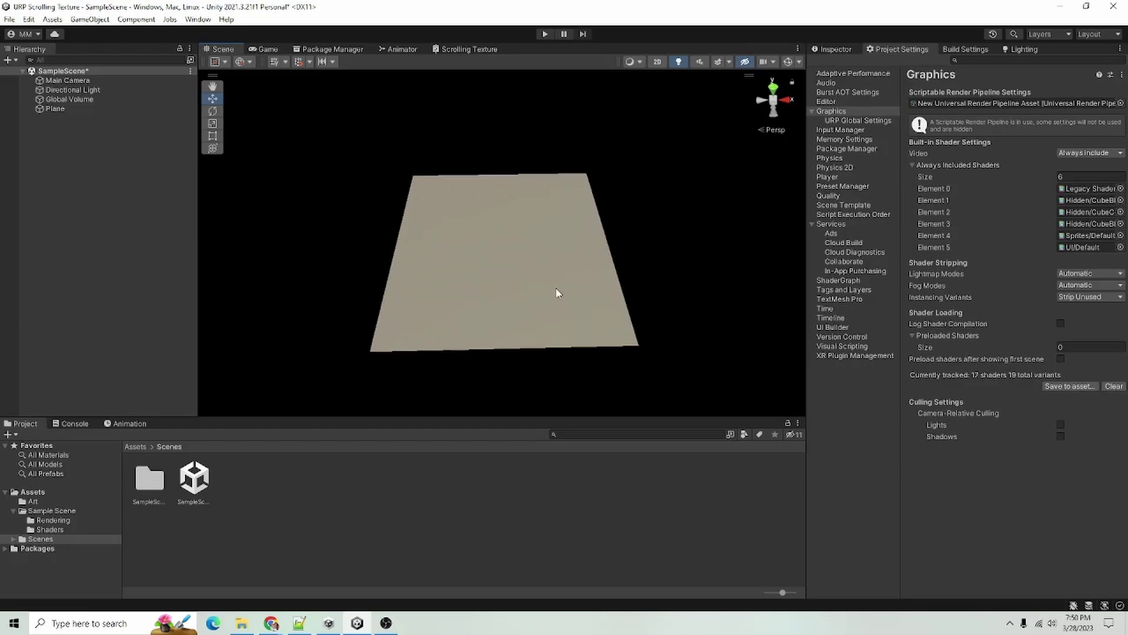
pyautogui.click(837, 50)
# Create a folder named Shaders in Assets
pyautogui.rightClick(422, 502)
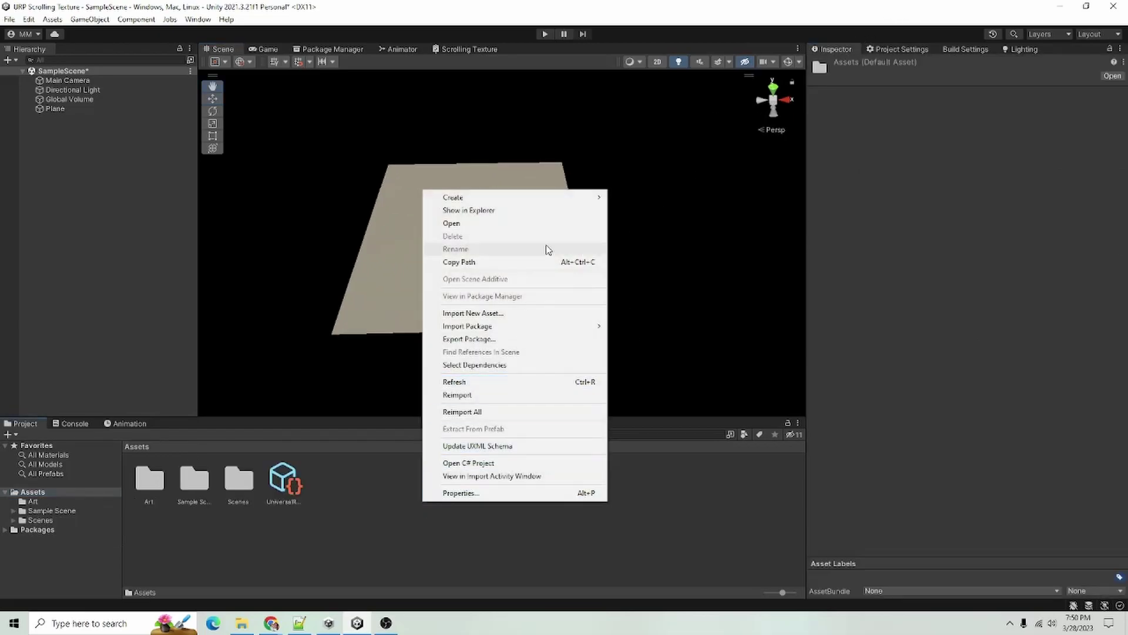
pyautogui.moveTo(540, 203)
pyautogui.click(650, 39)
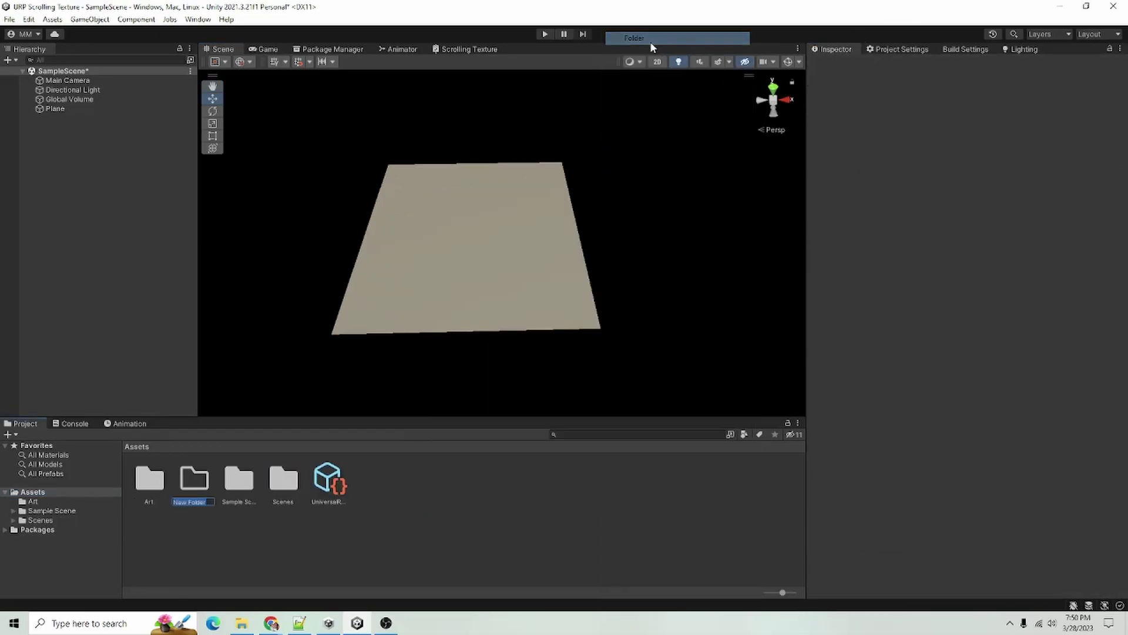
pyautogui.press('BackSpace')
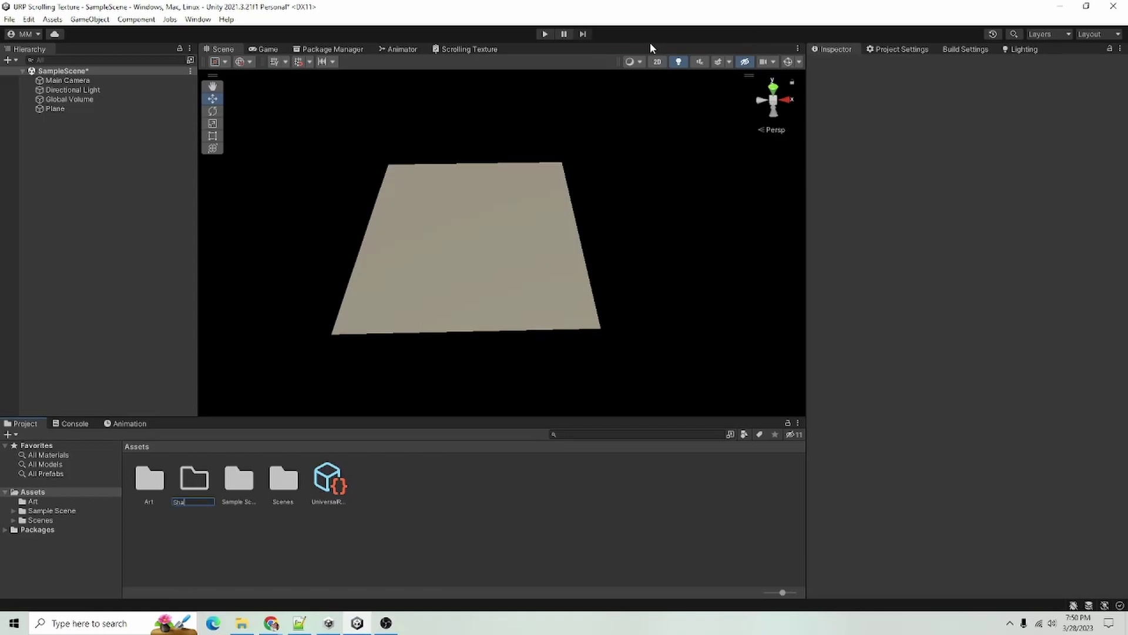
pyautogui.write('Shaders')
pyautogui.press('Return')
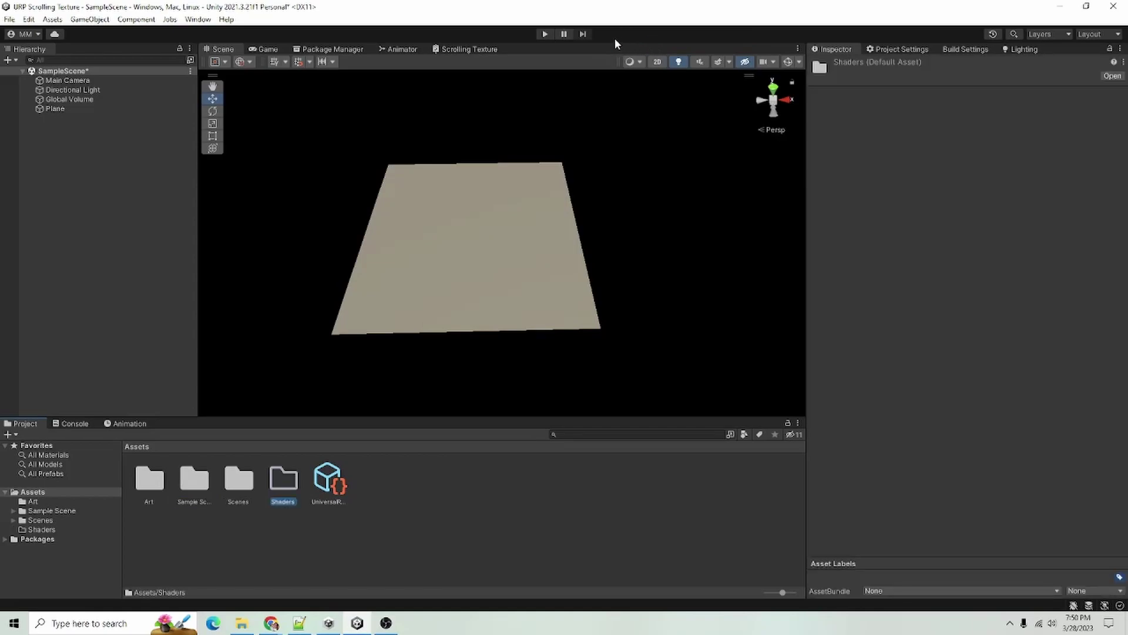
# Inside Shaders, create a URP Lit Shader Graph named 'Scrolling Texture'
pyautogui.doubleClick(289, 485)
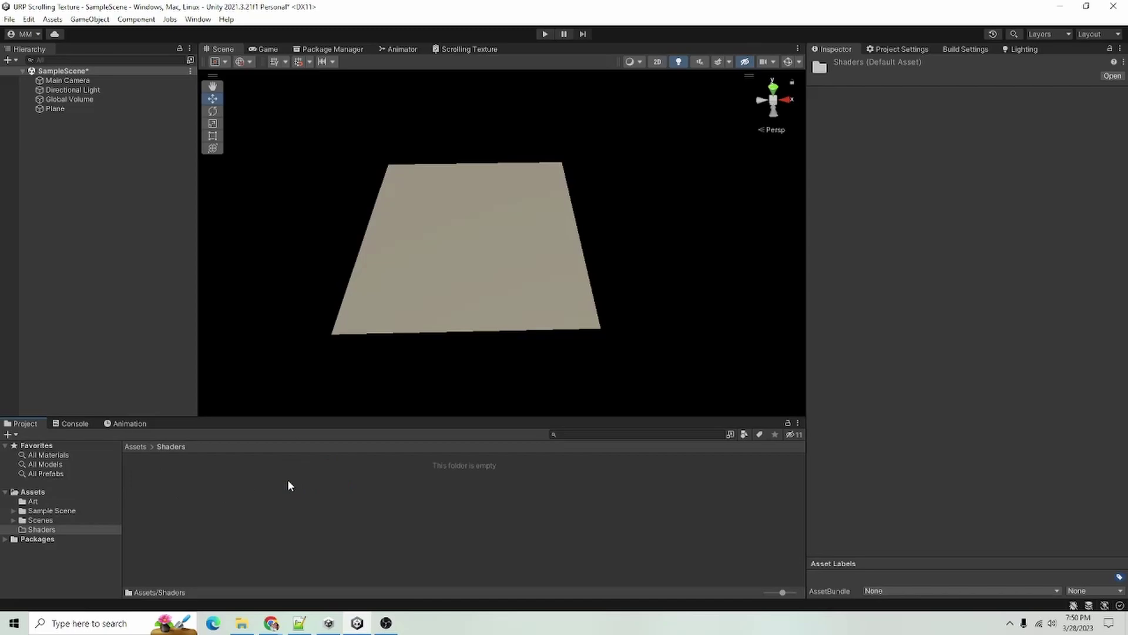
pyautogui.rightClick(233, 506)
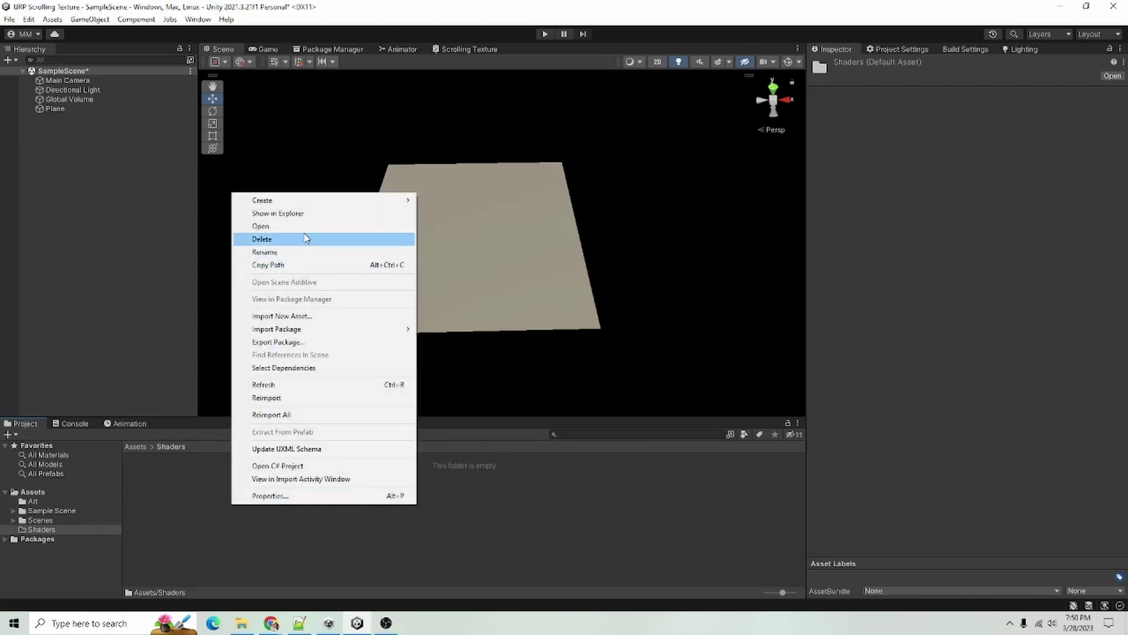
pyautogui.moveTo(313, 206)
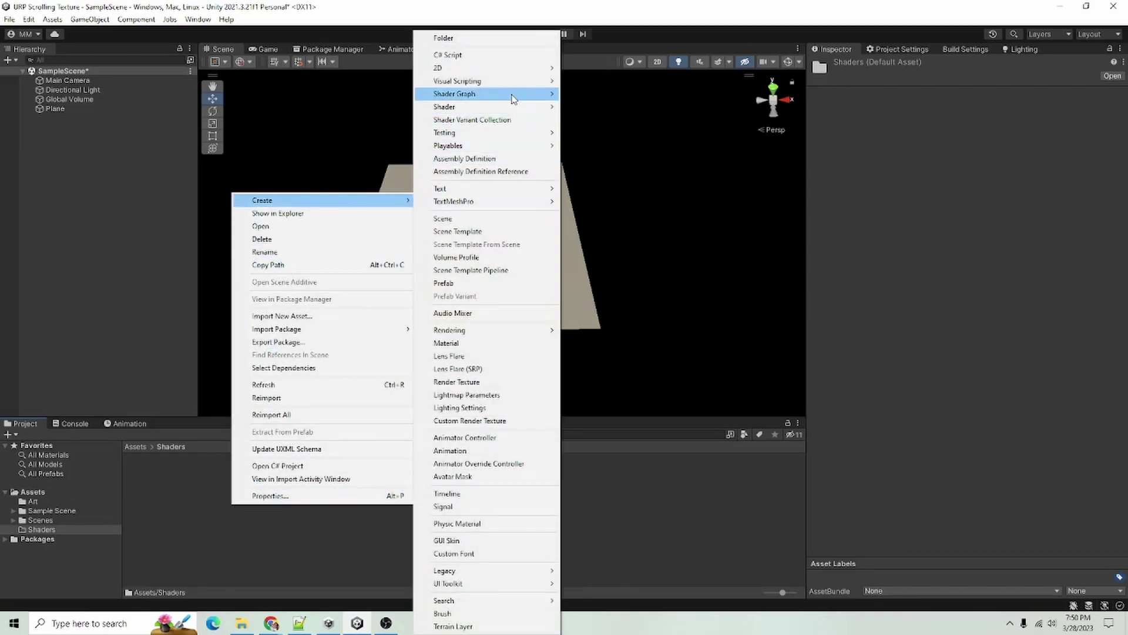
pyautogui.moveTo(513, 99)
pyautogui.moveTo(631, 95)
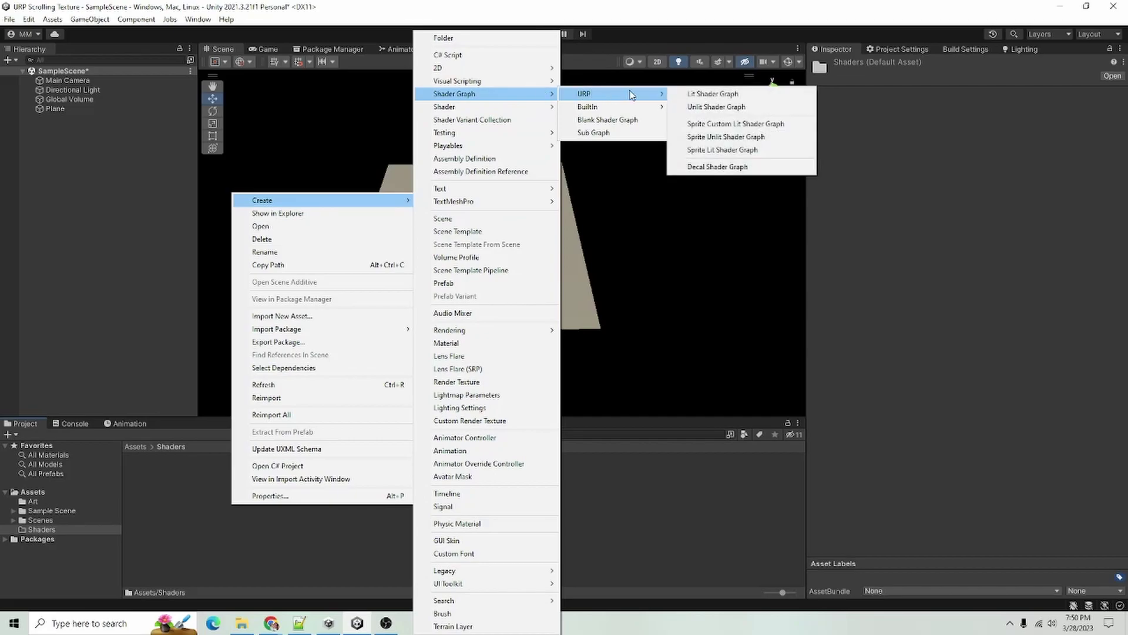
pyautogui.click(714, 96)
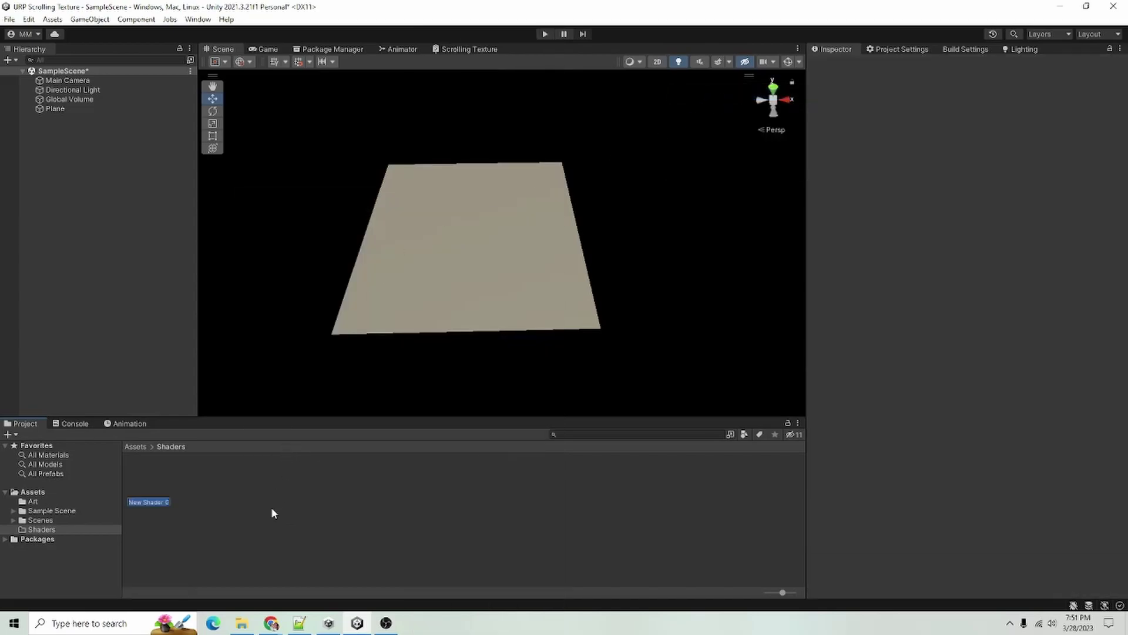
pyautogui.write('Sc')
pyautogui.write('roll')
pyautogui.write('ing Text')
pyautogui.write('ure')
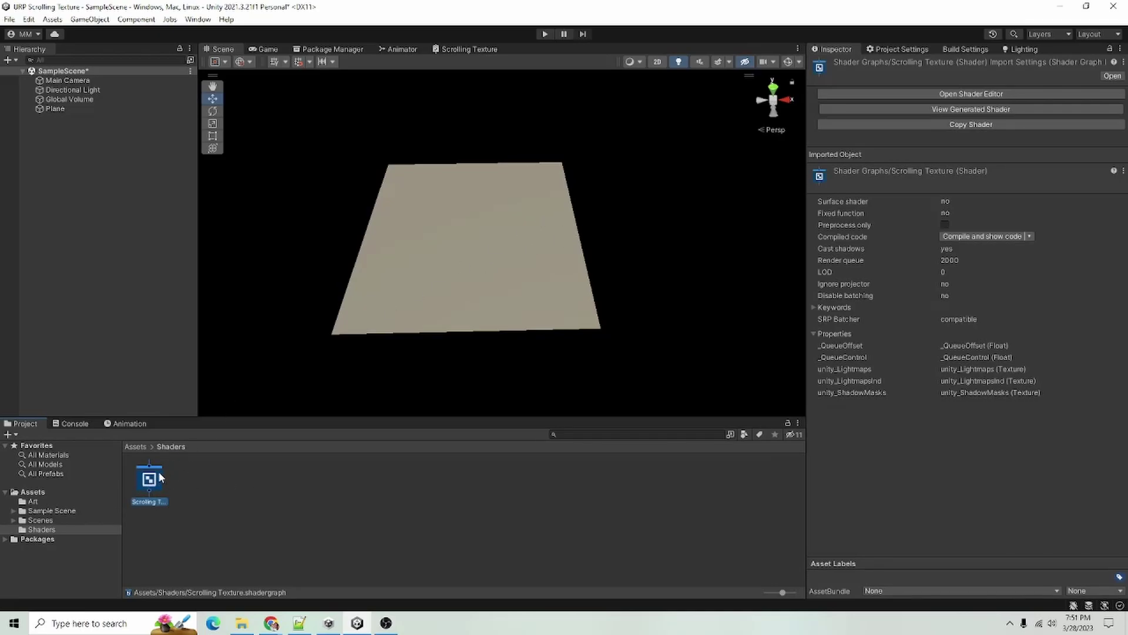
# Open the Scrolling Texture graph and maximize the Shader Graph editor
pyautogui.doubleClick(159, 474)
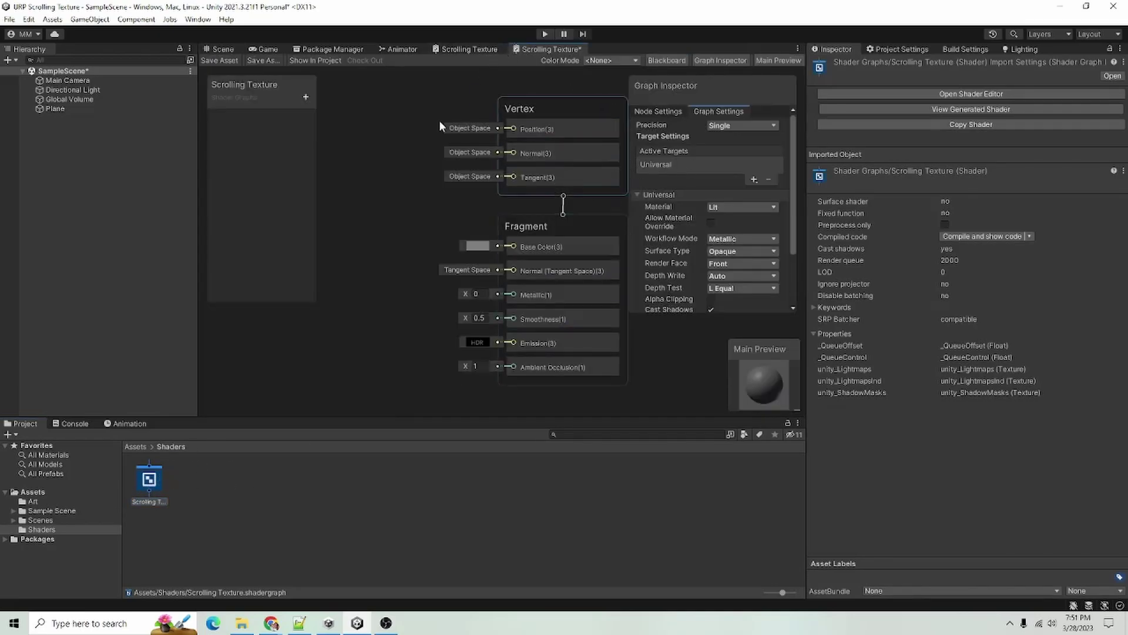
pyautogui.press('a')
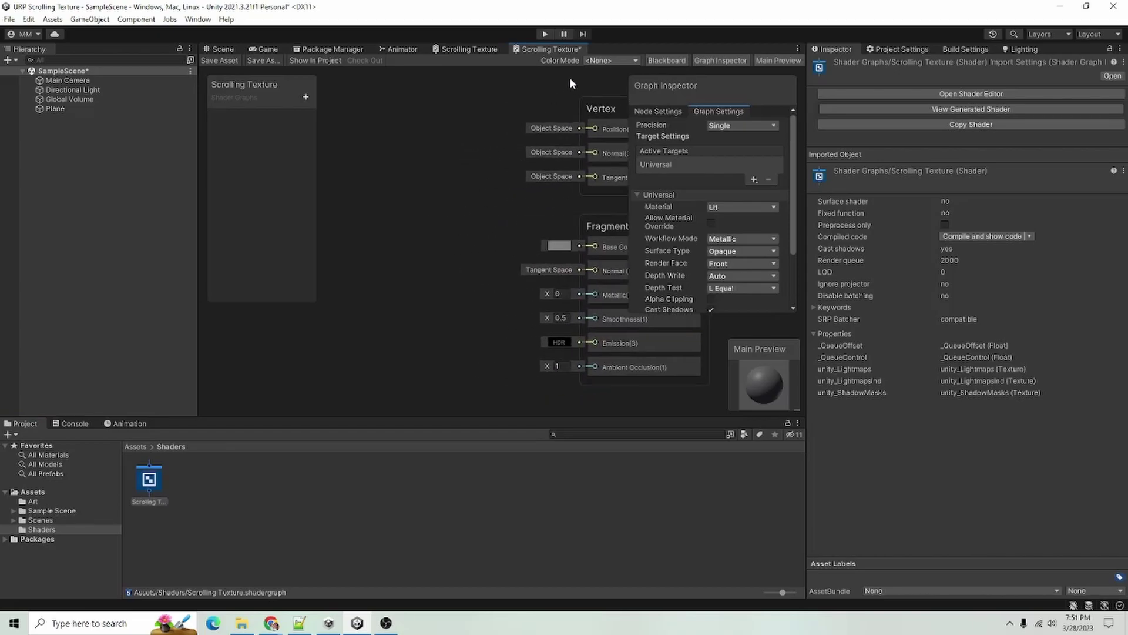
pyautogui.doubleClick(538, 49)
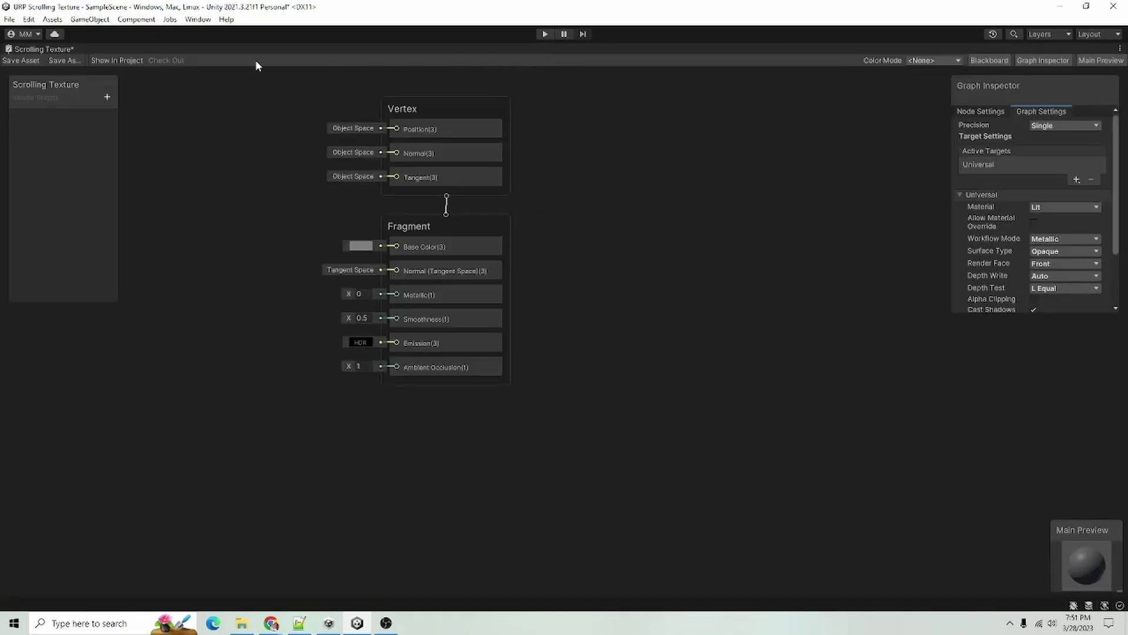
pyautogui.doubleClick(44, 48)
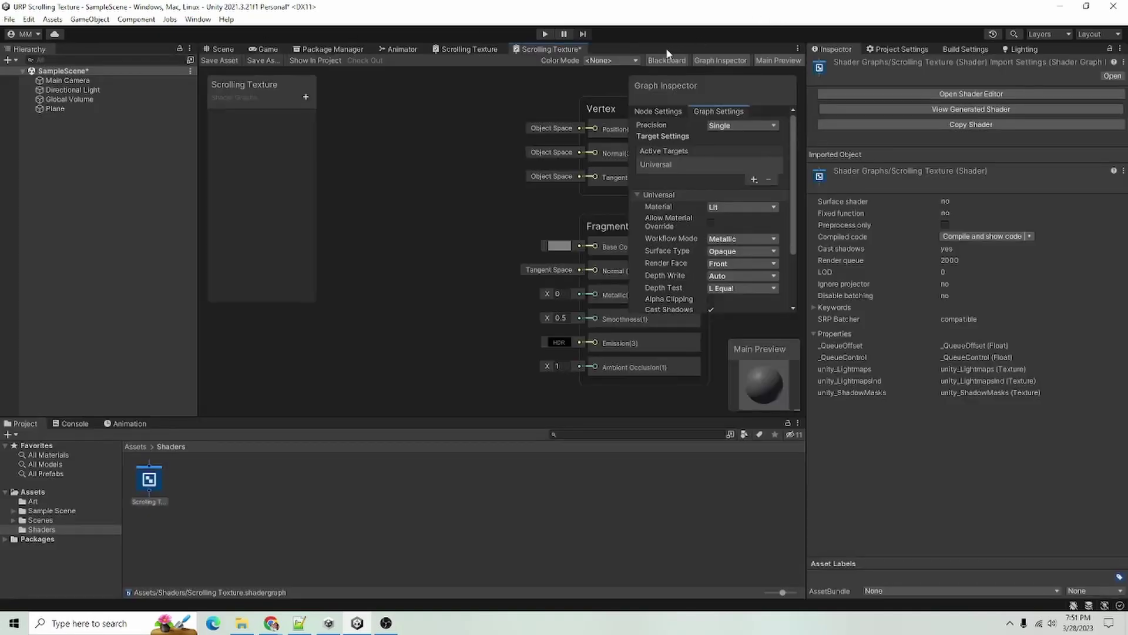
pyautogui.doubleClick(552, 50)
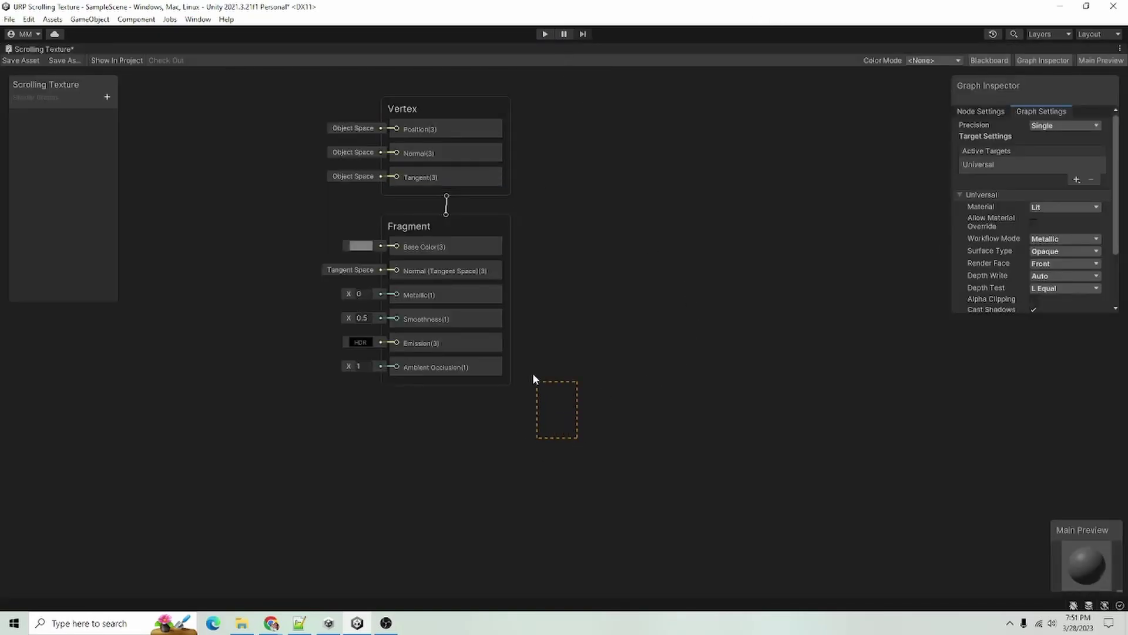
# Move the Vertex and Fragment stacks together to the right side of the graph
pyautogui.moveTo(528, 365); pyautogui.dragTo(352, 118)
pyautogui.moveTo(457, 111); pyautogui.dragTo(808, 143)
pyautogui.scroll(-5, 382, 211)
pyautogui.moveTo(382, 212); pyautogui.dragTo(468, 272, button='middle')
pyautogui.scroll(3, 542, 220)
pyautogui.scroll(-1, 528, 223)
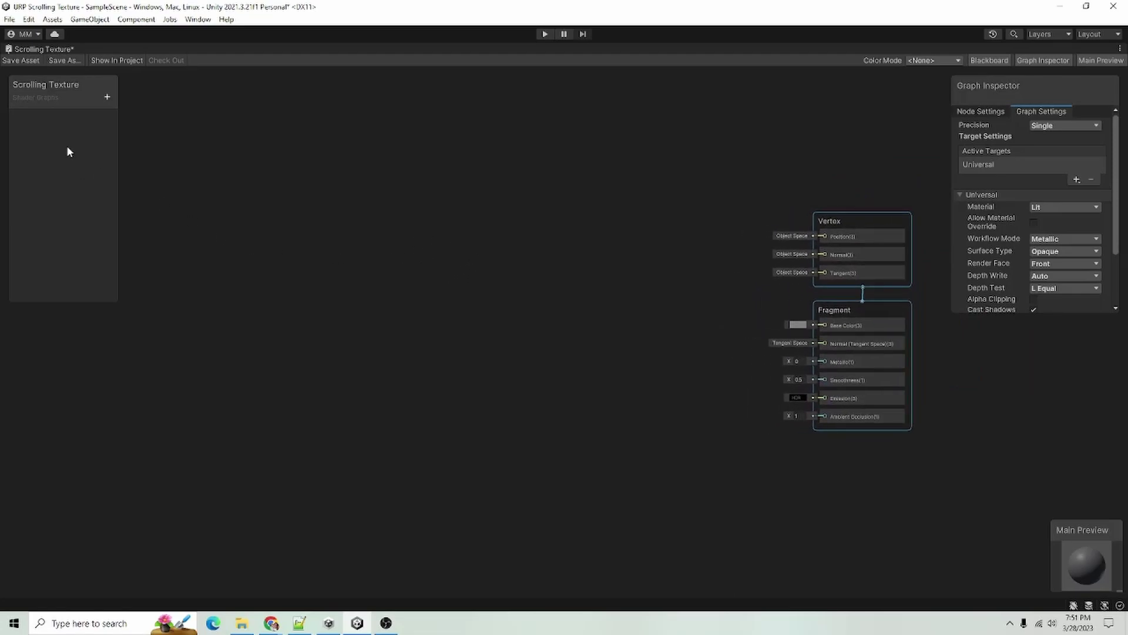
# Add a Texture 2D property named 'Texture' and place it as a node in the graph
pyautogui.click(107, 97)
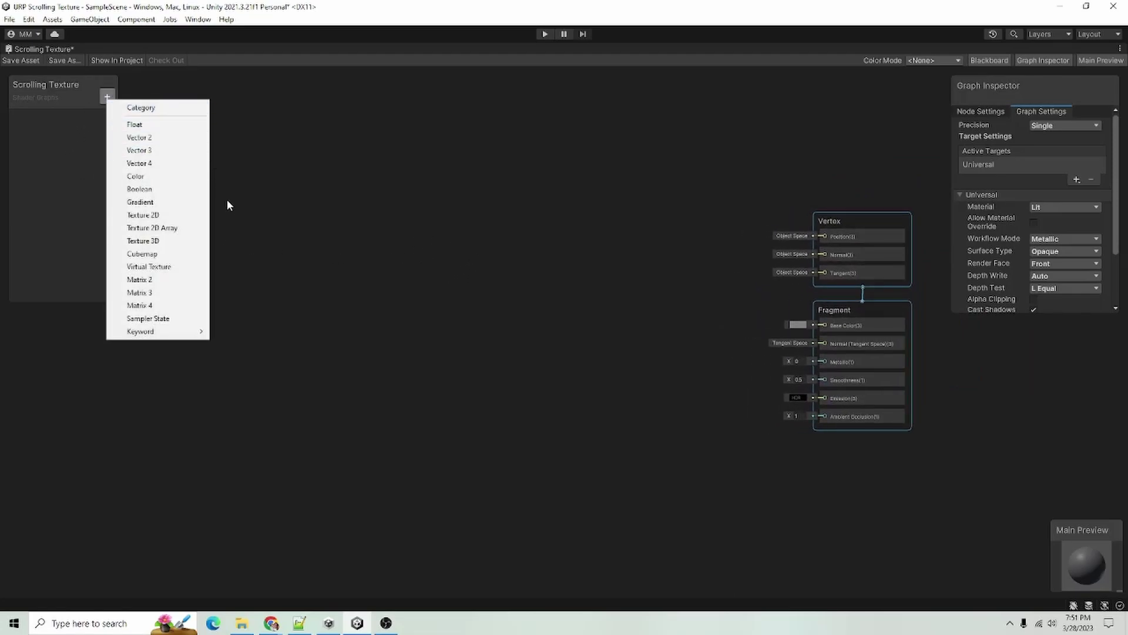
pyautogui.click(192, 215)
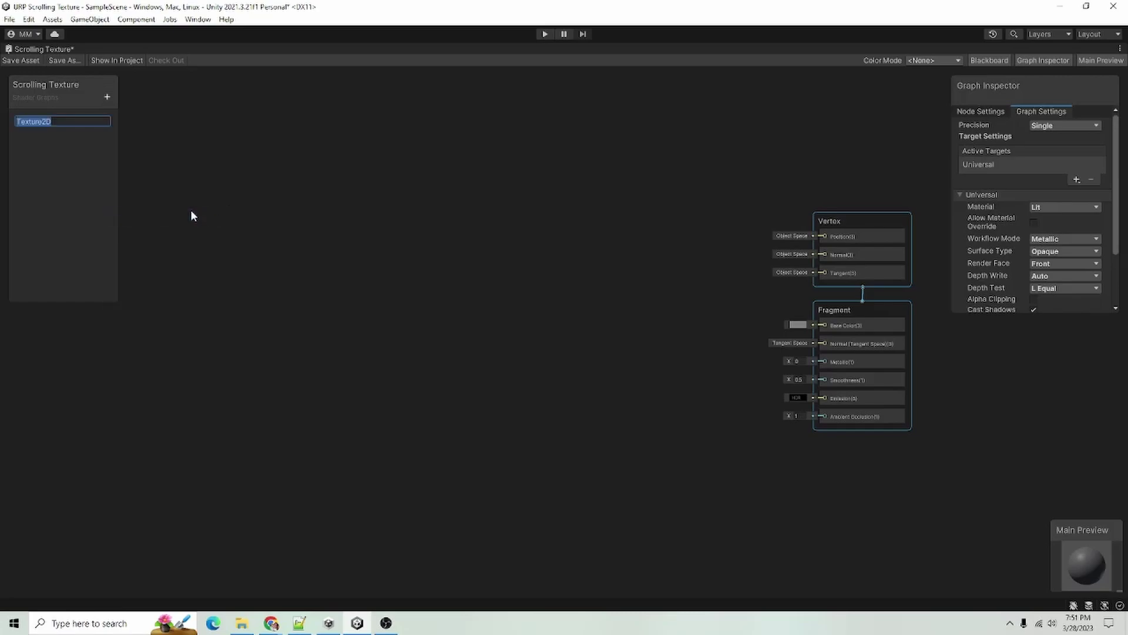
pyautogui.press('BackSpace')
pyautogui.write('Texture')
pyautogui.press('Return')
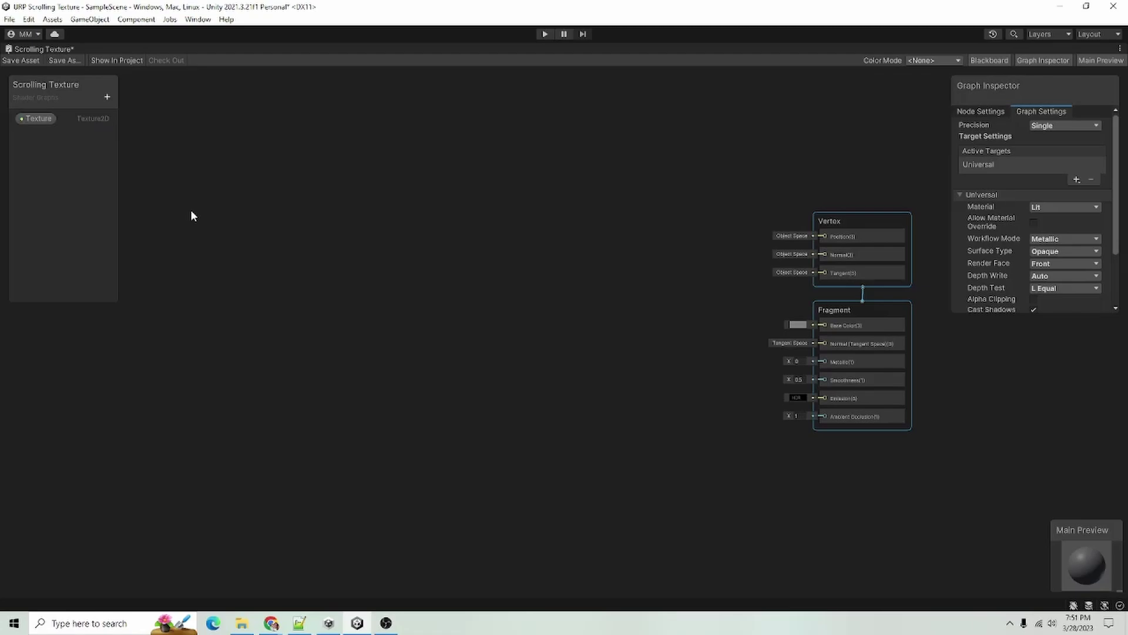
pyautogui.moveTo(38, 120); pyautogui.dragTo(438, 282)
# Feed it through a Sample Texture 2D node into Base Color, then save the graph
pyautogui.write('samp')
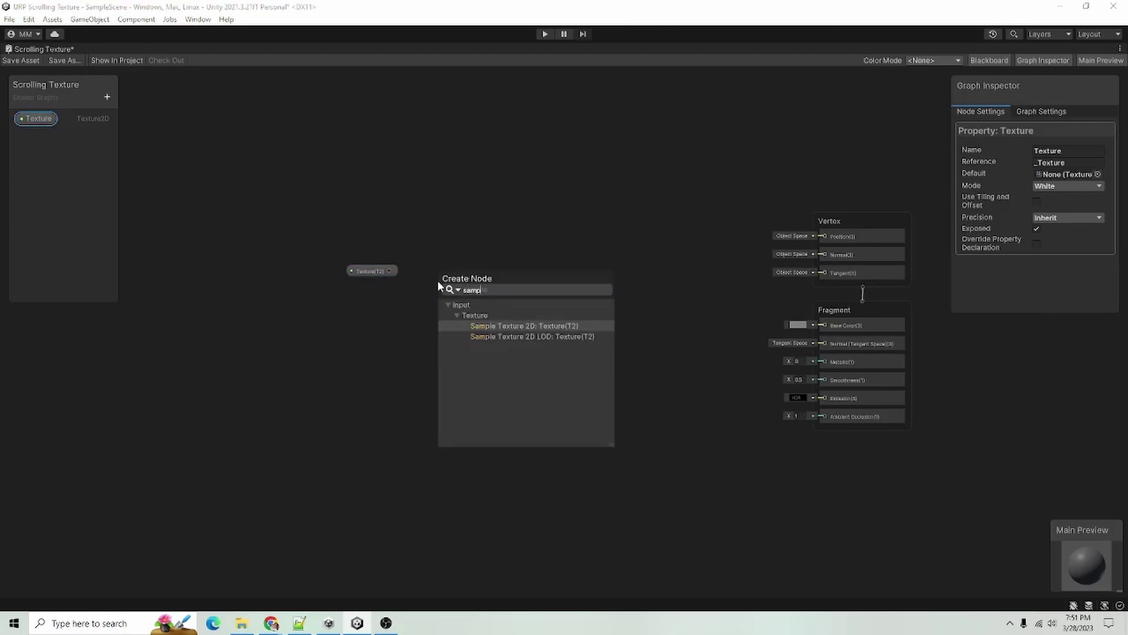
pyautogui.press('Return')
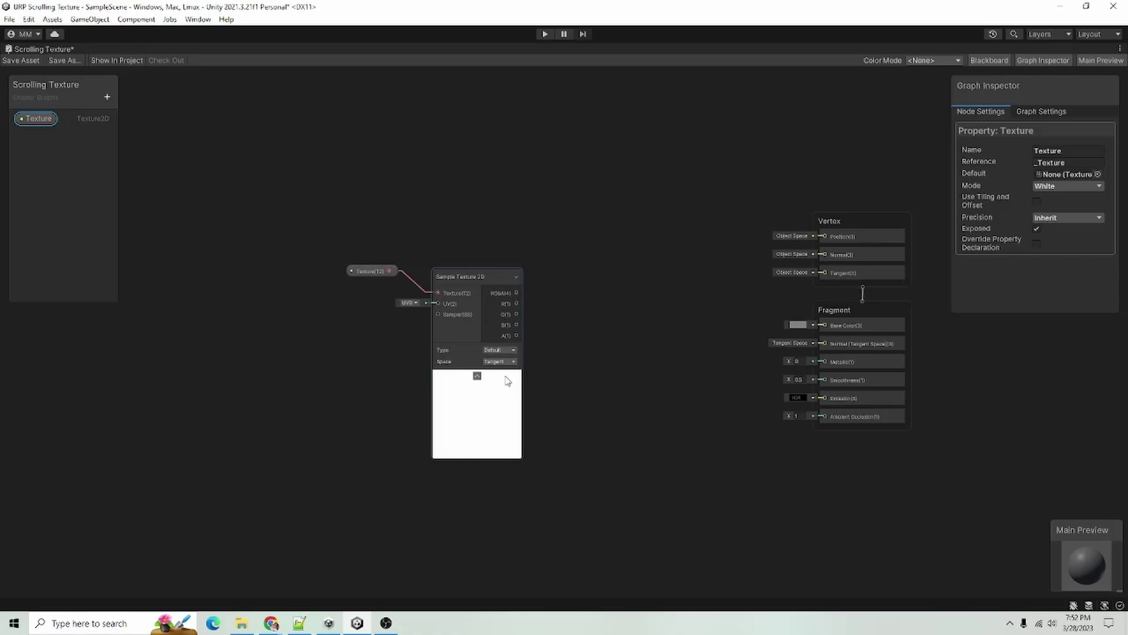
pyautogui.click(476, 376)
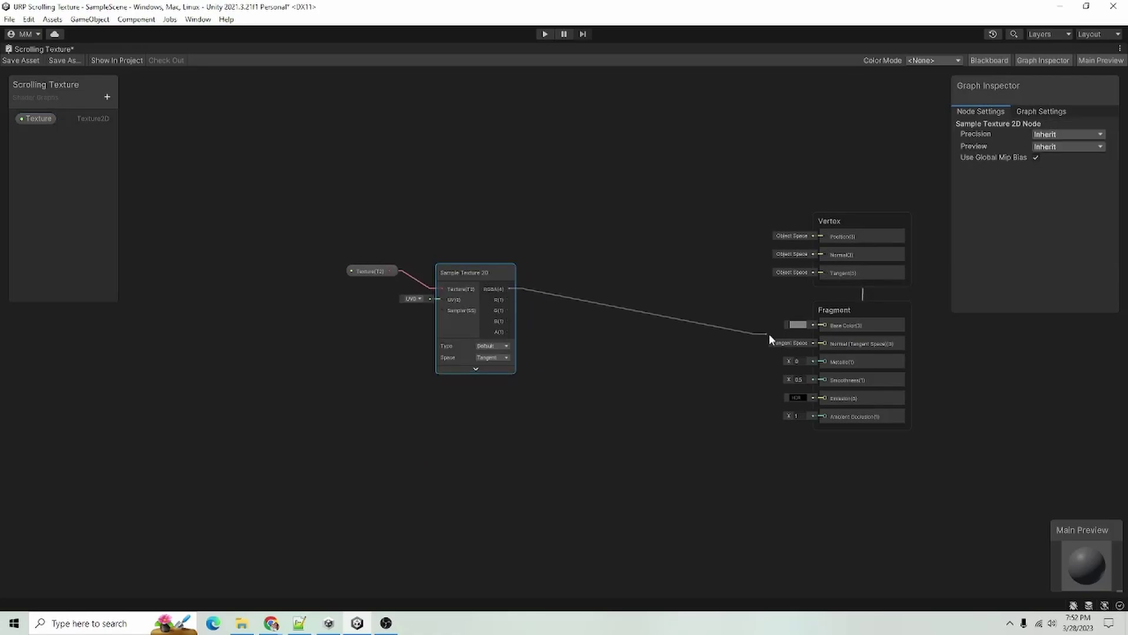
pyautogui.moveTo(771, 334); pyautogui.dragTo(824, 324)
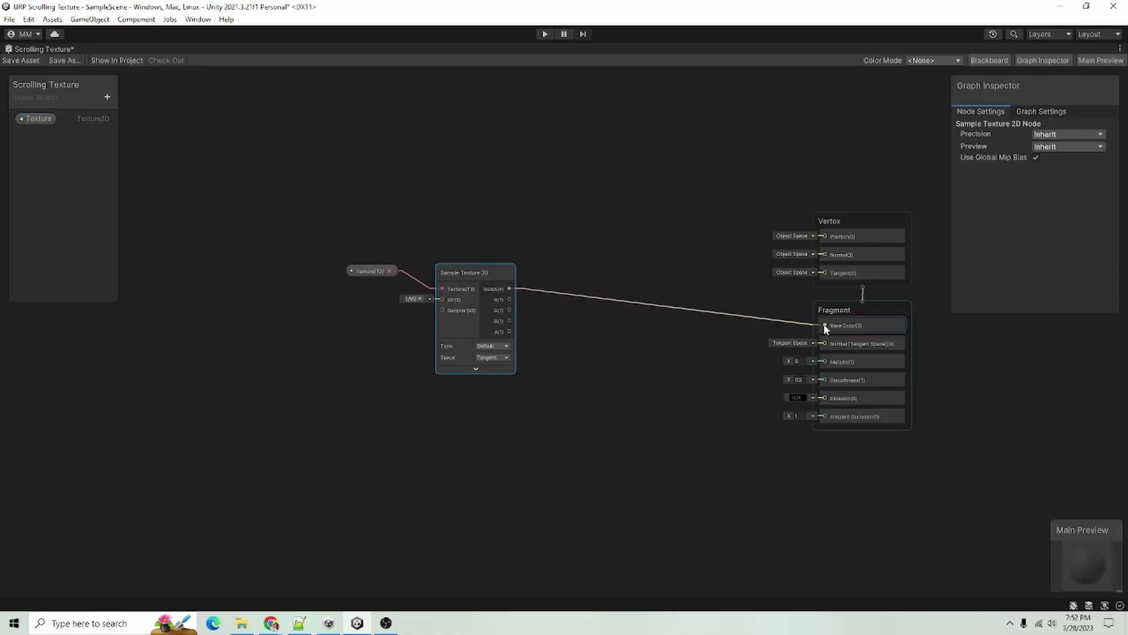
pyautogui.click(29, 61)
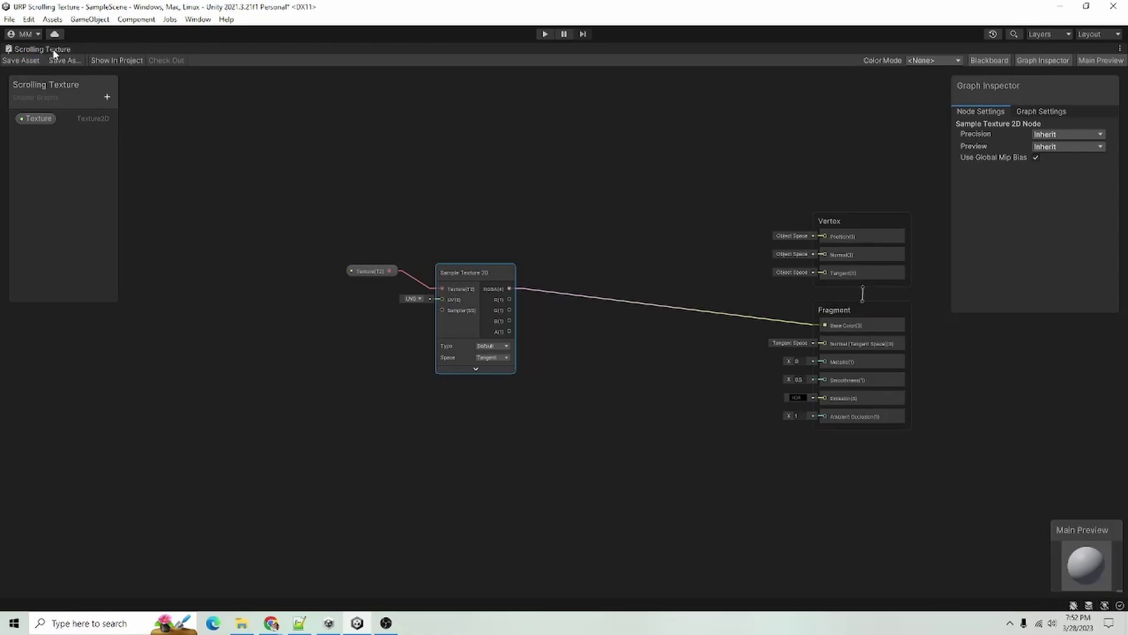
# Create a material from the Scrolling Texture shader named Shader Graphs_Scrolling Texture
pyautogui.doubleClick(54, 50)
pyautogui.click(147, 486)
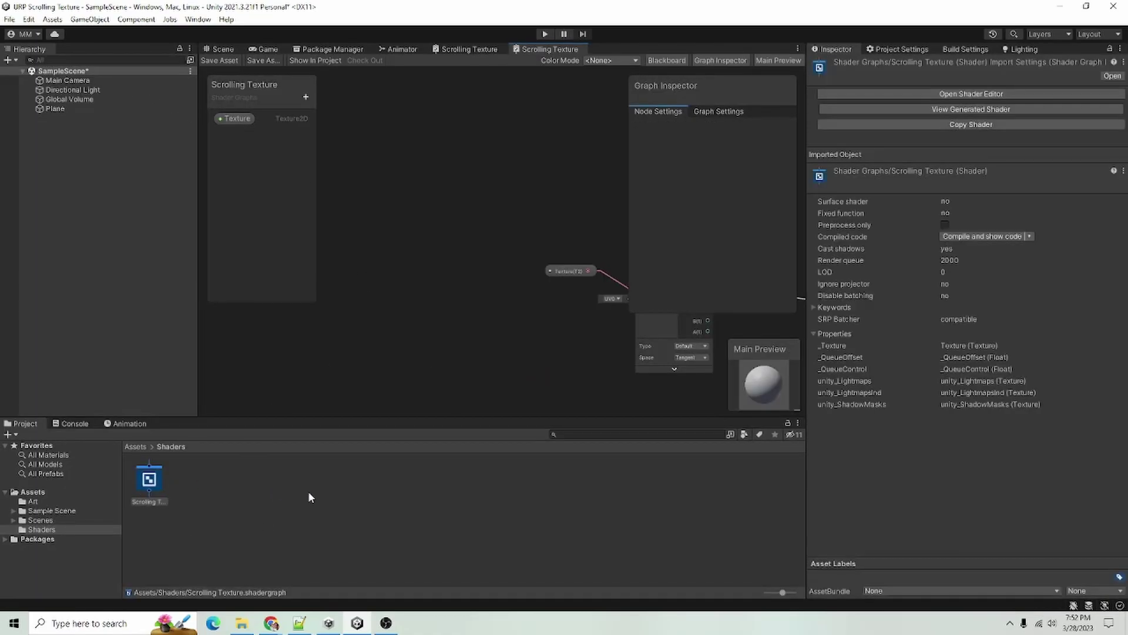
pyautogui.click(247, 482)
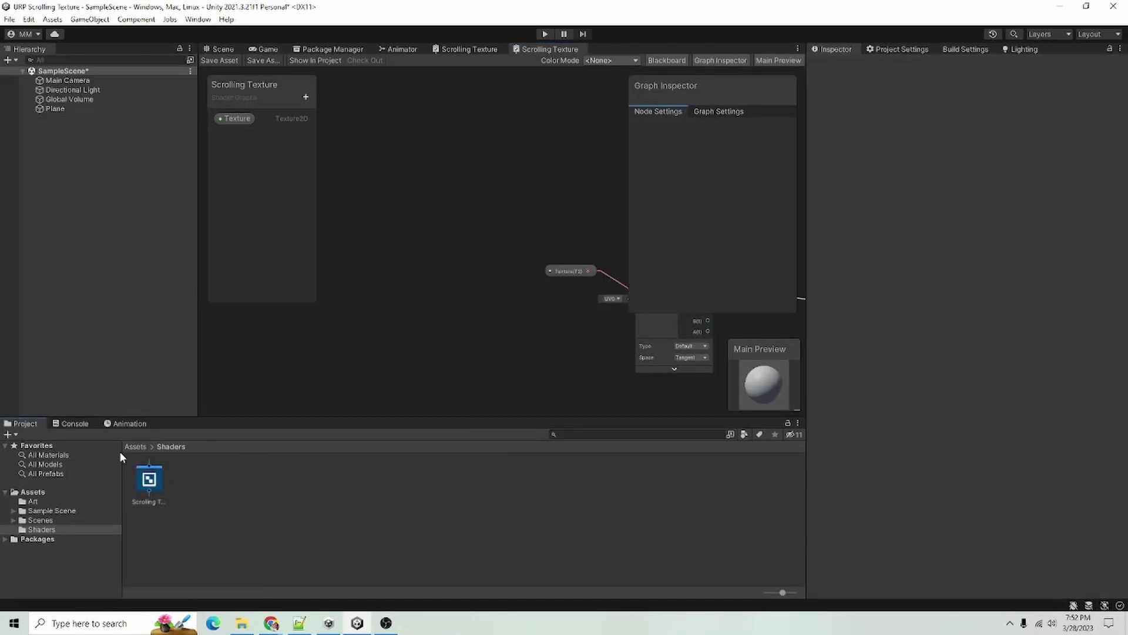
pyautogui.rightClick(151, 480)
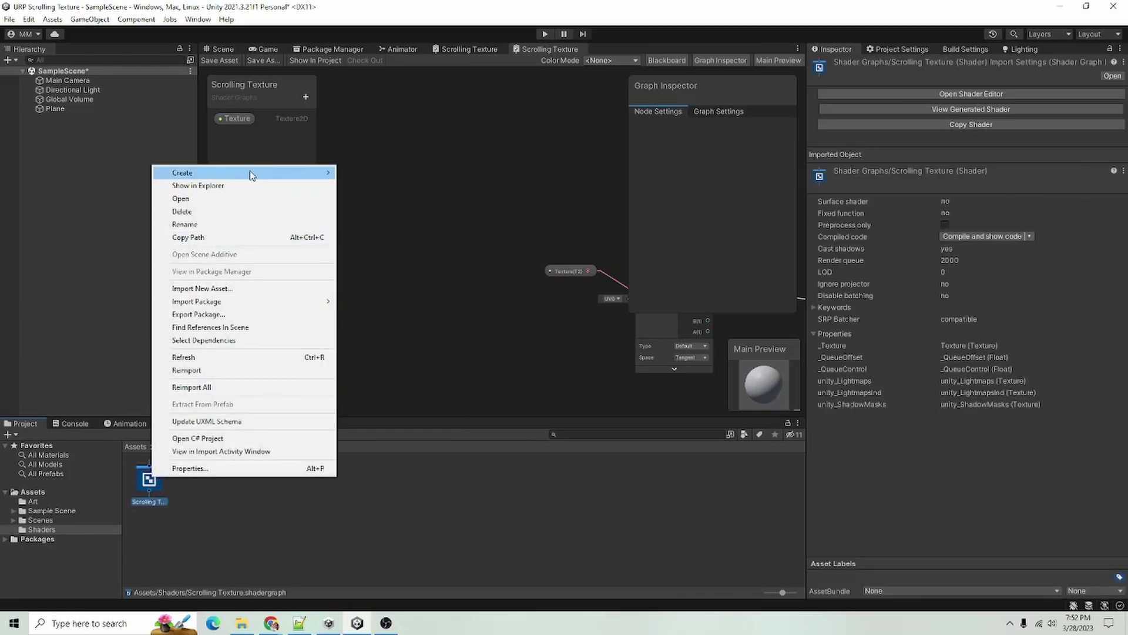
pyautogui.moveTo(251, 175)
pyautogui.click(376, 343)
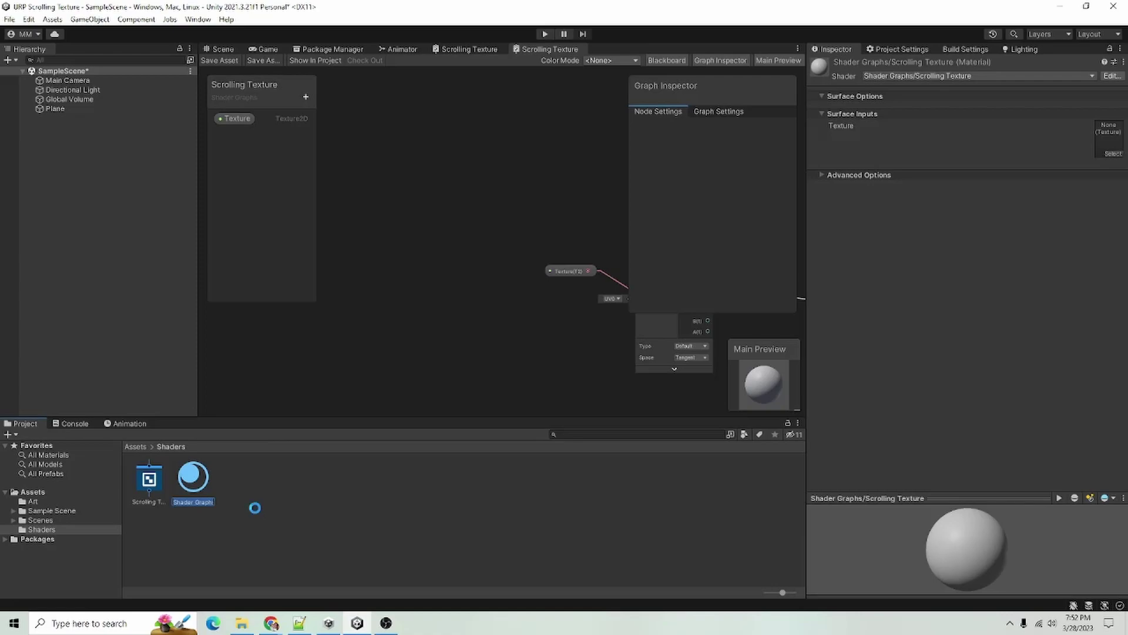
pyautogui.press('Return')
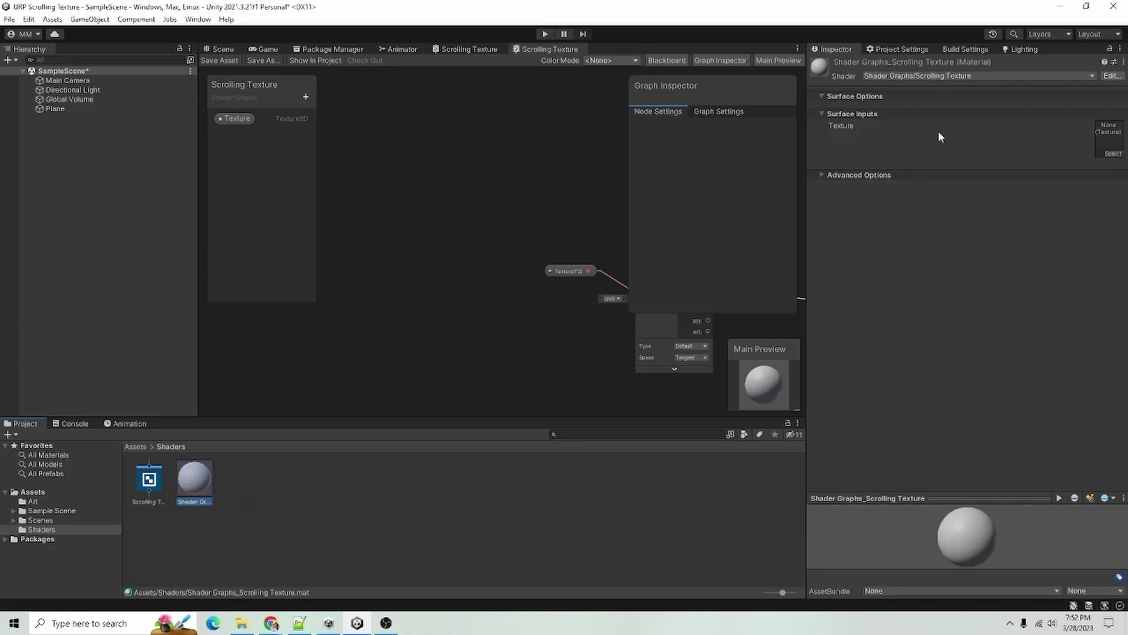
# Assign the Arrow texture to the material's Texture input
pyautogui.click(1113, 154)
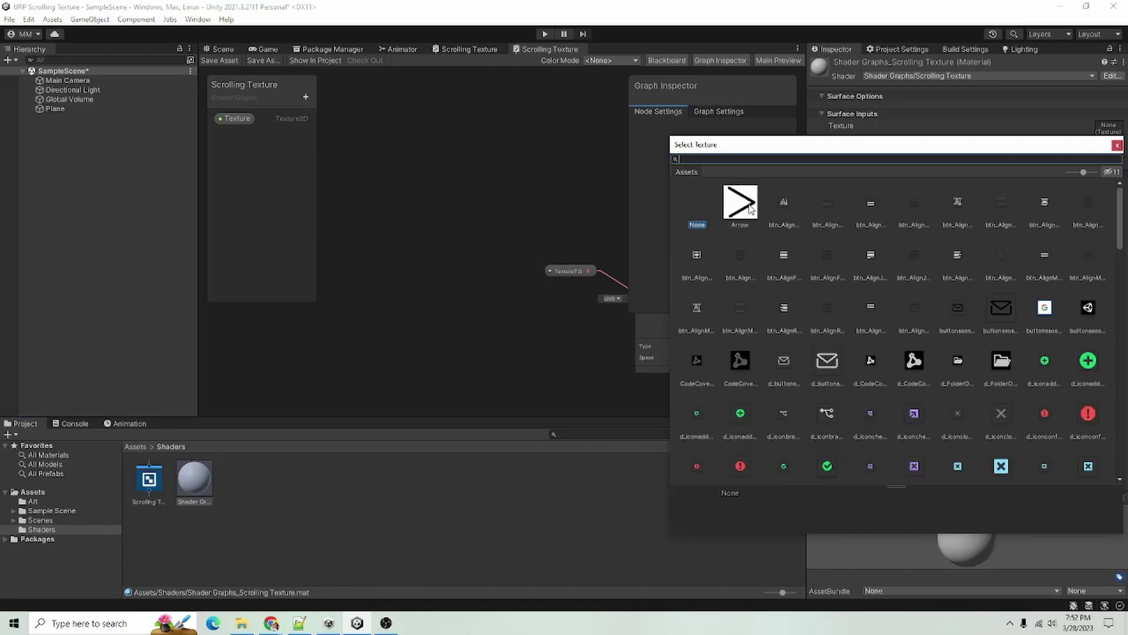
pyautogui.doubleClick(749, 207)
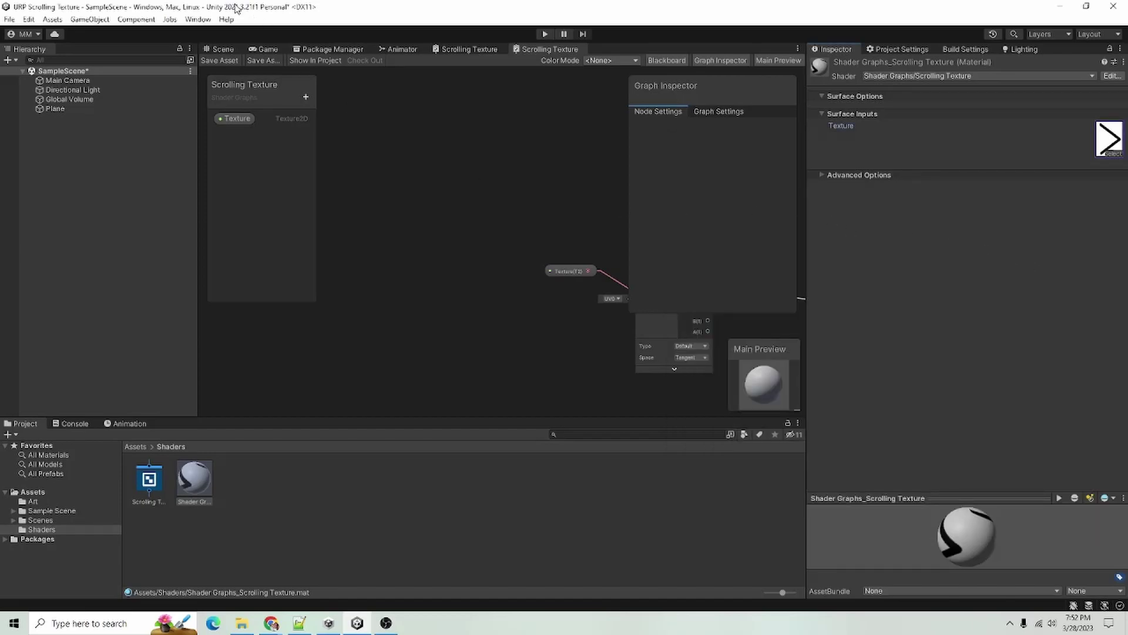
pyautogui.click(222, 48)
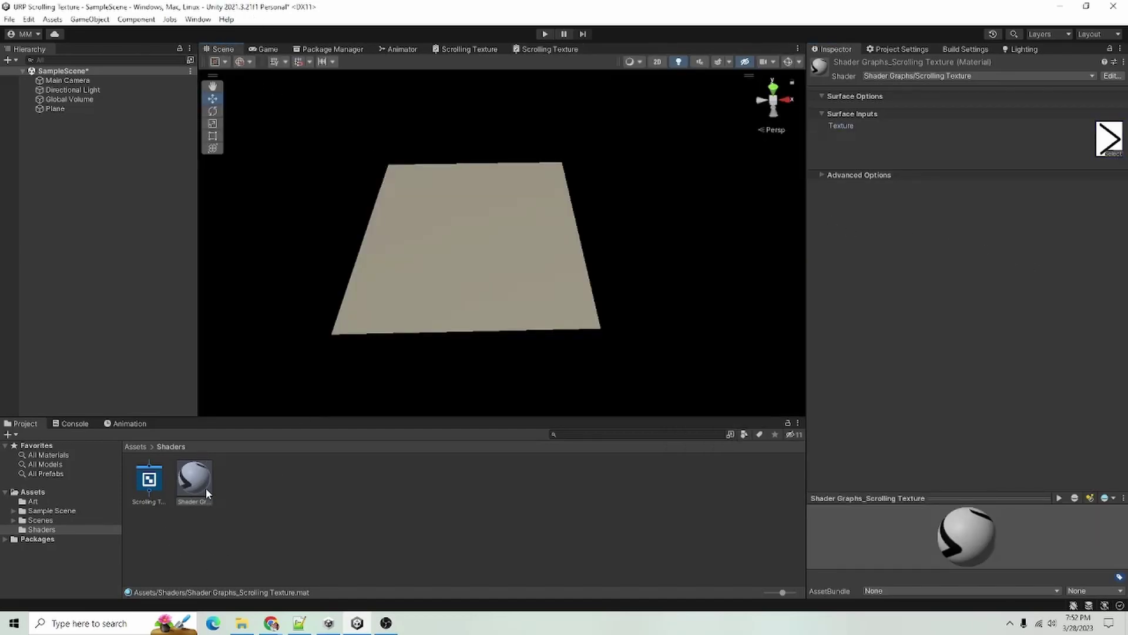
# Apply the Scrolling Texture material to the Plane and set its position to 0, 0, 0
pyautogui.moveTo(197, 488); pyautogui.dragTo(473, 322)
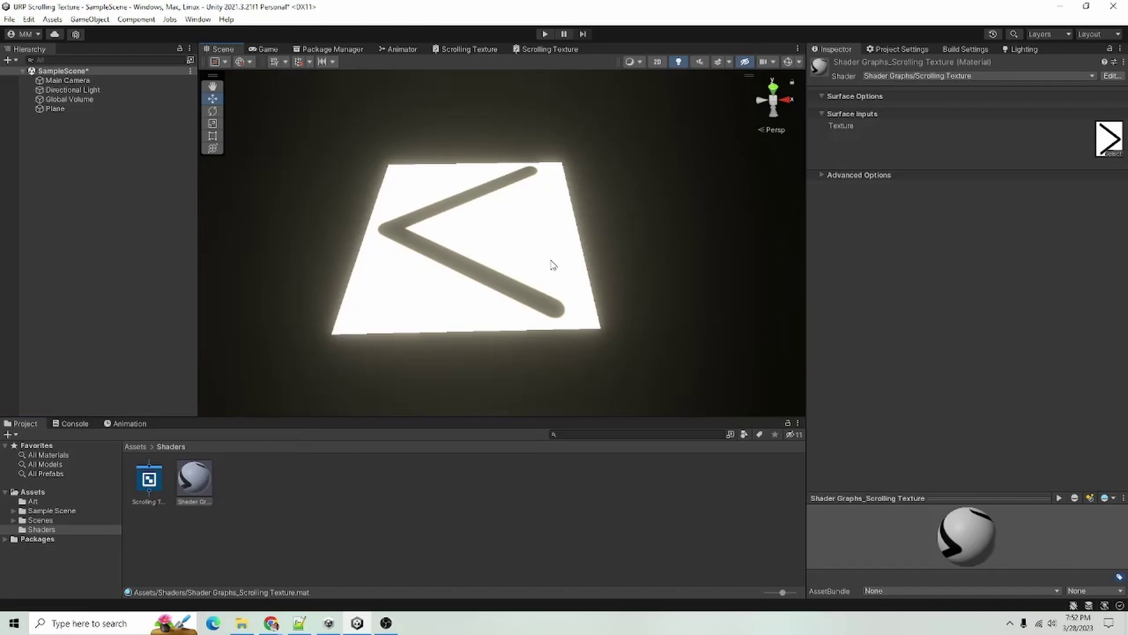
pyautogui.doubleClick(55, 109)
pyautogui.click(1035, 109)
pyautogui.click(1093, 110)
pyautogui.write('0f')
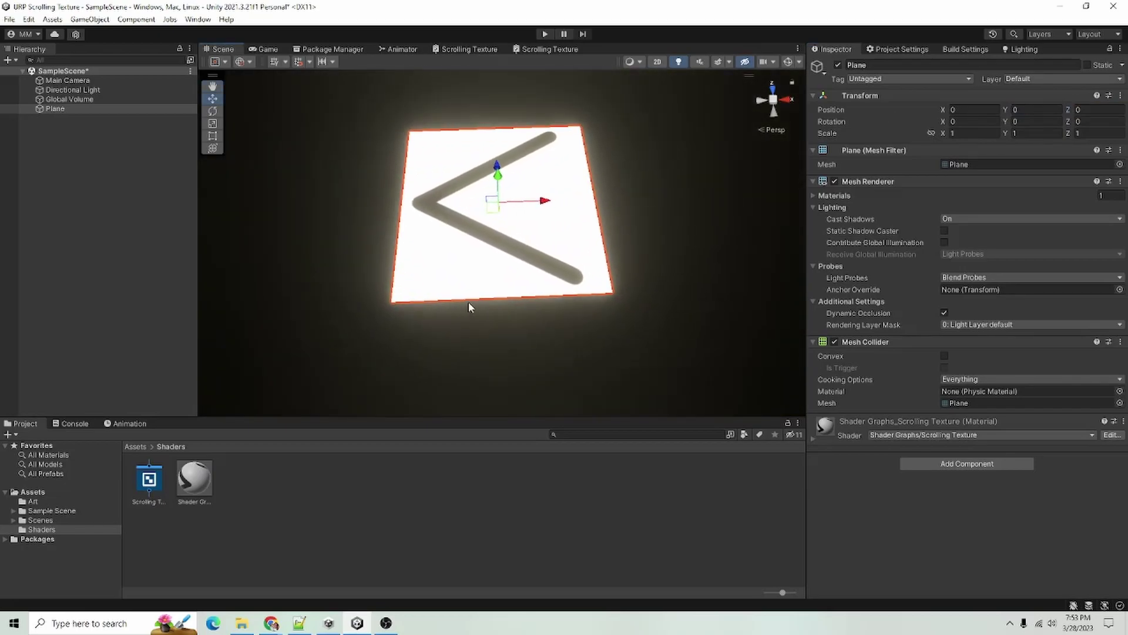
pyautogui.click(691, 256)
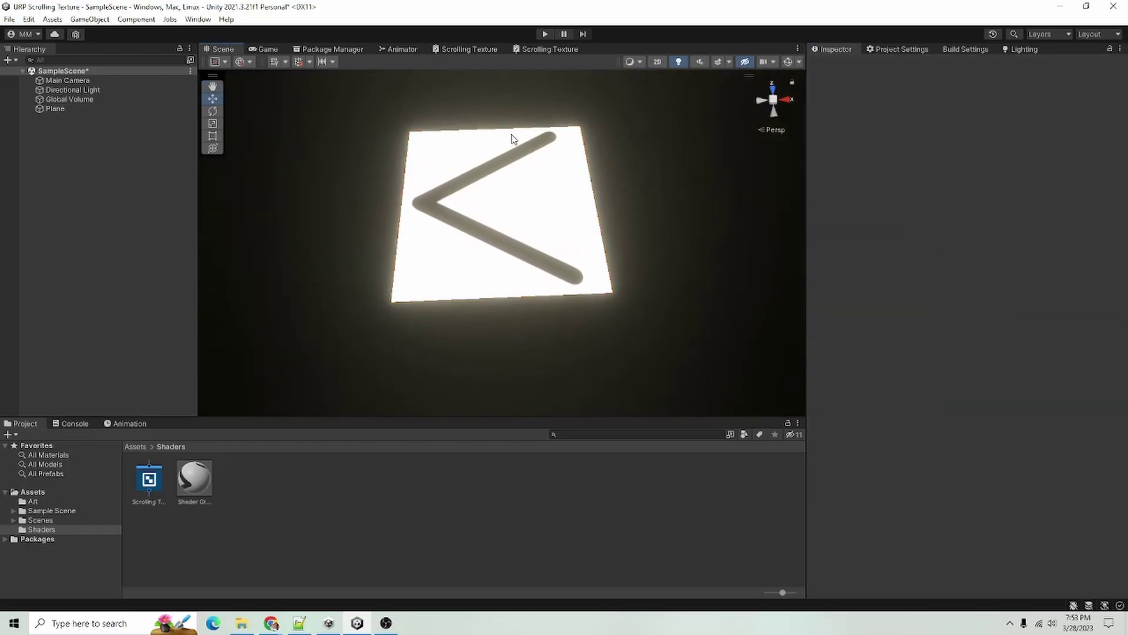
pyautogui.keyDown('alt'); pyautogui.moveTo(614, 259); pyautogui.dragTo(603, 213); pyautogui.keyUp('alt')
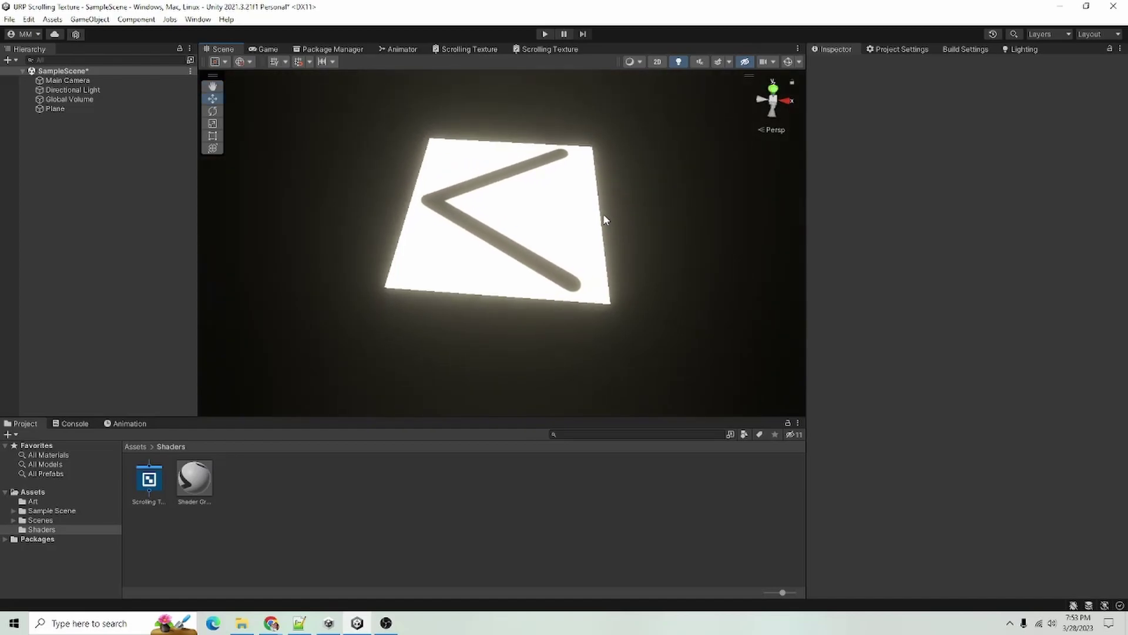
# Add a Time node to the Scrolling Texture graph beside the Sample Texture 2D node
pyautogui.click(537, 49)
pyautogui.click(305, 96)
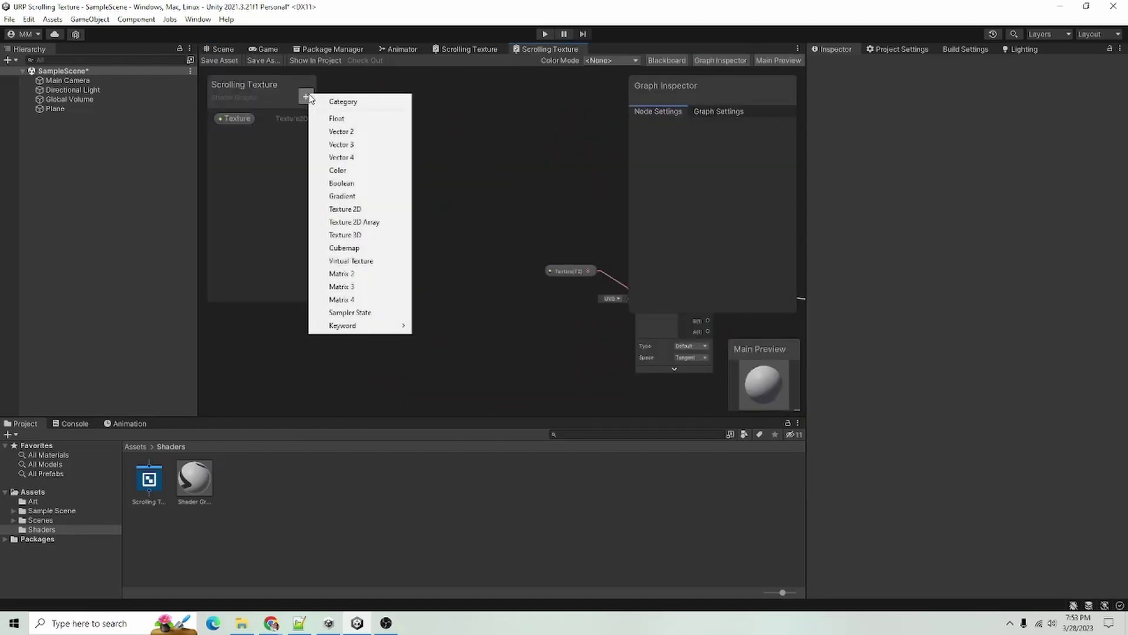
pyautogui.click(590, 129)
pyautogui.moveTo(589, 130); pyautogui.dragTo(382, 151, button='middle')
pyautogui.moveTo(562, 299); pyautogui.dragTo(662, 254, button='middle')
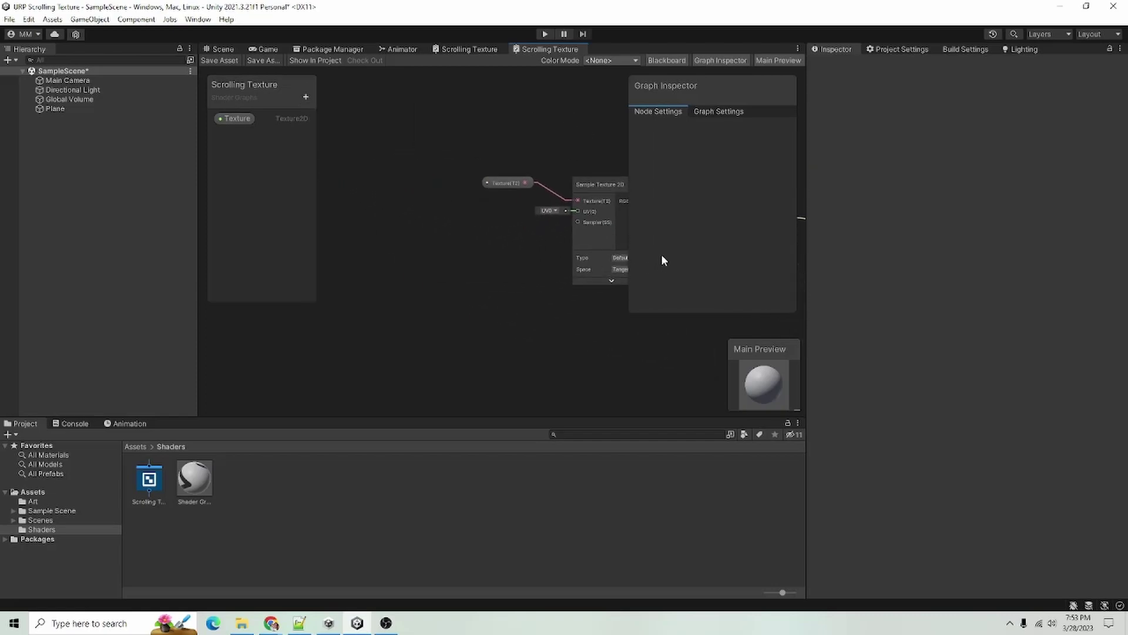
pyautogui.rightClick(357, 219)
pyautogui.click(408, 231)
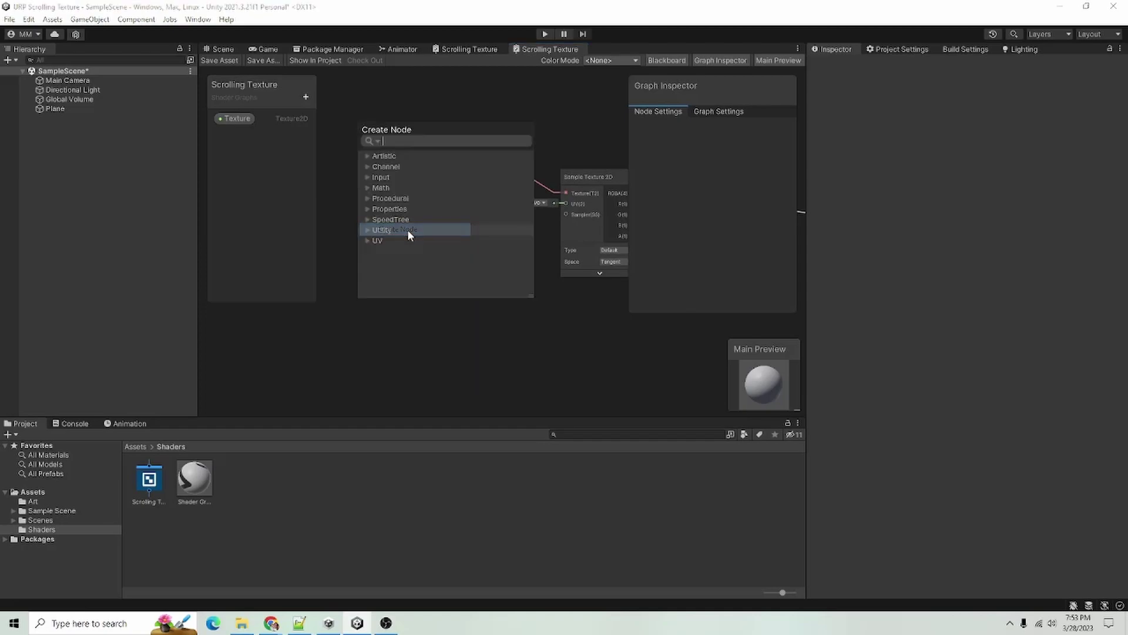
pyautogui.write('Time')
pyautogui.press('Return')
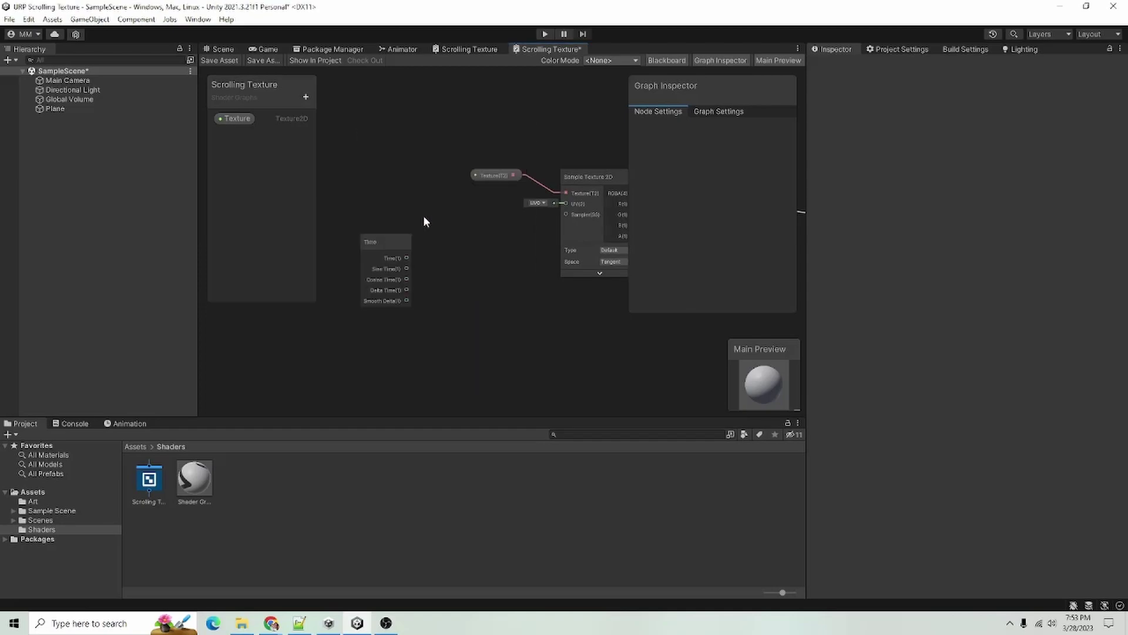
# Add a Tiling And Offset node with its preview collapsed, and arrange it near the Time node
pyautogui.rightClick(448, 243)
pyautogui.click(478, 247)
pyautogui.write('til')
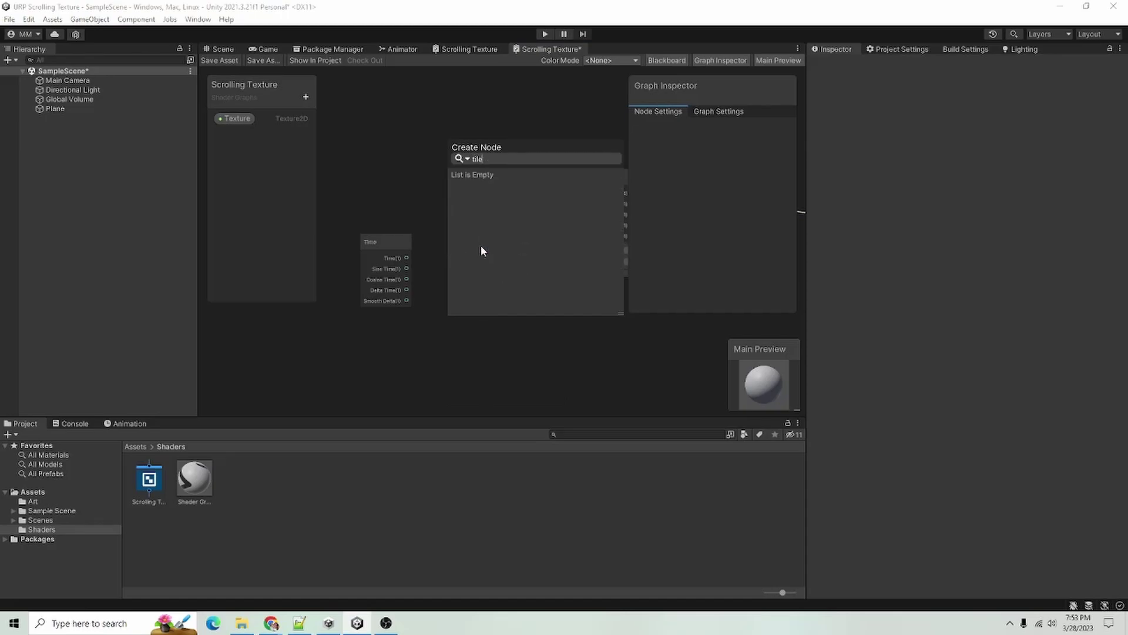
pyautogui.press('Return')
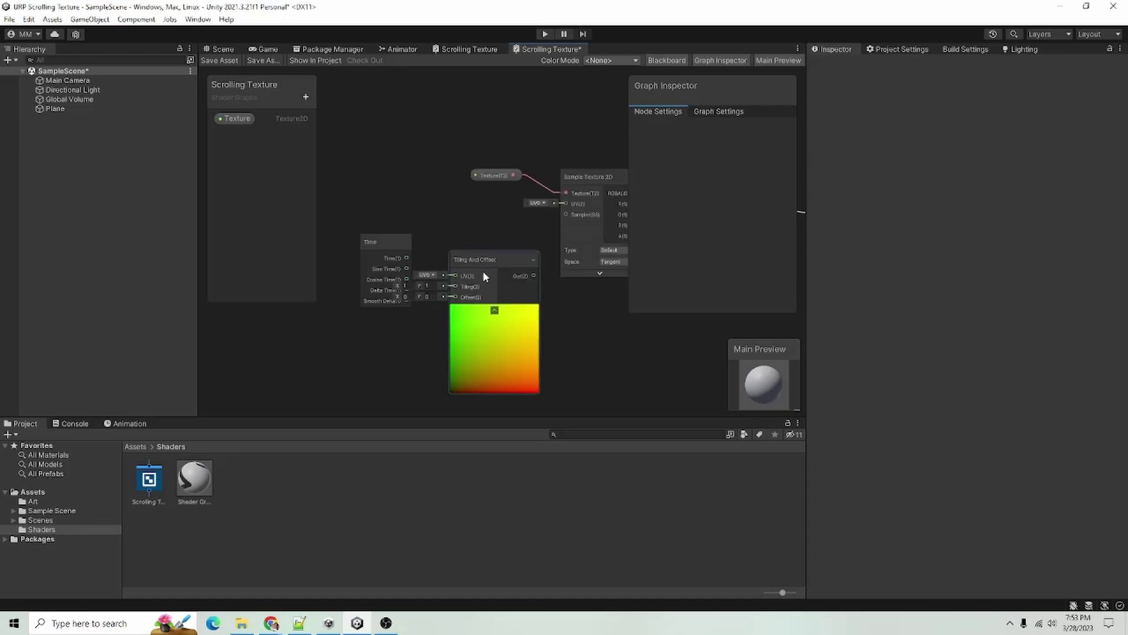
pyautogui.click(494, 310)
pyautogui.moveTo(366, 241); pyautogui.dragTo(292, 323)
pyautogui.moveTo(363, 249); pyautogui.dragTo(486, 224, button='middle')
pyautogui.click(305, 96)
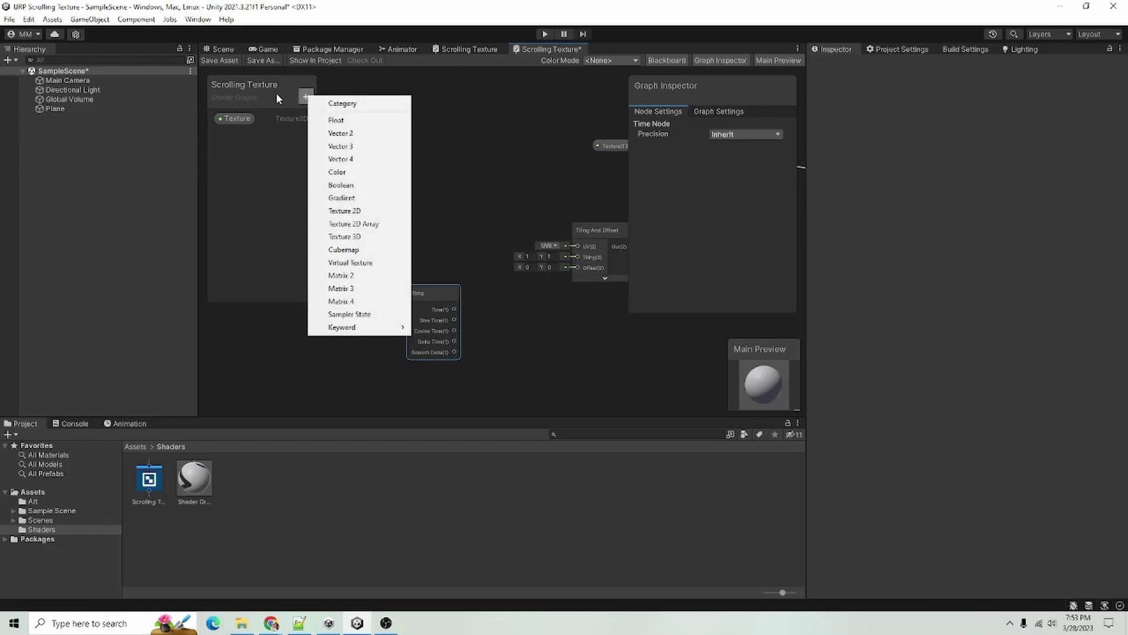
# Create a Vector2 property named Direction and place it on the graph
pyautogui.click(360, 133)
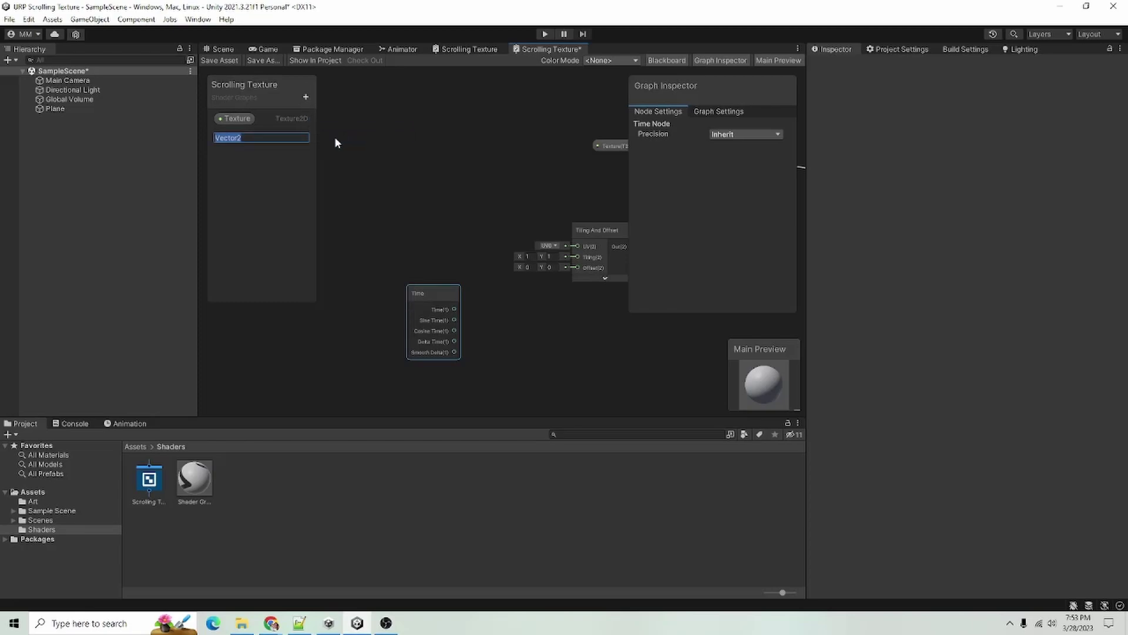
pyautogui.press('BackSpace')
pyautogui.write('Direction')
pyautogui.press('Return')
pyautogui.moveTo(244, 136); pyautogui.dragTo(436, 315)
# Multiply Time by Direction using a Multiply node, with Direction in input B
pyautogui.moveTo(454, 256); pyautogui.dragTo(474, 273)
pyautogui.write('mul')
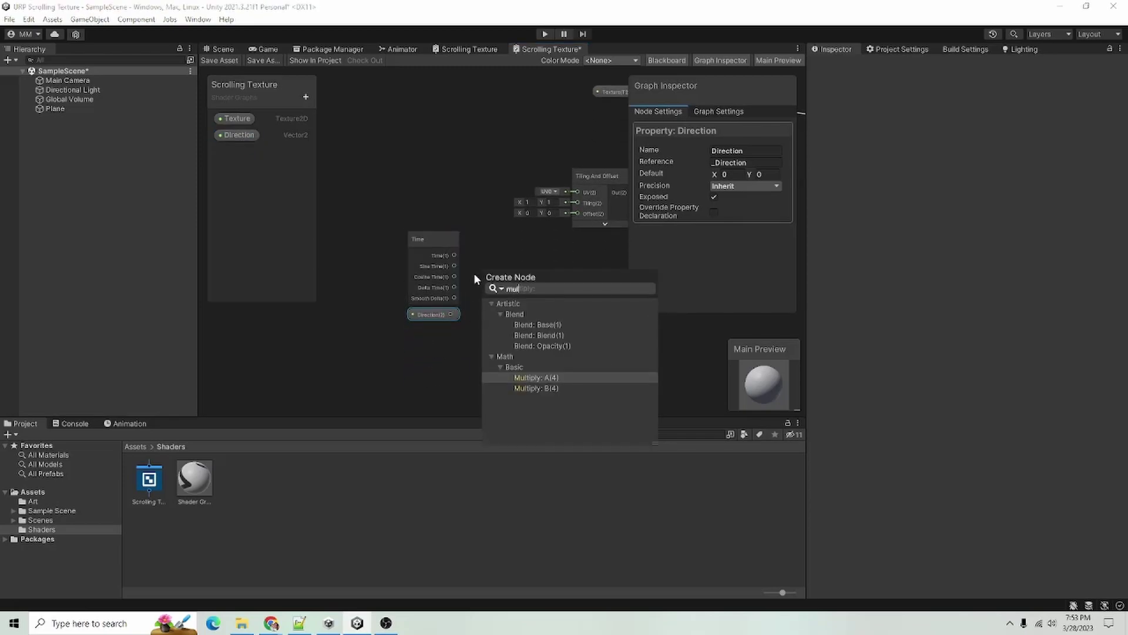
pyautogui.press('Return')
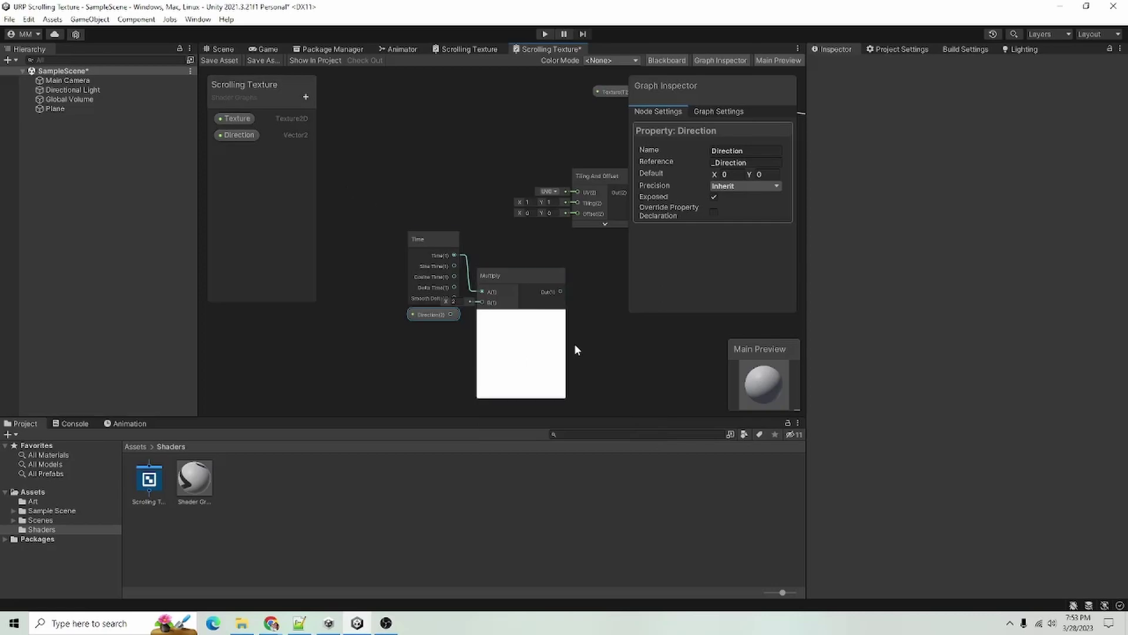
pyautogui.click(522, 319)
pyautogui.moveTo(450, 315); pyautogui.dragTo(583, 214)
# Place Tiling And Offset below the sampler and feed its output into the texture UV
pyautogui.moveTo(589, 280); pyautogui.dragTo(424, 301, button='middle')
pyautogui.moveTo(456, 234); pyautogui.dragTo(548, 171)
pyautogui.moveTo(576, 226); pyautogui.dragTo(619, 249, button='middle')
# Arrange the graph's nodes into one tidy chain in the maximized graph view
pyautogui.click(612, 313)
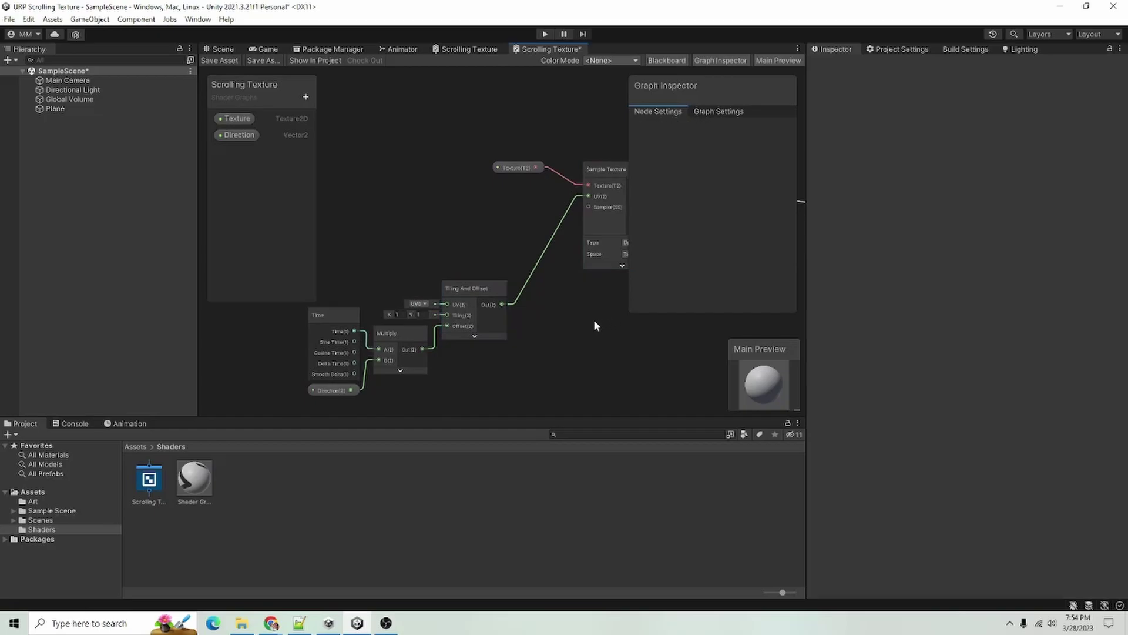
pyautogui.doubleClick(555, 48)
pyautogui.moveTo(366, 295); pyautogui.dragTo(574, 396, button='middle')
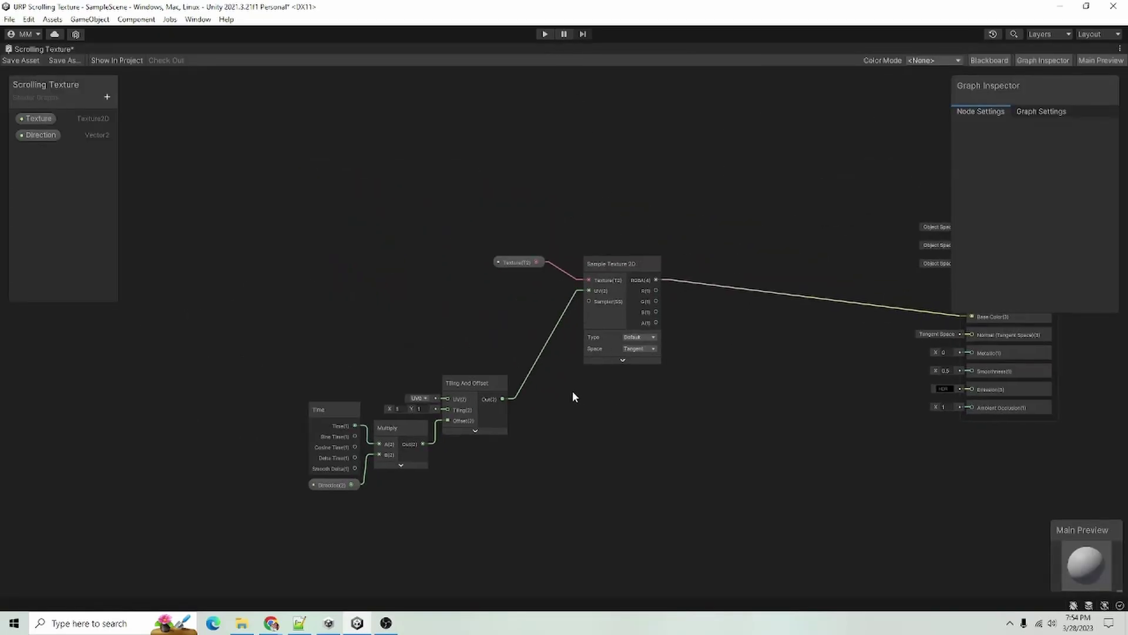
pyautogui.moveTo(529, 230); pyautogui.dragTo(527, 214)
pyautogui.moveTo(611, 256); pyautogui.dragTo(563, 347)
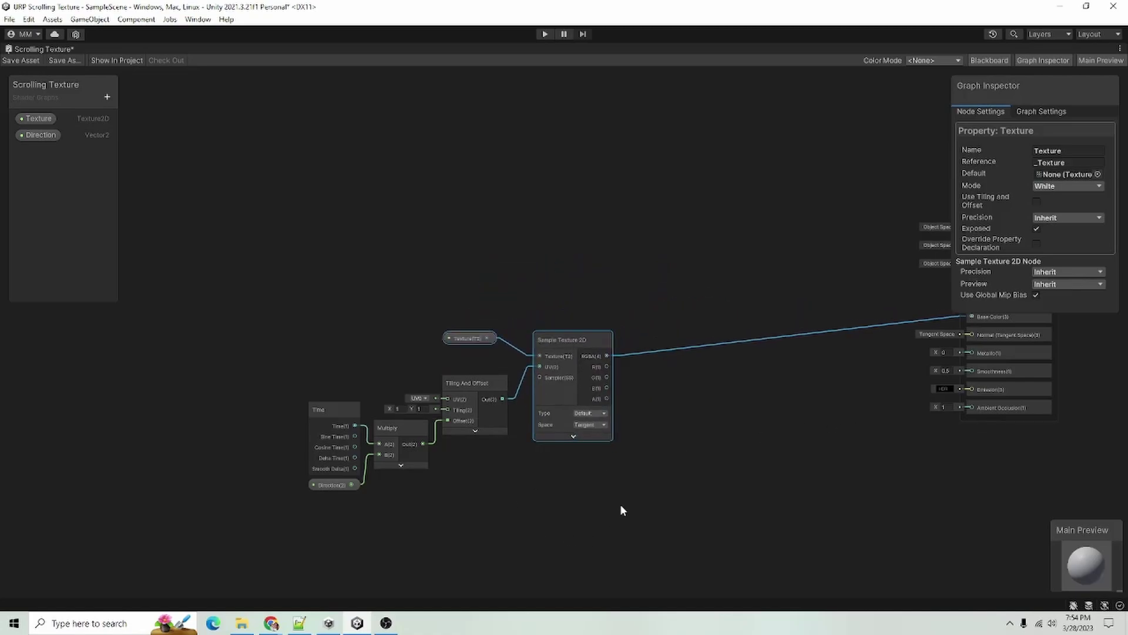
pyautogui.moveTo(620, 499); pyautogui.dragTo(239, 309)
pyautogui.moveTo(574, 339); pyautogui.dragTo(810, 299)
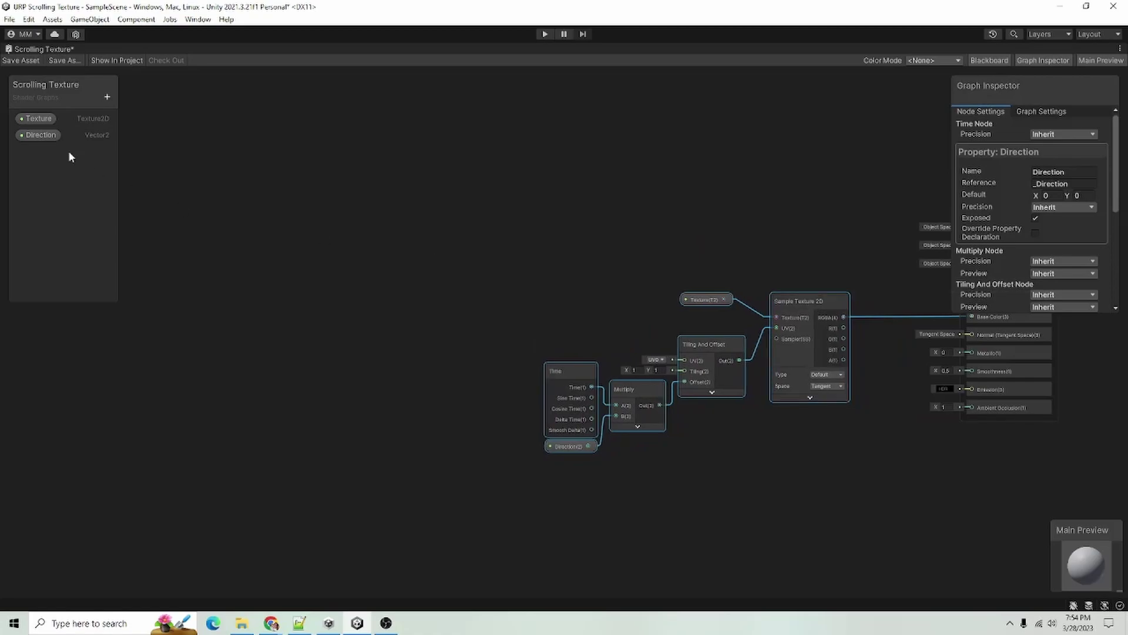
# Save the Scrolling Texture graph and return to the normal editor layout
pyautogui.click(27, 60)
pyautogui.doubleClick(47, 53)
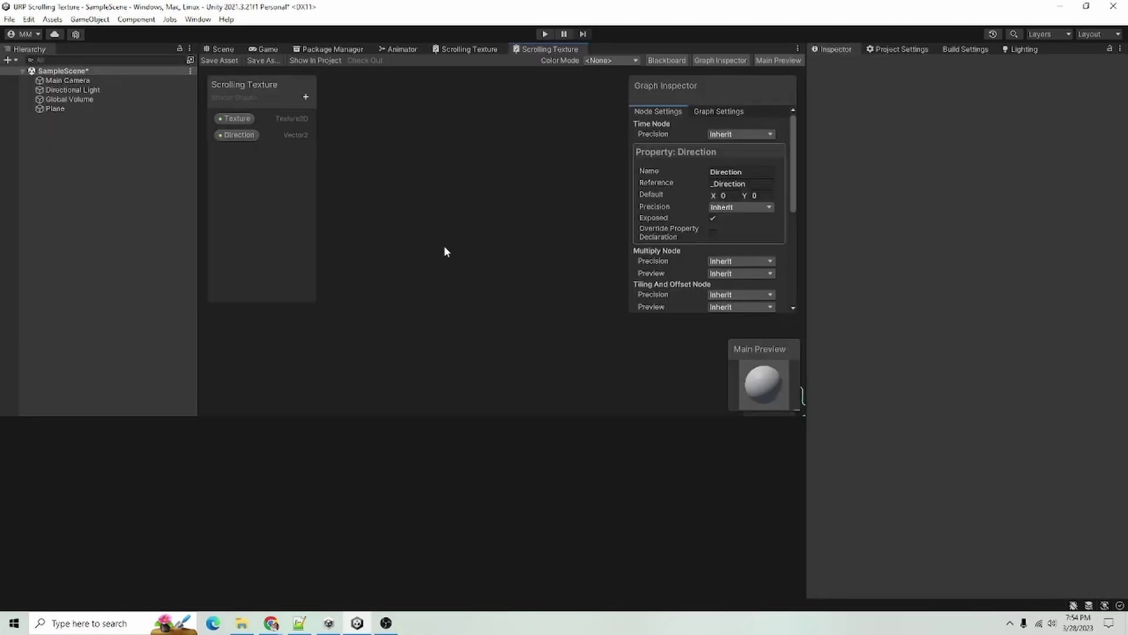
pyautogui.click(560, 202)
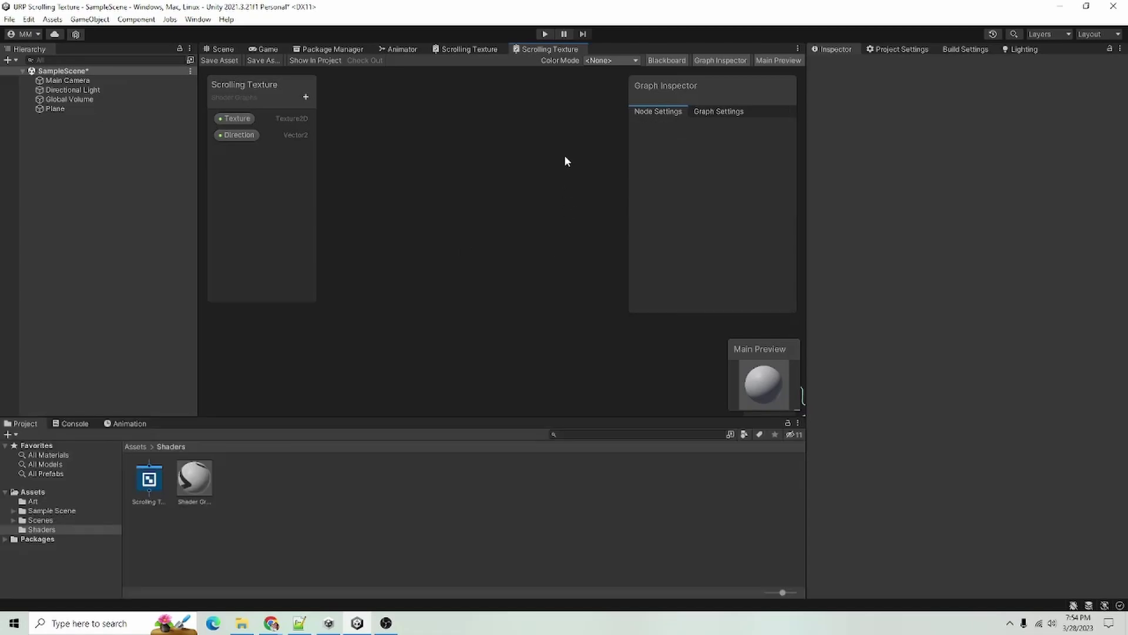
# Select the scrolling texture material, view the plane in the Scene, and set Direction X to 1
pyautogui.click(203, 486)
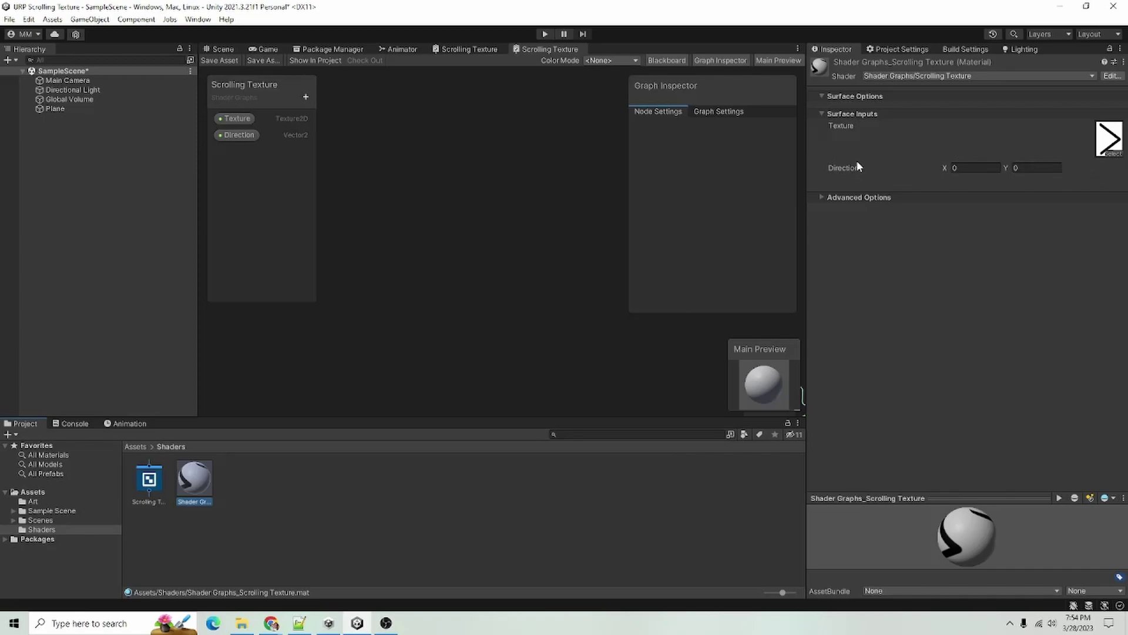
pyautogui.click(223, 49)
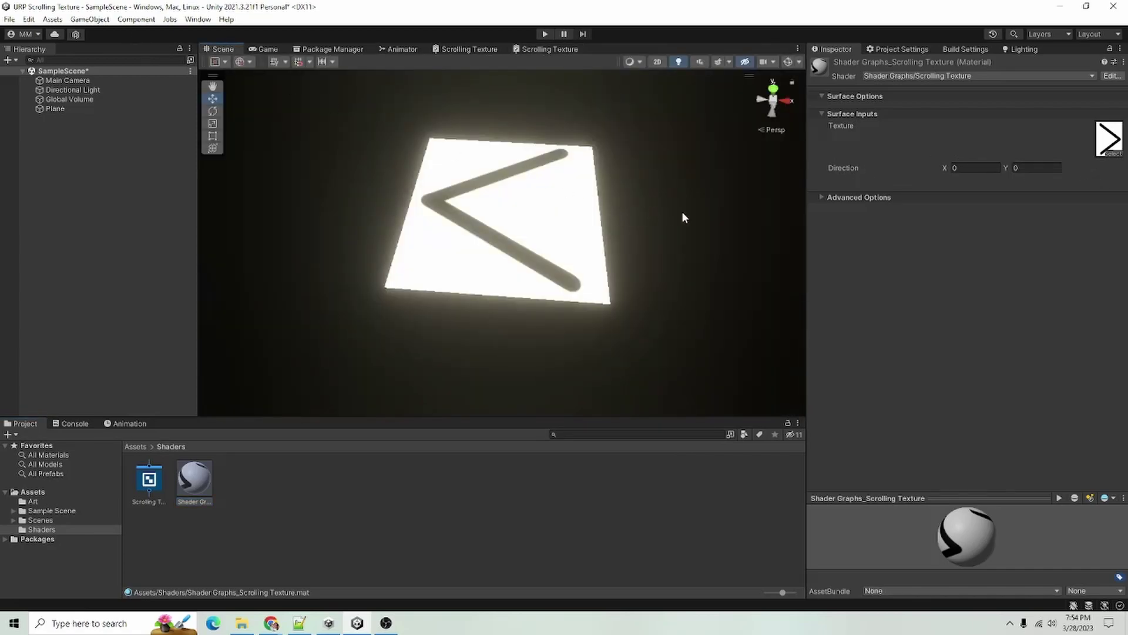
pyautogui.moveTo(350, 225); pyautogui.dragTo(353, 261, button='middle')
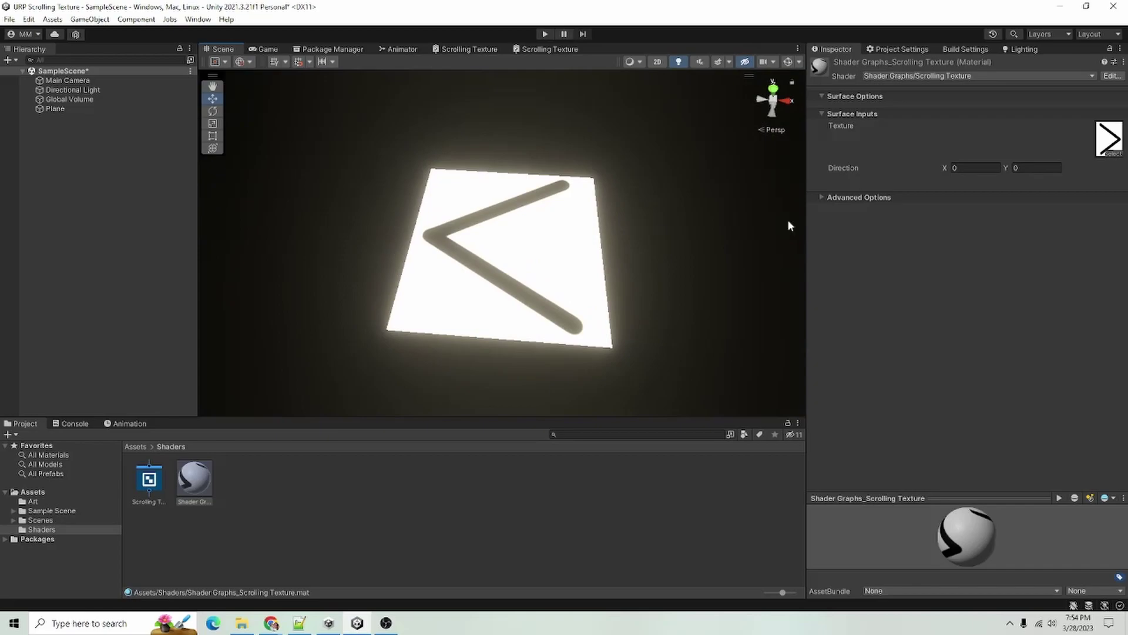
pyautogui.click(985, 167)
pyautogui.write('1')
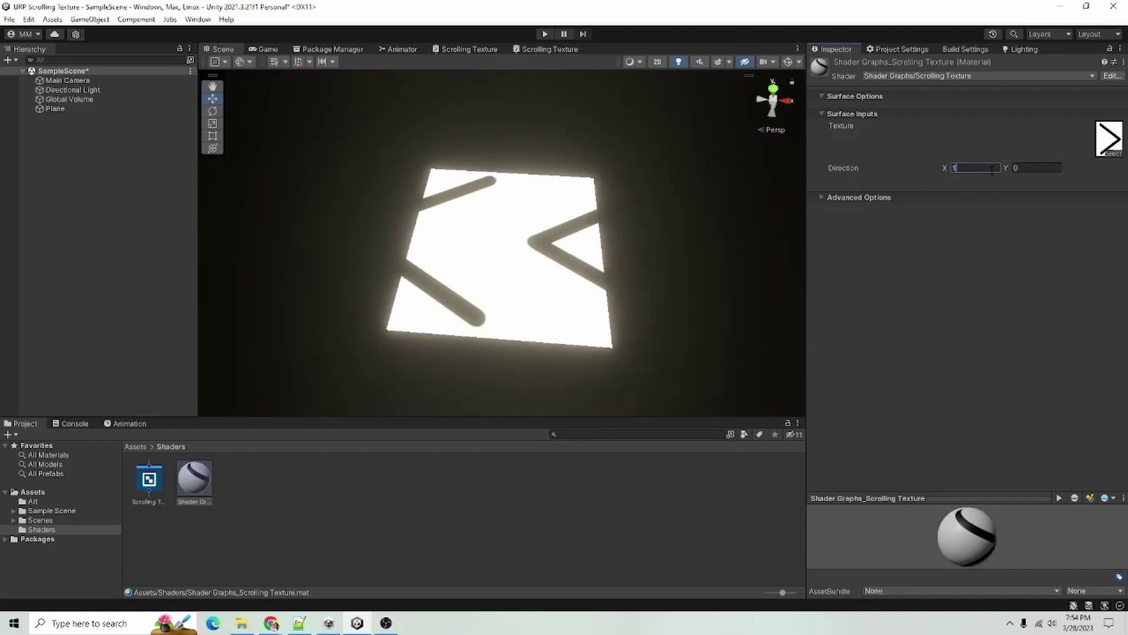
pyautogui.moveTo(688, 257); pyautogui.dragTo(675, 267, button='middle')
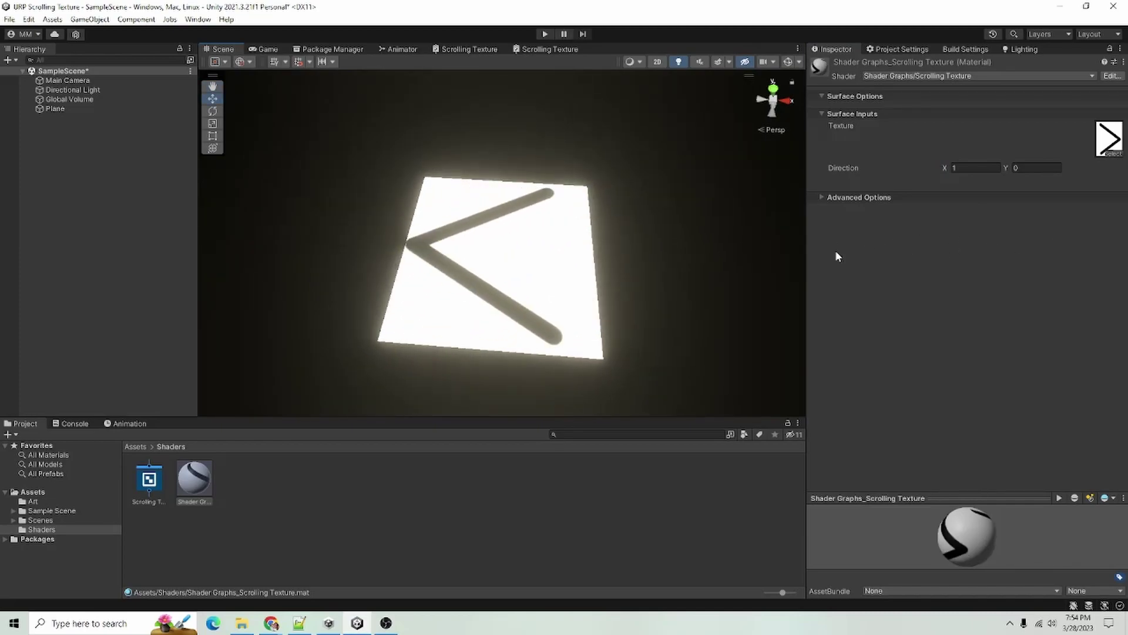
pyautogui.moveTo(633, 276); pyautogui.dragTo(633, 275, button='middle')
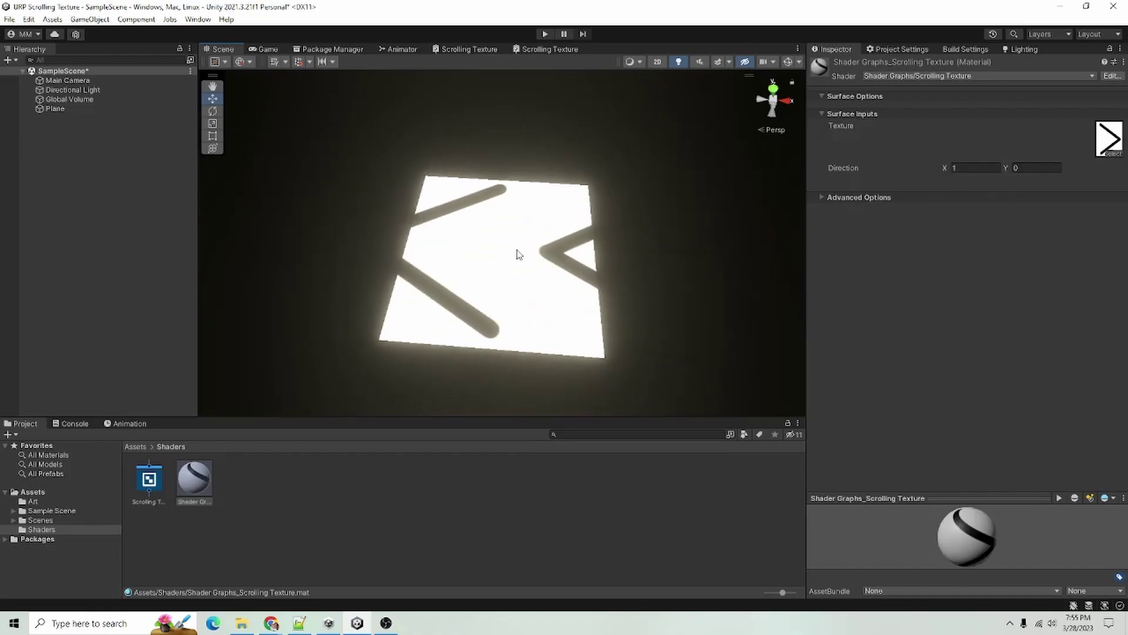
# Change Direction X to -1 to reverse the scroll
pyautogui.click(975, 168)
pyautogui.write('-1')
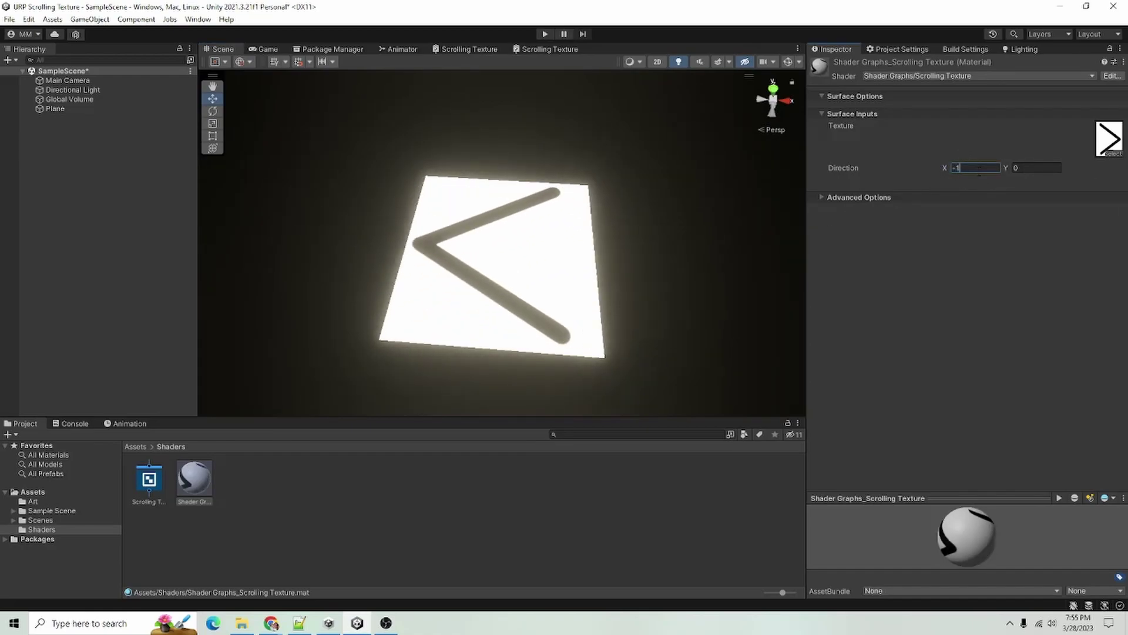
pyautogui.press('Return')
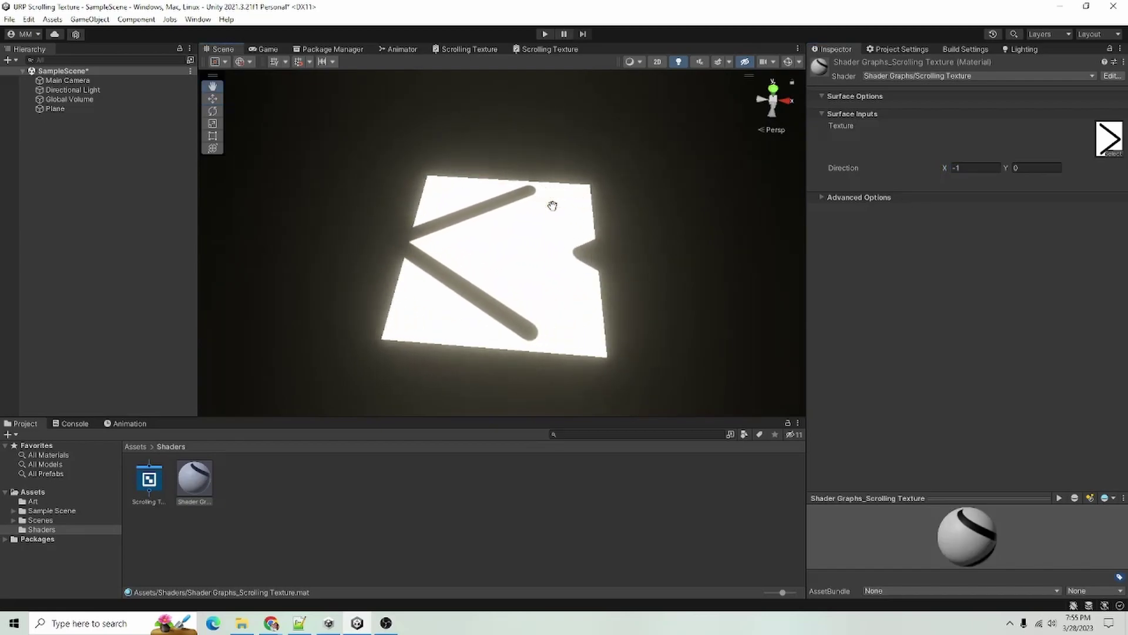
pyautogui.moveTo(551, 204)
pyautogui.mouseDown()
pyautogui.moveTo(518, 174)
pyautogui.moveTo(563, 199)
pyautogui.mouseUp()
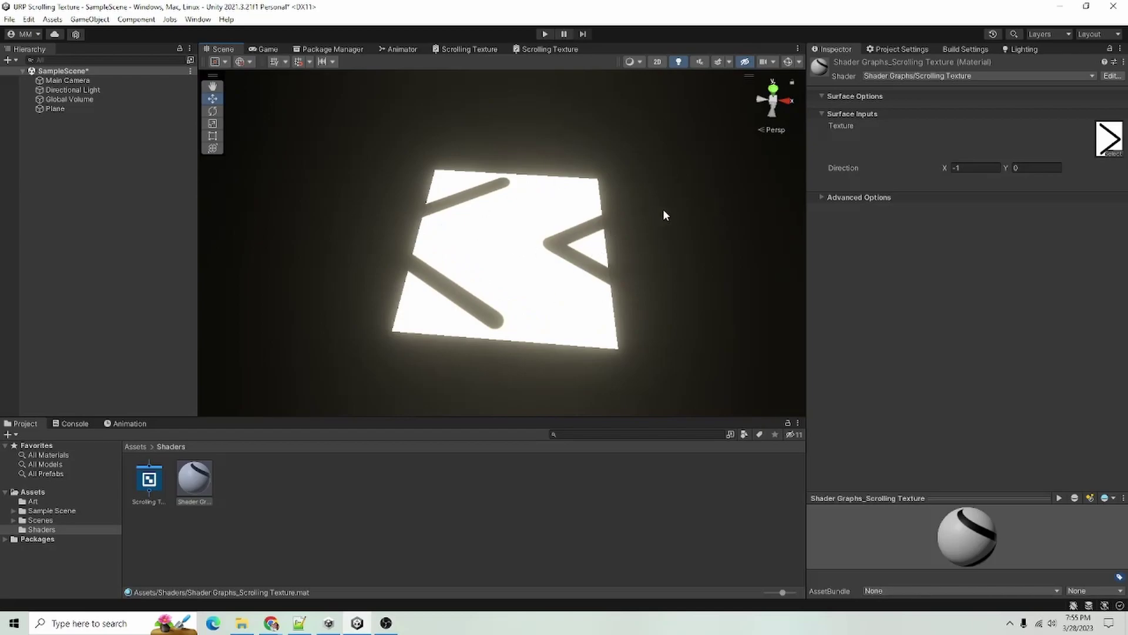
pyautogui.moveTo(665, 201); pyautogui.dragTo(637, 181, button='middle')
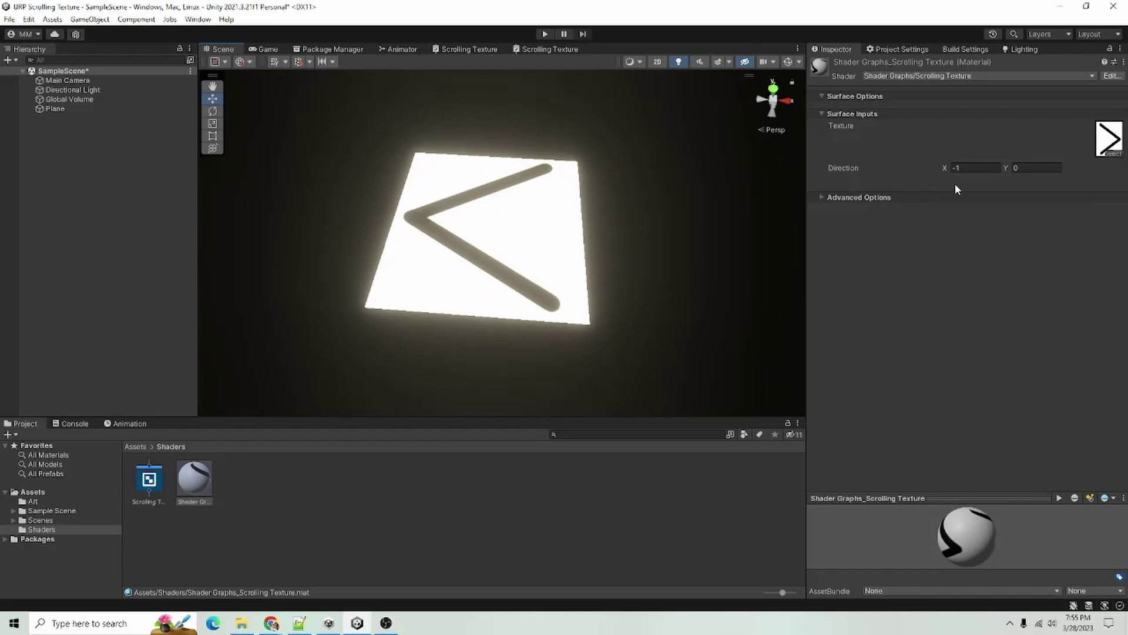
# Try a Direction X of -5
pyautogui.click(983, 167)
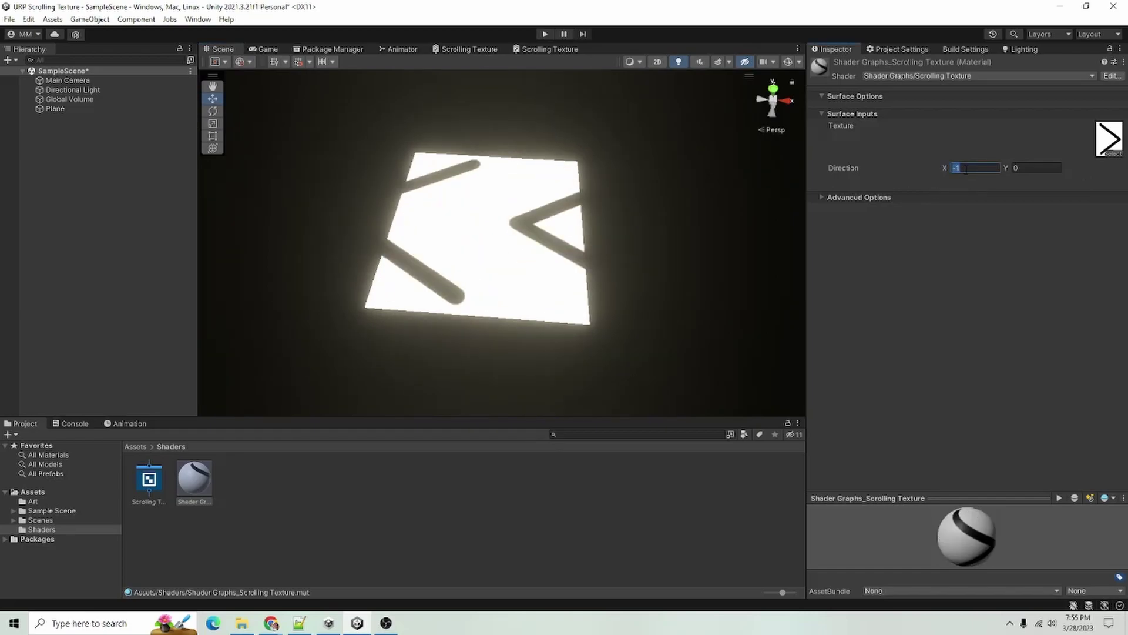
pyautogui.write('-5')
pyautogui.middleClick(684, 249)
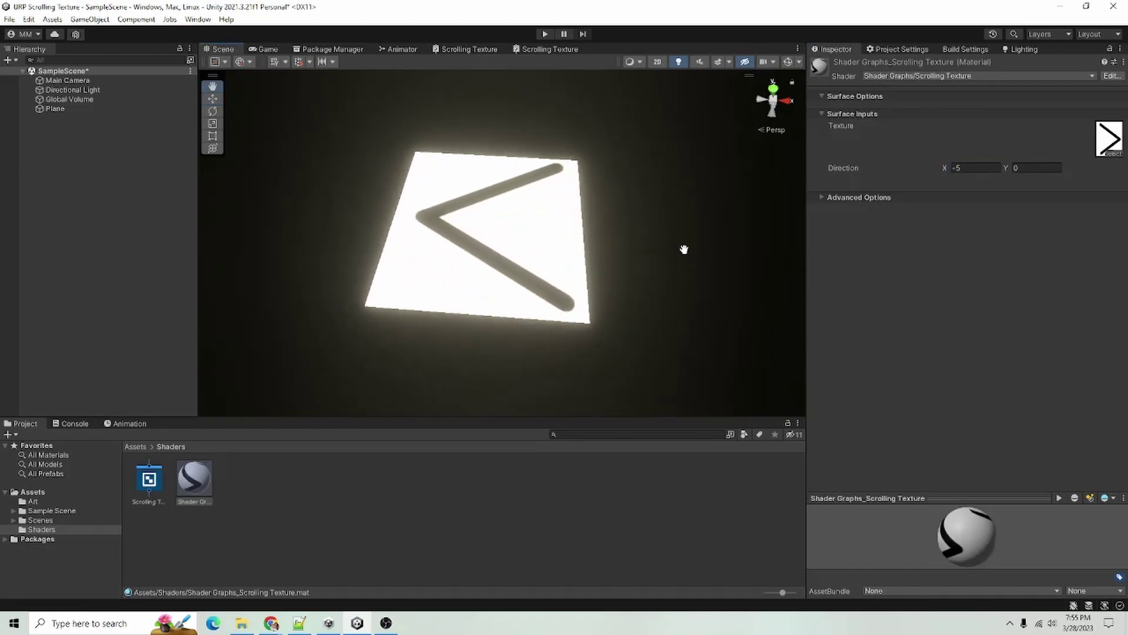
# Set Direction X to -0.01 so the arrow scrolls slowly sideways
pyautogui.click(980, 167)
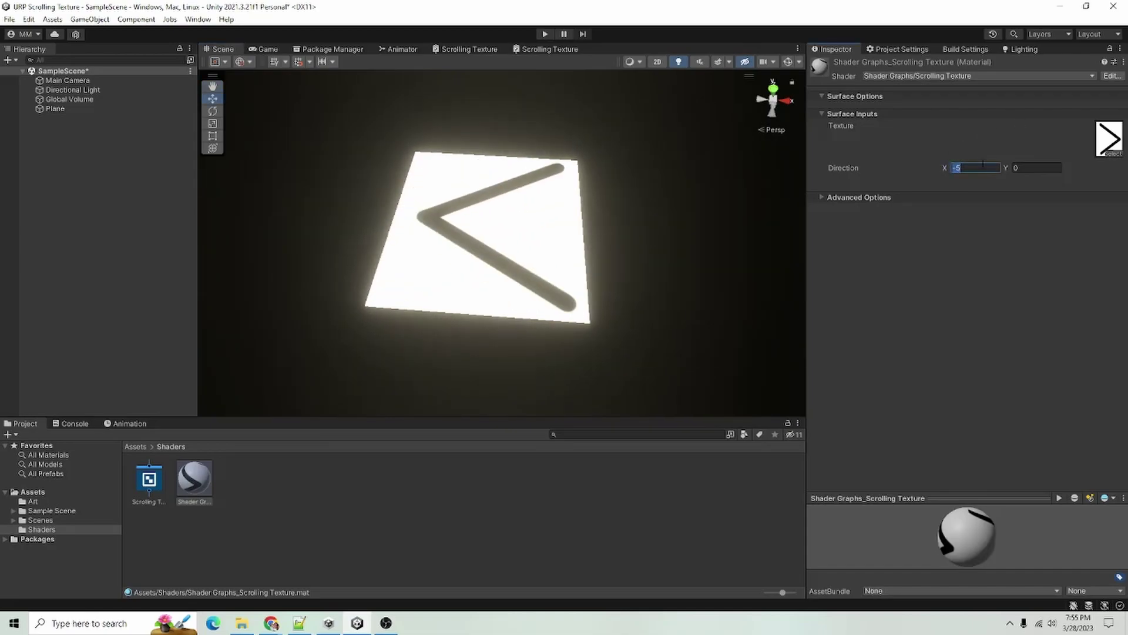
pyautogui.press('BackSpace')
pyautogui.write('.01')
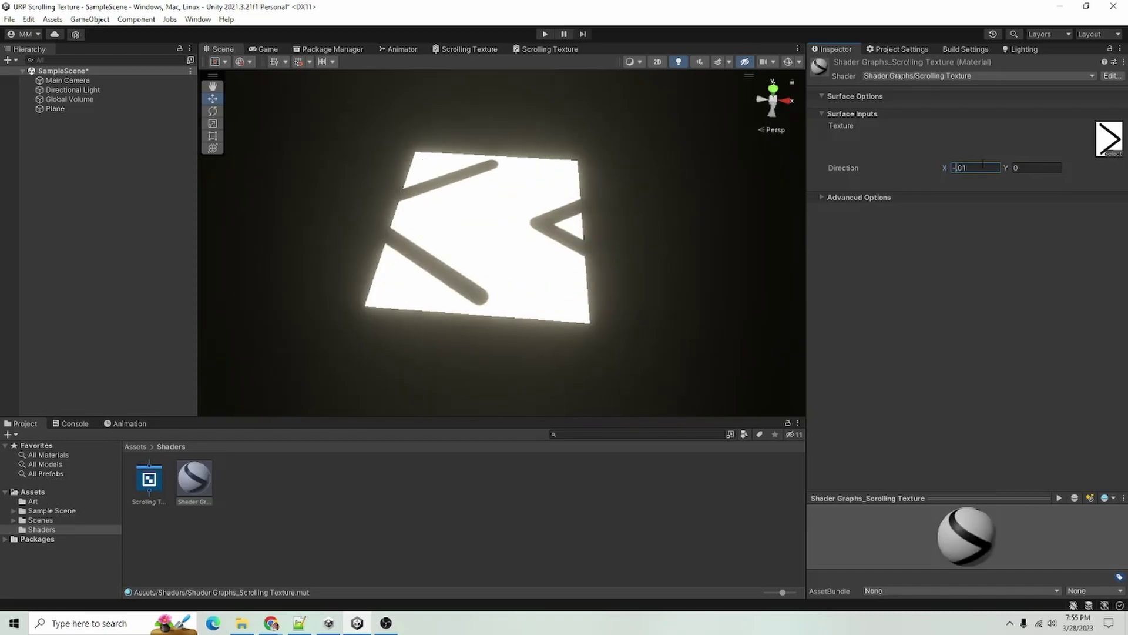
pyautogui.middleClick(704, 268)
pyautogui.moveTo(704, 269); pyautogui.dragTo(701, 273, button='middle')
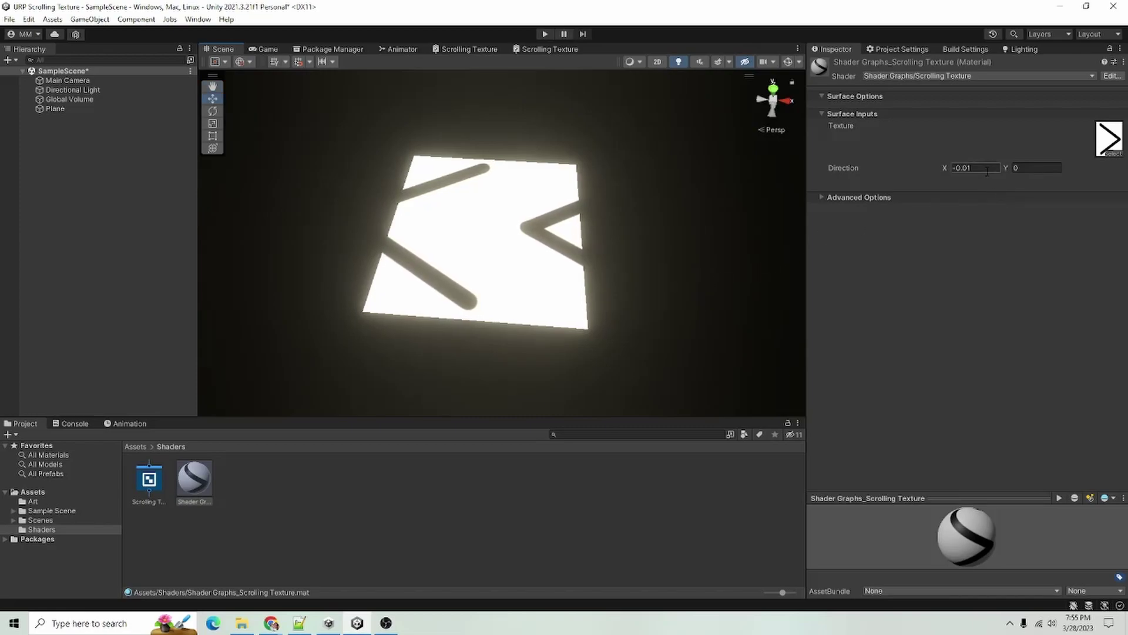
pyautogui.click(964, 167)
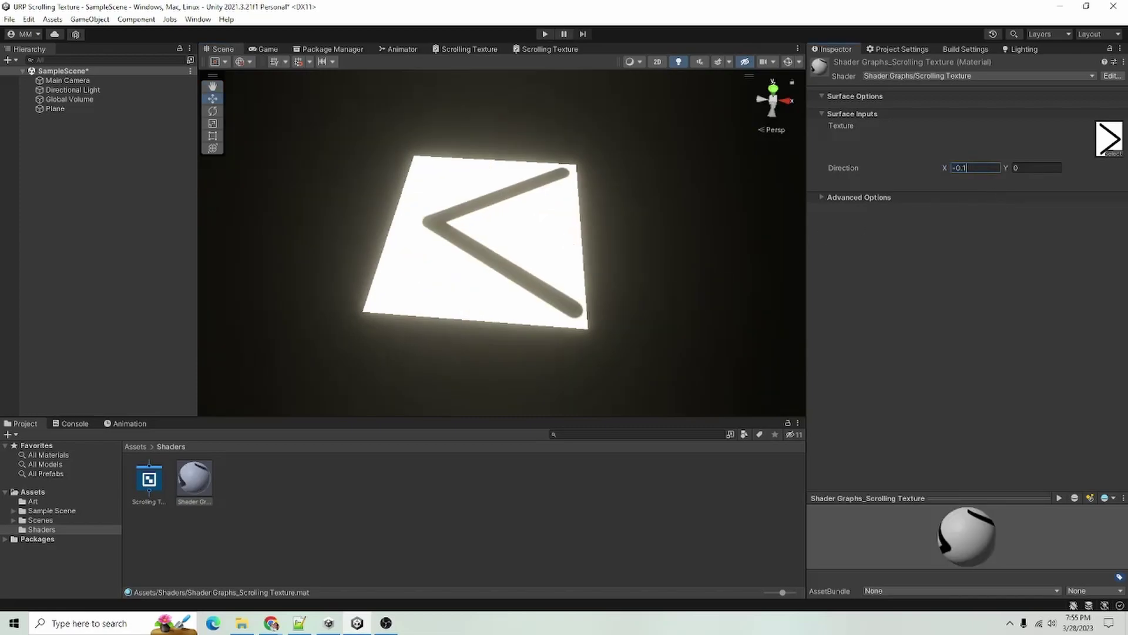
pyautogui.click(694, 260)
pyautogui.press('q')
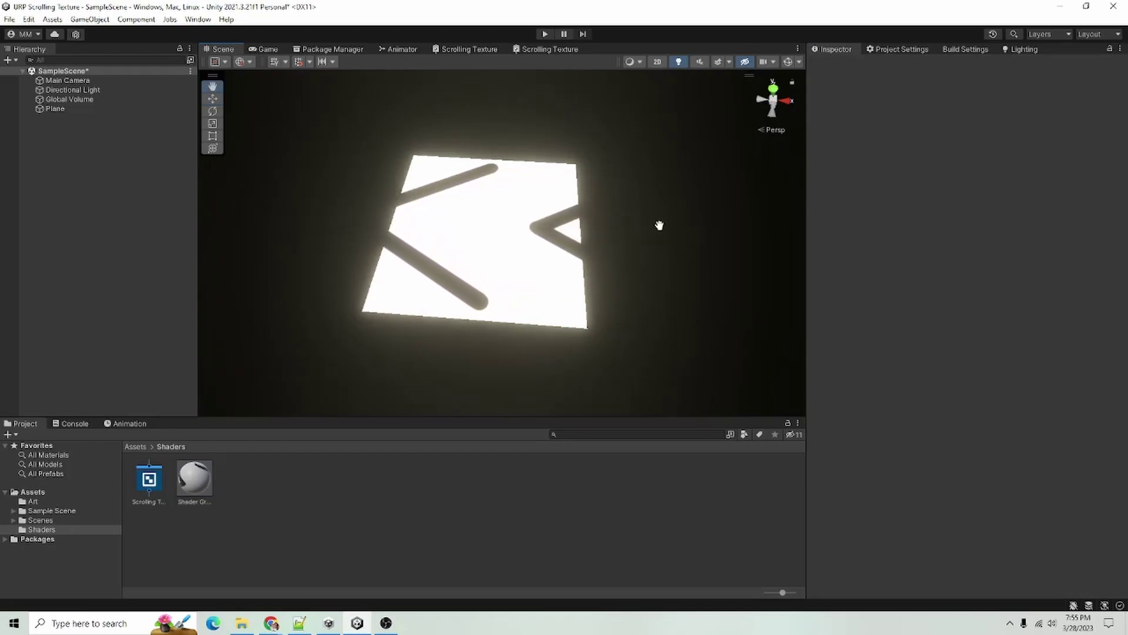
pyautogui.press('w')
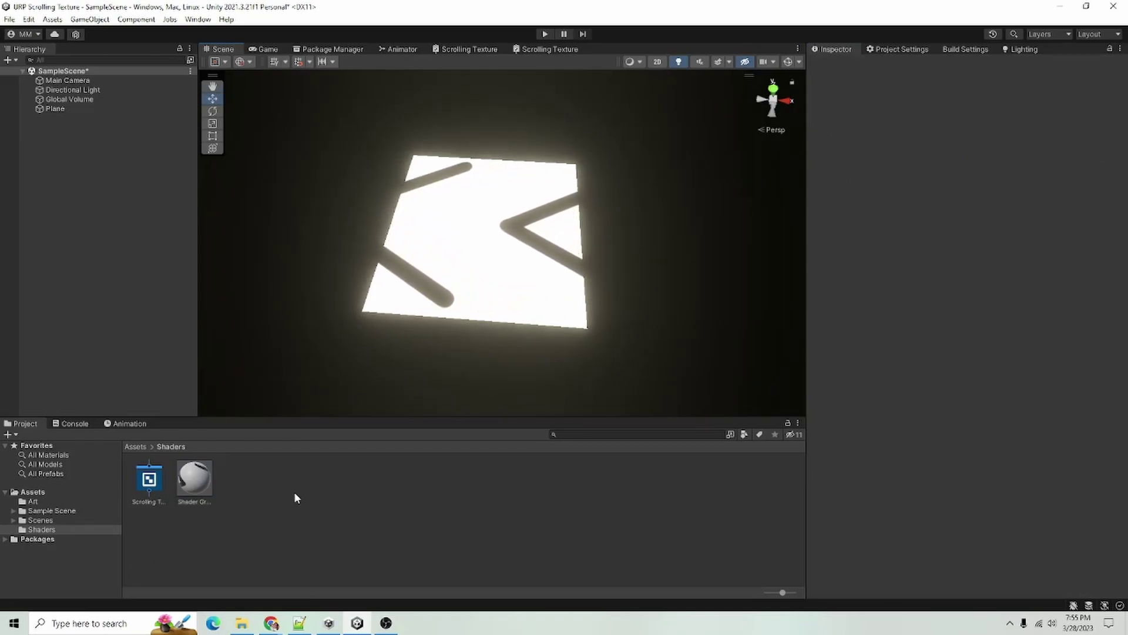
# Add a Float property named Rotation to the Scrolling Texture graph
pyautogui.click(544, 49)
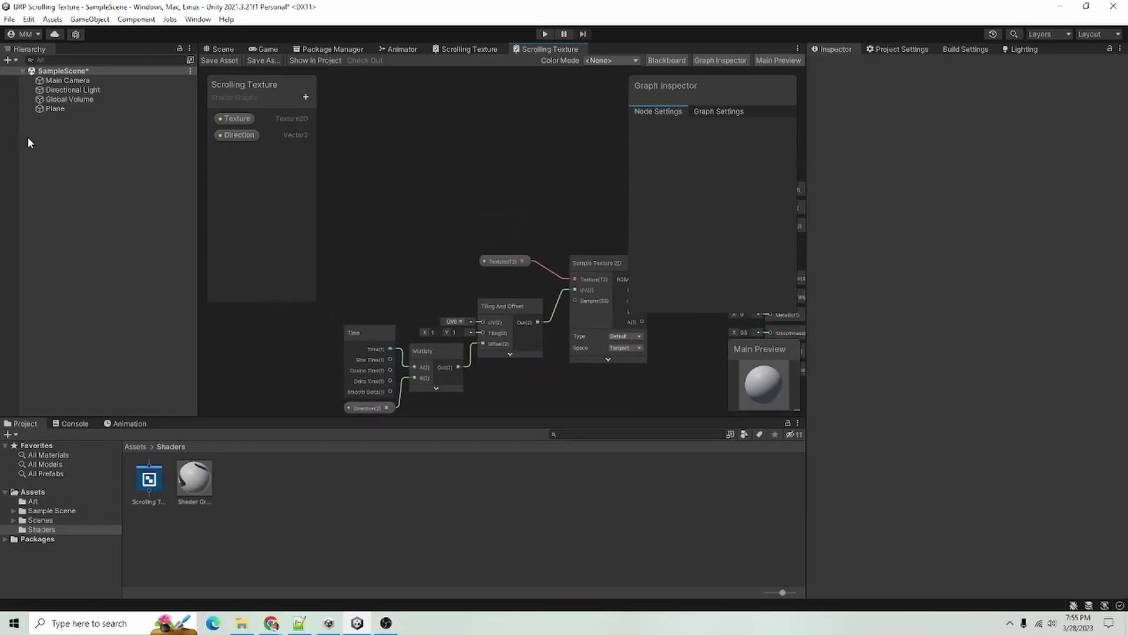
pyautogui.scroll(-1, 421, 246)
pyautogui.moveTo(420, 245); pyautogui.dragTo(408, 199, button='middle')
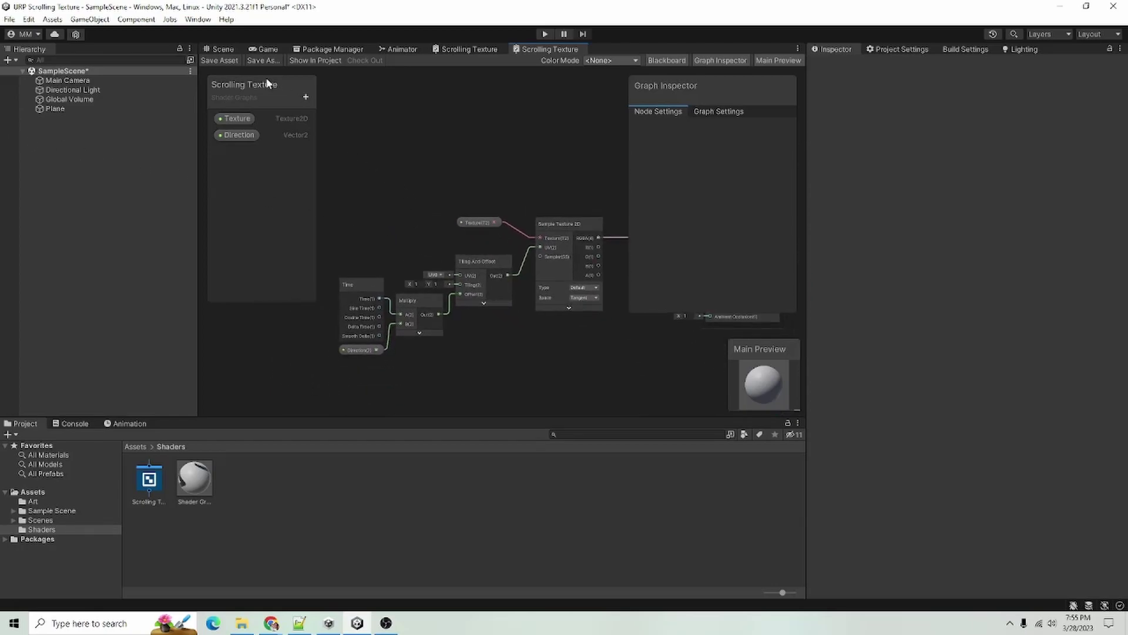
pyautogui.click(306, 96)
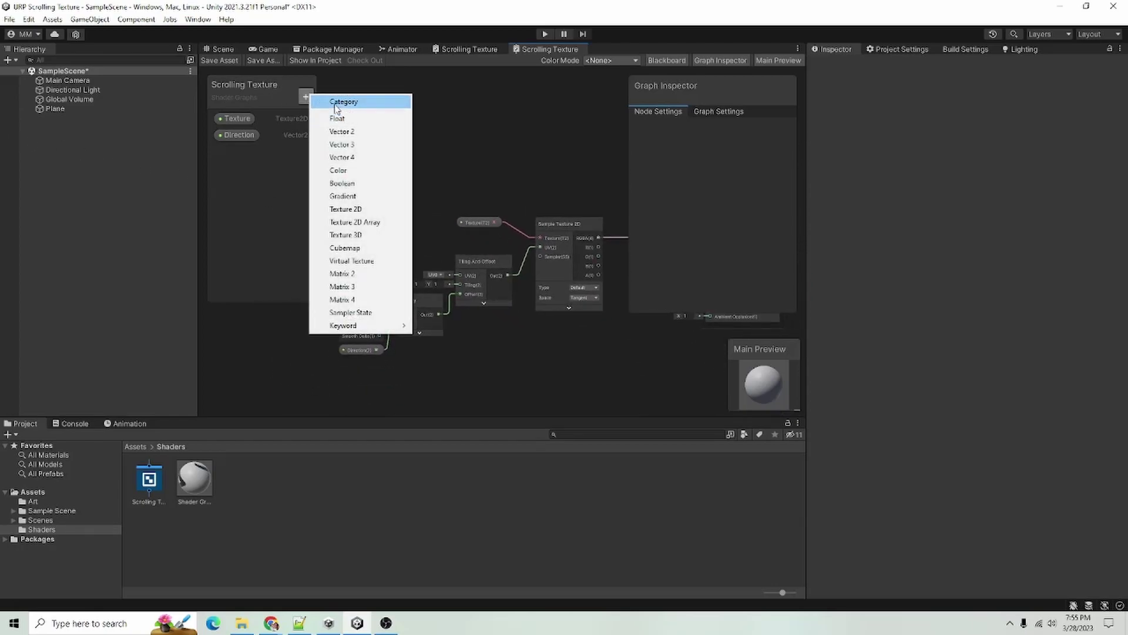
pyautogui.click(337, 118)
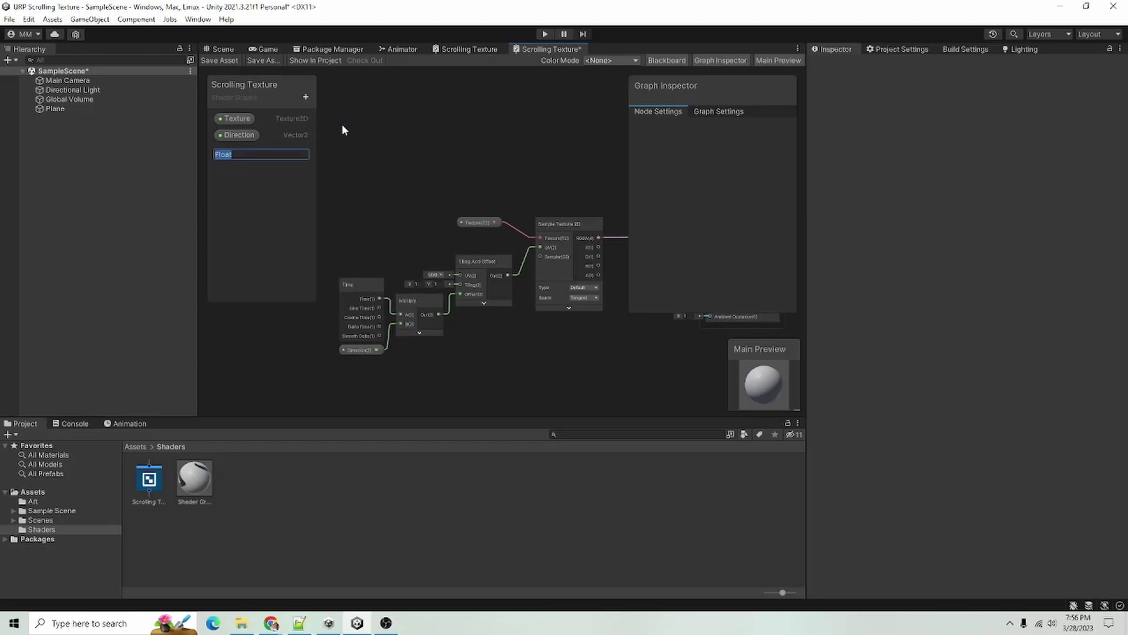
pyautogui.write('Rotation')
pyautogui.press('Return')
# Make Rotation a slider ranging from 0 to 360
pyautogui.click(238, 152)
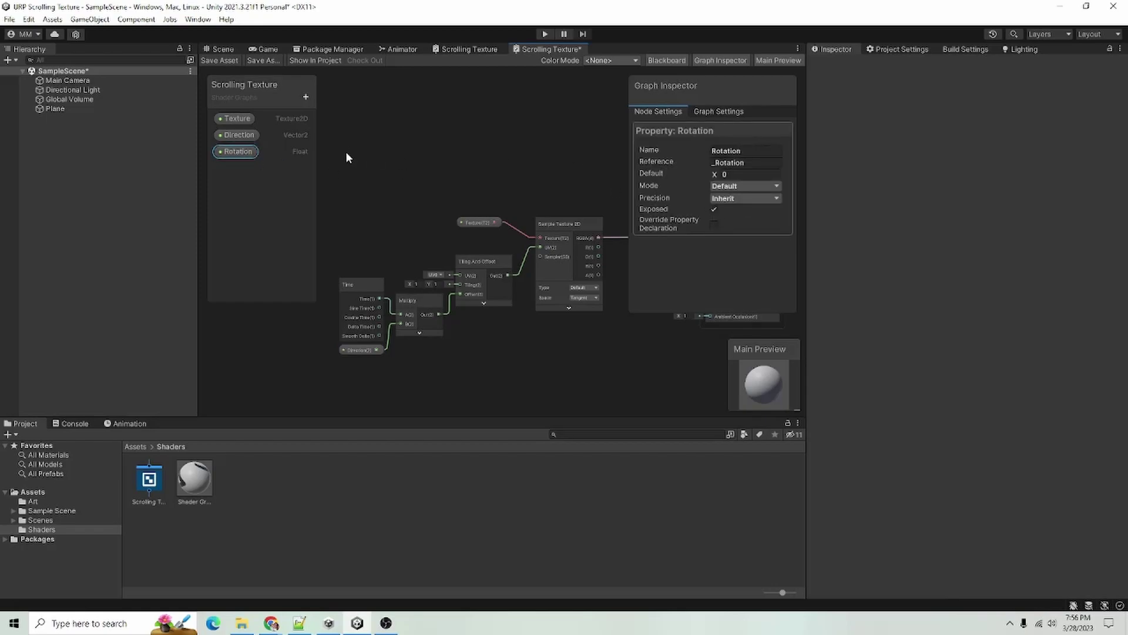
pyautogui.click(747, 174)
pyautogui.click(746, 185)
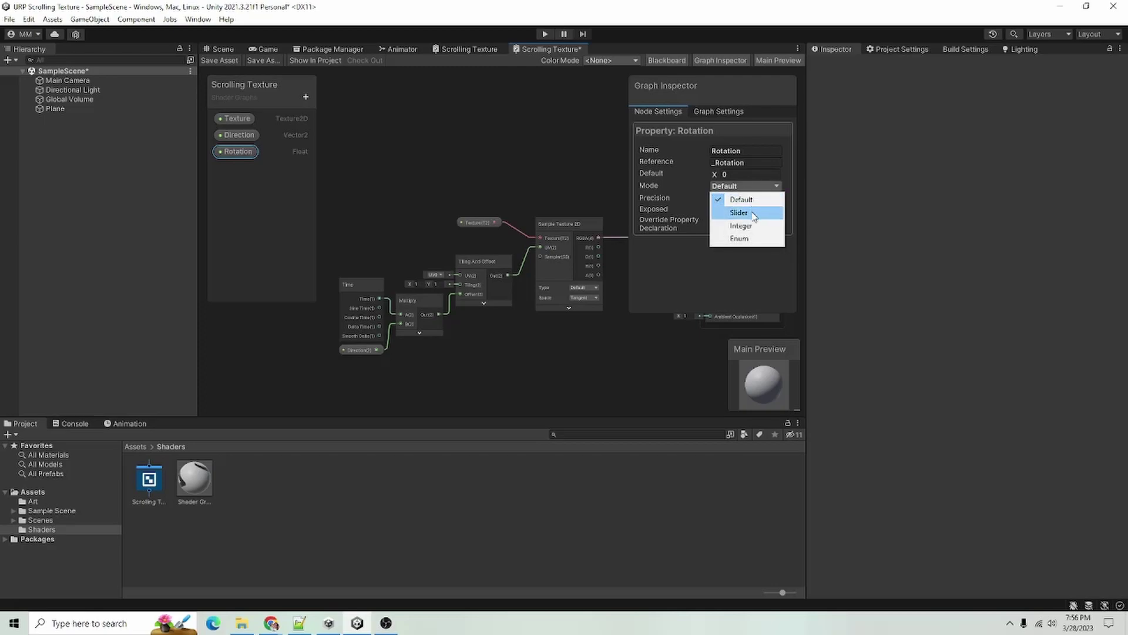
pyautogui.click(754, 214)
pyautogui.click(755, 189)
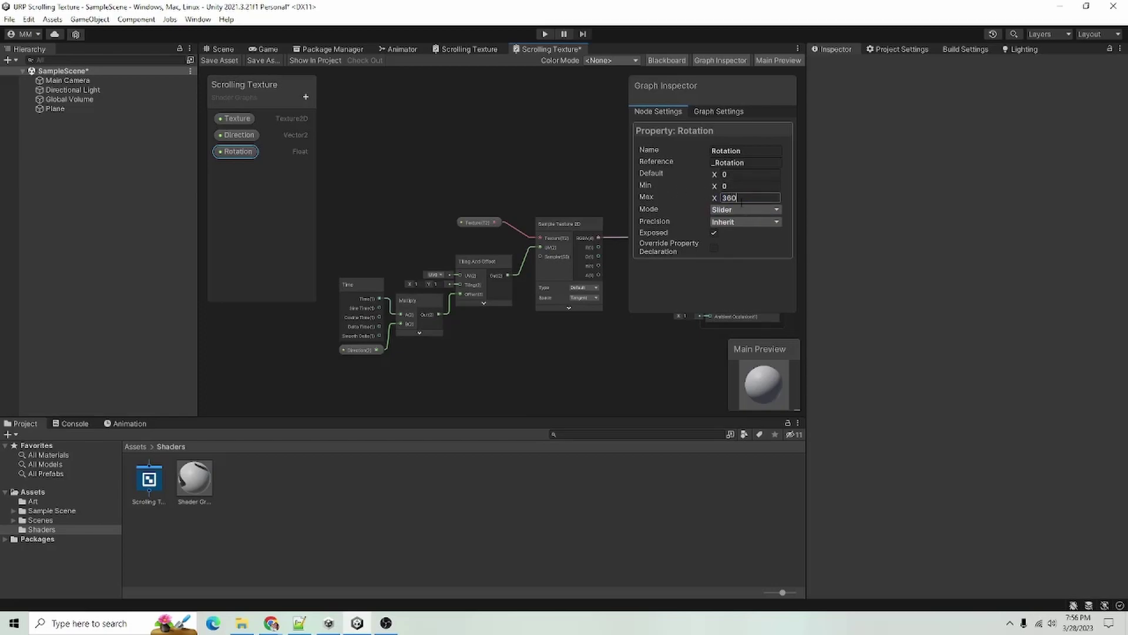
pyautogui.press('Return')
# Place the Rotation property and connect it to a new Rotate node
pyautogui.moveTo(242, 150); pyautogui.dragTo(392, 172)
pyautogui.write('Ro')
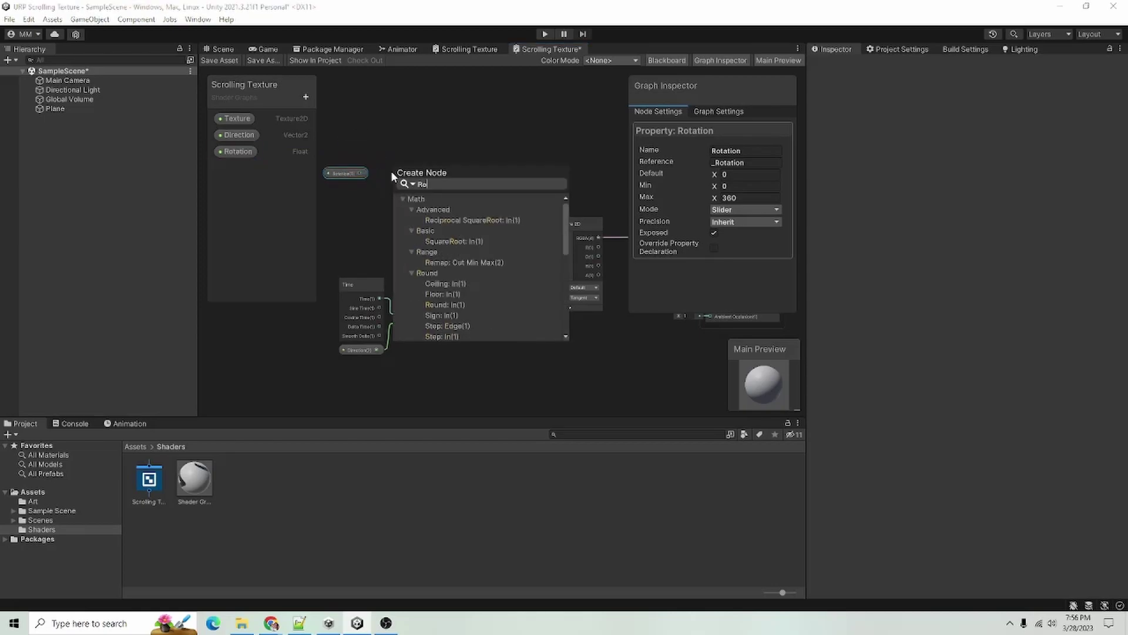
pyautogui.write('tat')
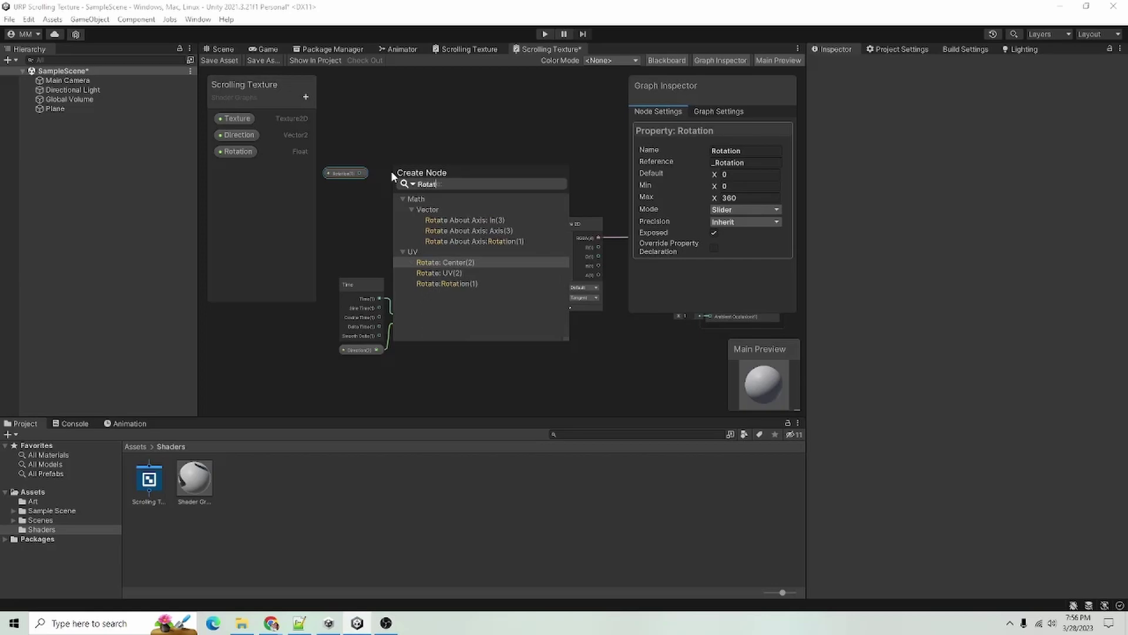
pyautogui.press('Down')
pyautogui.press('Down')
pyautogui.press('Return')
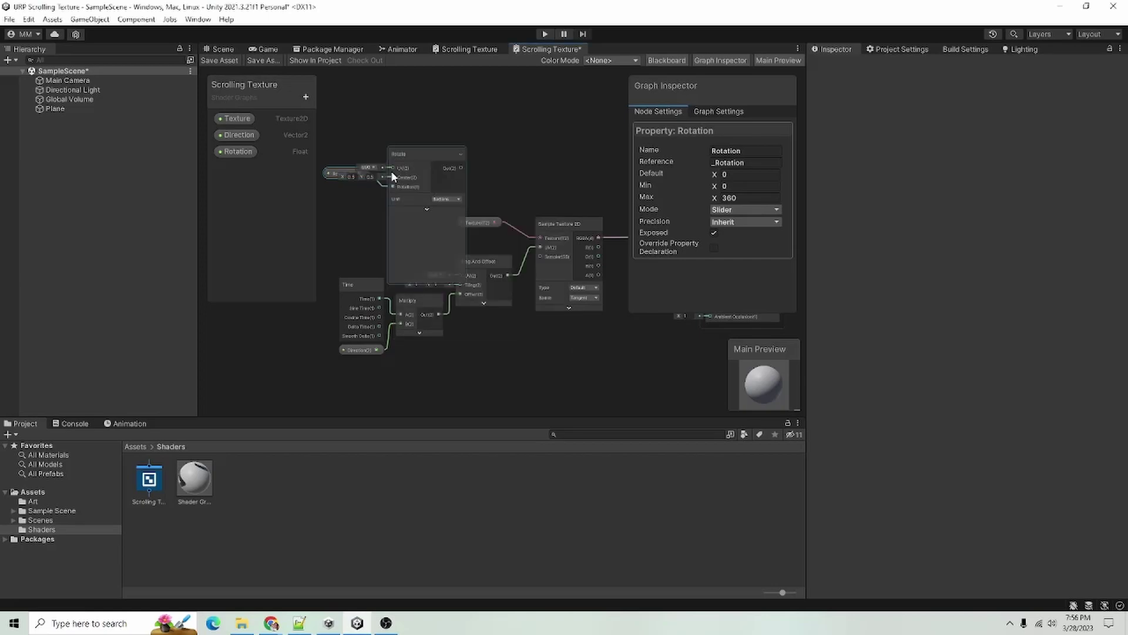
pyautogui.click(427, 211)
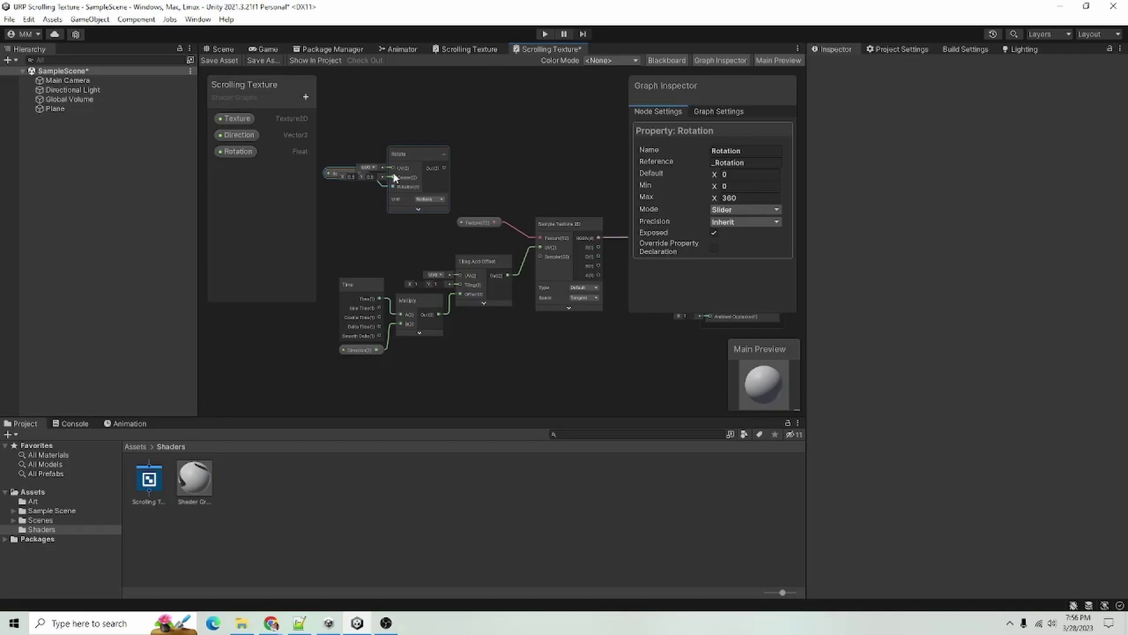
pyautogui.click(420, 151)
pyautogui.moveTo(420, 151); pyautogui.dragTo(409, 139)
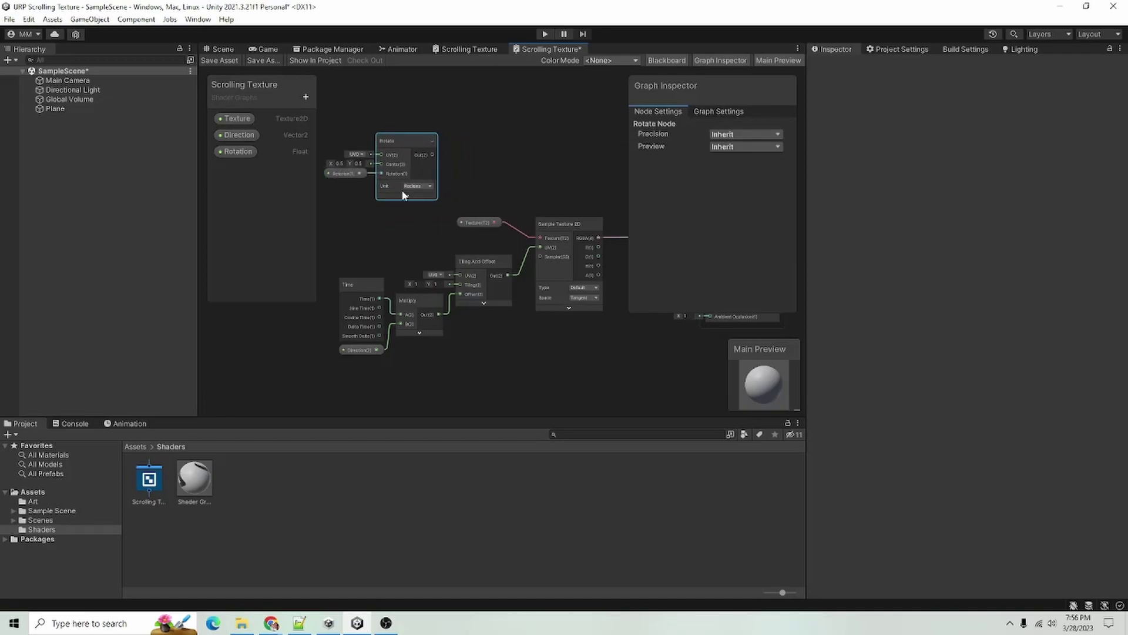
# Set the Rotate node's unit to Degrees
pyautogui.doubleClick(562, 47)
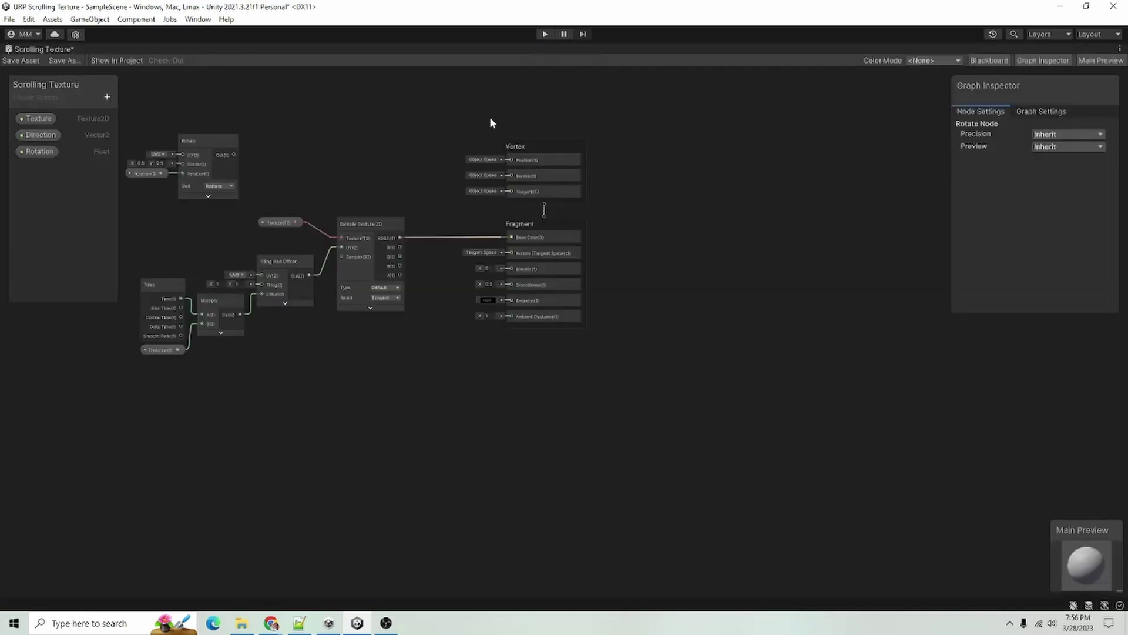
pyautogui.scroll(5, 467, 136)
pyautogui.moveTo(400, 272); pyautogui.dragTo(586, 318, button='middle')
pyautogui.click(476, 259)
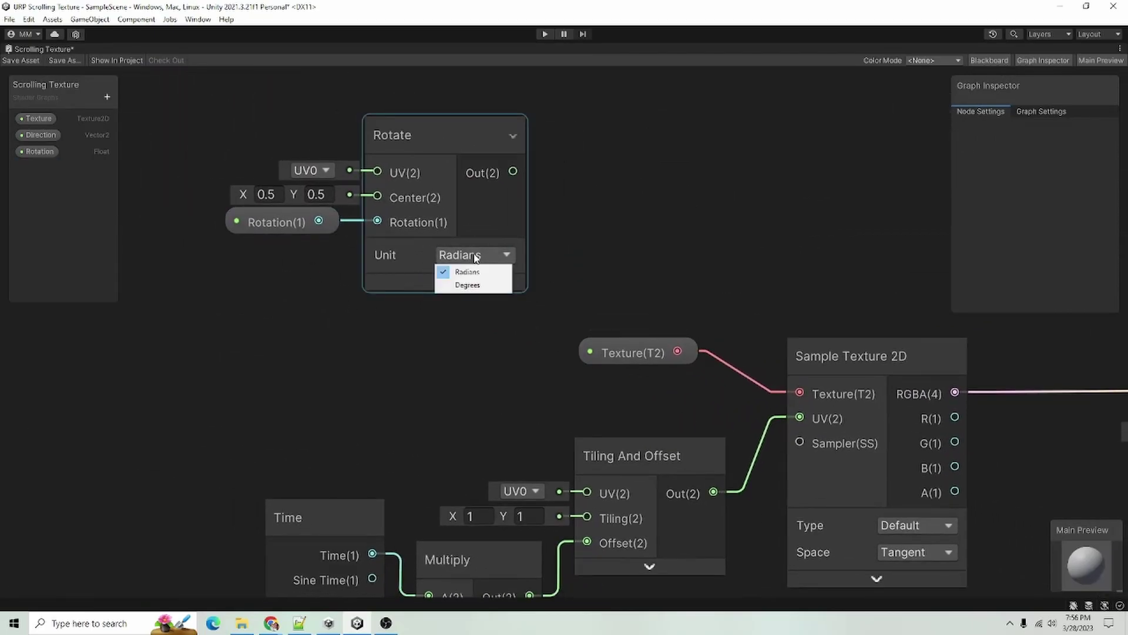
pyautogui.click(468, 285)
# Move the Rotate and Rotation nodes left and wire Rotate Out into Tiling And Offset UV
pyautogui.moveTo(500, 328); pyautogui.dragTo(228, 129)
pyautogui.moveTo(435, 133); pyautogui.dragTo(317, 170)
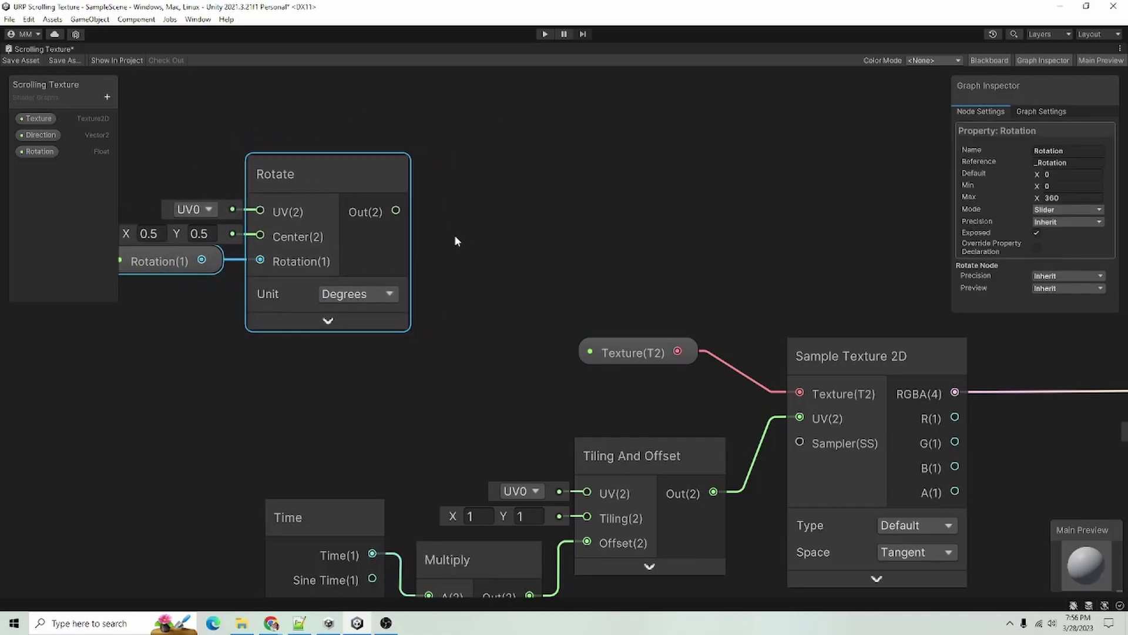
pyautogui.moveTo(395, 210); pyautogui.dragTo(598, 499)
pyautogui.scroll(1, 598, 499)
pyautogui.moveTo(446, 388); pyautogui.dragTo(494, 347, button='middle')
pyautogui.scroll(-2, 376, 202)
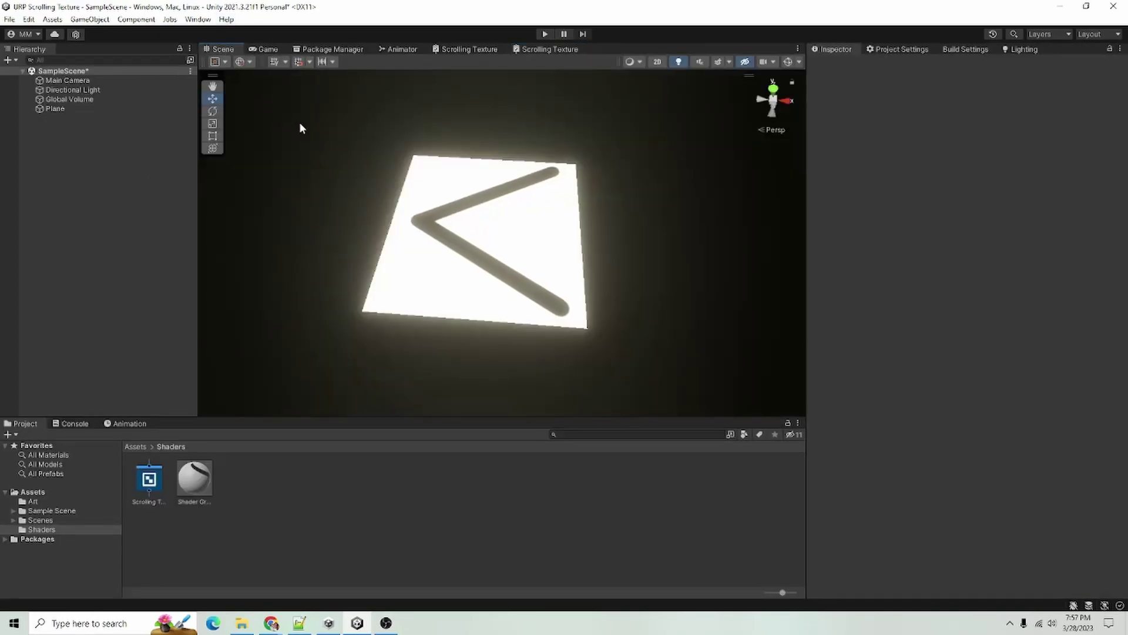
# Select the Scrolling Texture material and set Direction X to -1
pyautogui.click(194, 479)
pyautogui.click(975, 168)
pyautogui.write('-1')
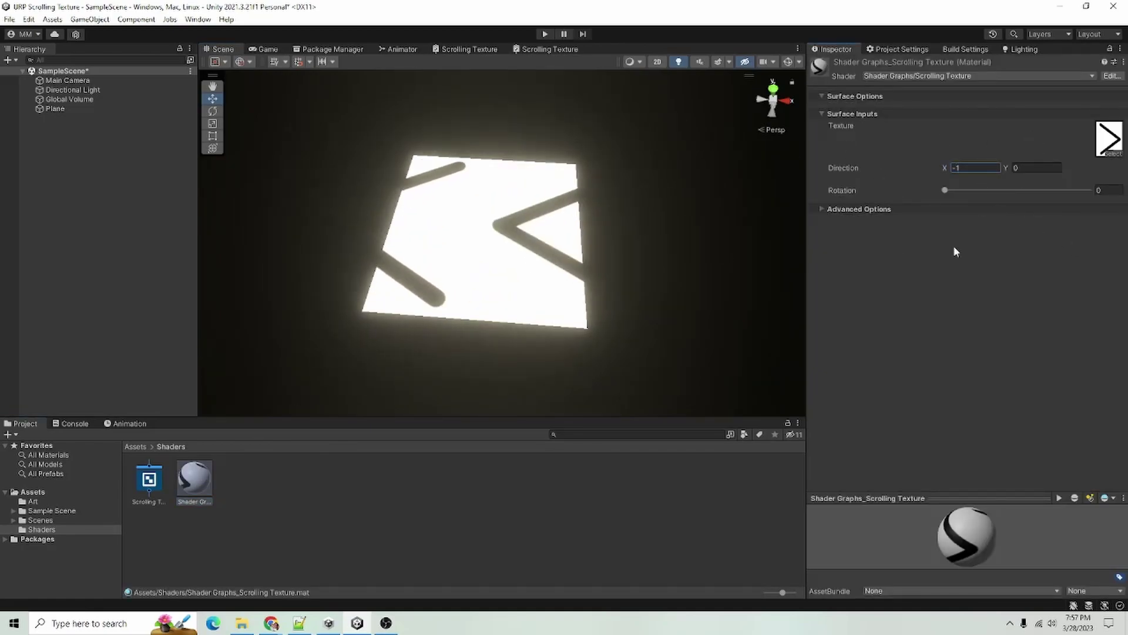
pyautogui.moveTo(654, 244); pyautogui.dragTo(663, 277, button='middle')
# Sweep Rotation through 109, 202 and 297 up to 360, turning the arrow
pyautogui.moveTo(944, 190); pyautogui.dragTo(1026, 191)
pyautogui.moveTo(670, 327); pyautogui.dragTo(683, 312, button='middle')
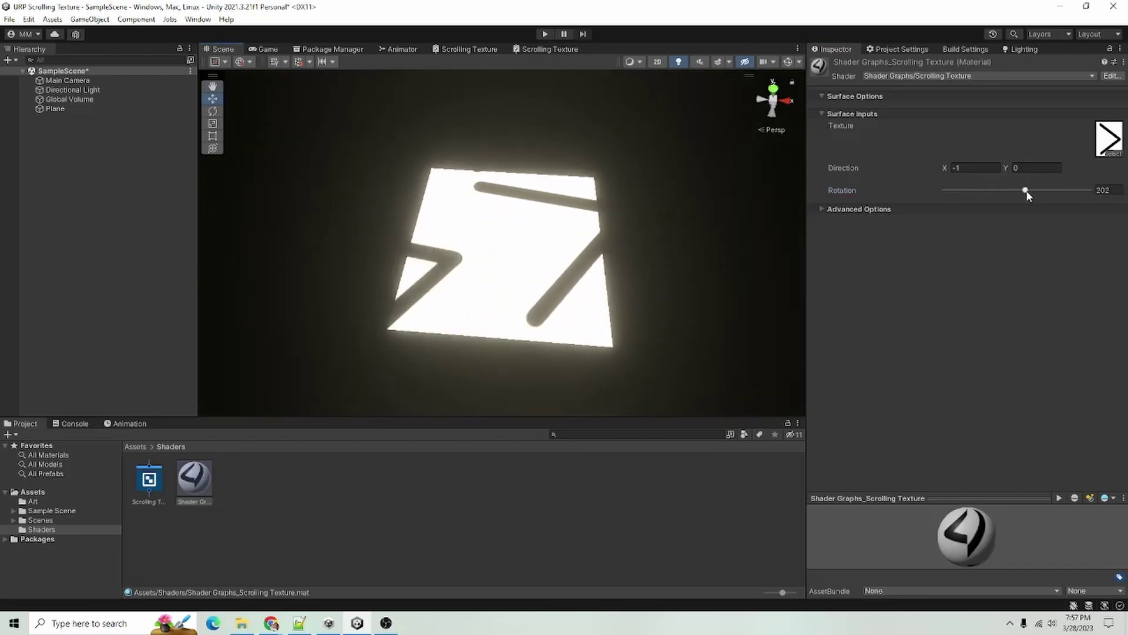
pyautogui.moveTo(1025, 190); pyautogui.dragTo(1064, 194)
pyautogui.moveTo(655, 272); pyautogui.dragTo(660, 270, button='middle')
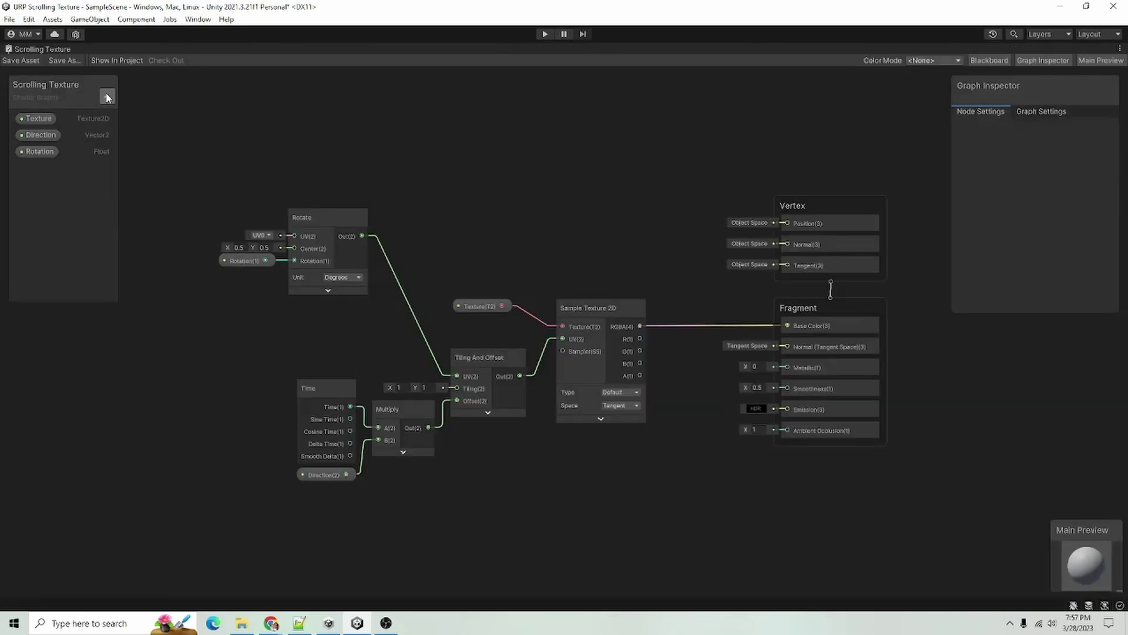
pyautogui.click(108, 98)
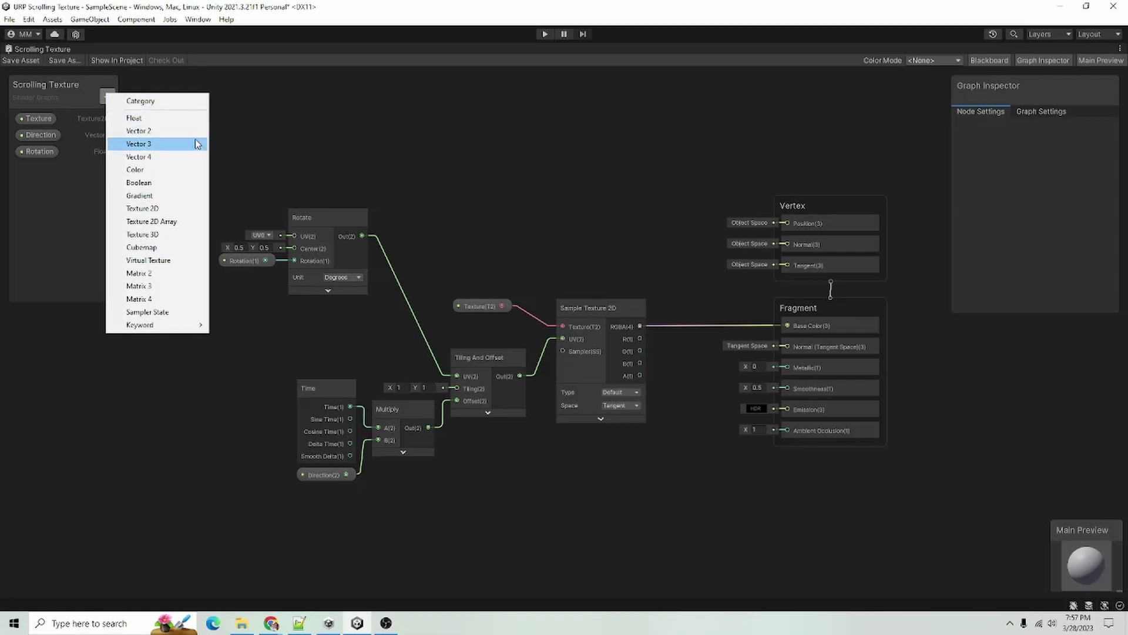
# Add a Float property named Scale and connect it to Tiling And Offset's Tiling input
pyautogui.click(144, 119)
pyautogui.press('BackSpace')
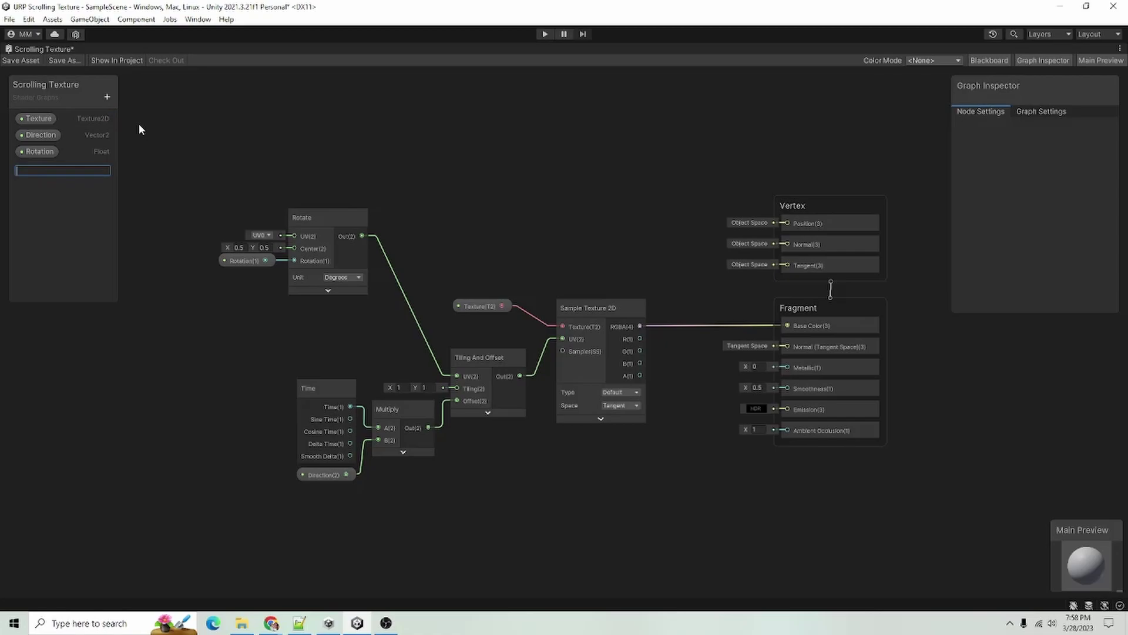
pyautogui.write('Scale')
pyautogui.press('Return')
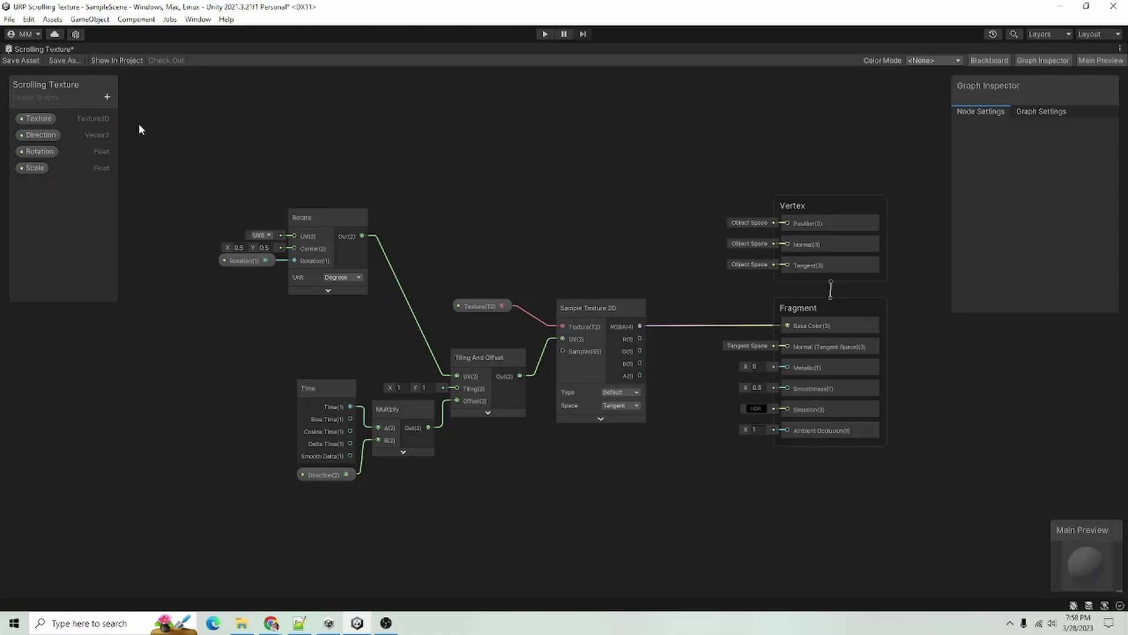
pyautogui.moveTo(42, 167); pyautogui.dragTo(458, 388)
pyautogui.moveTo(342, 344); pyautogui.dragTo(383, 369)
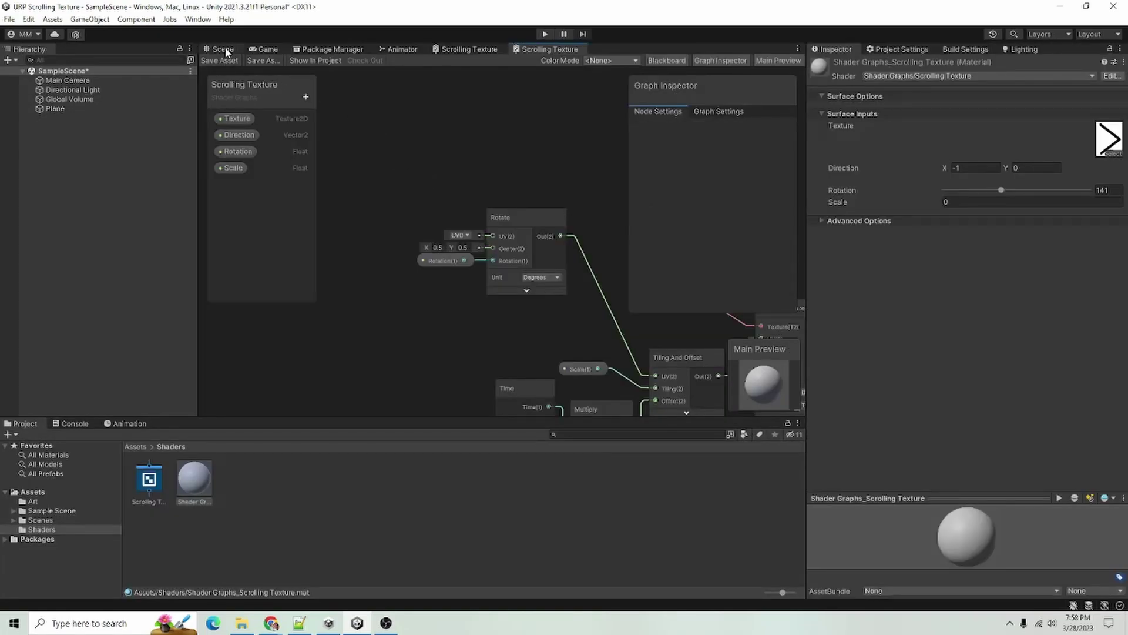
# Check the material's new Scale field, give Scale a default of 1, and save the graph
pyautogui.click(224, 50)
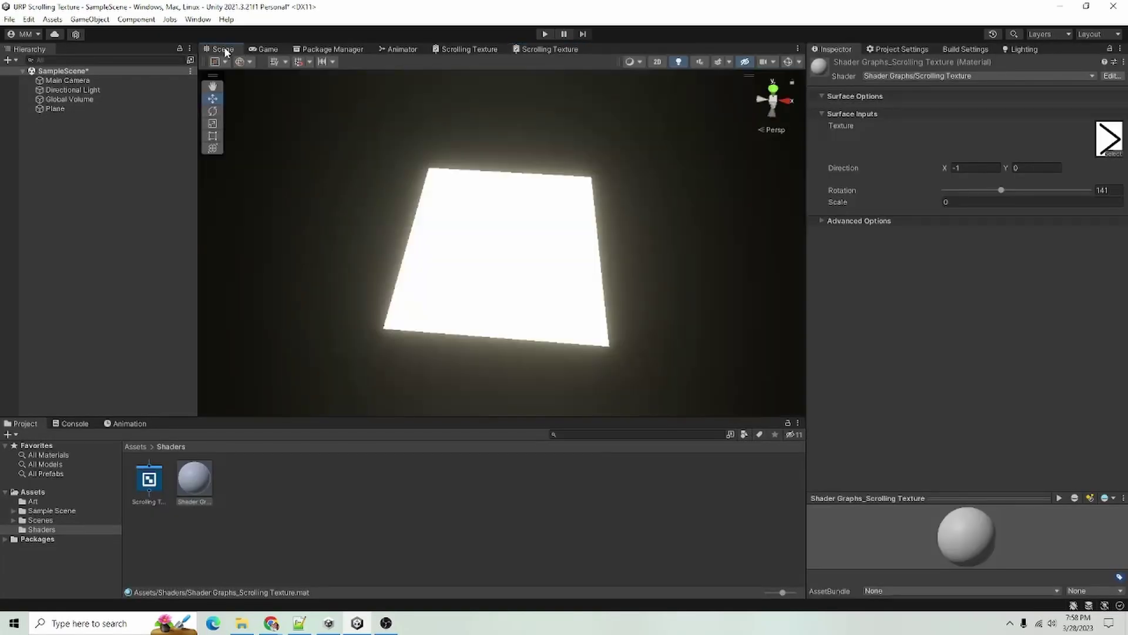
pyautogui.click(978, 203)
pyautogui.click(537, 50)
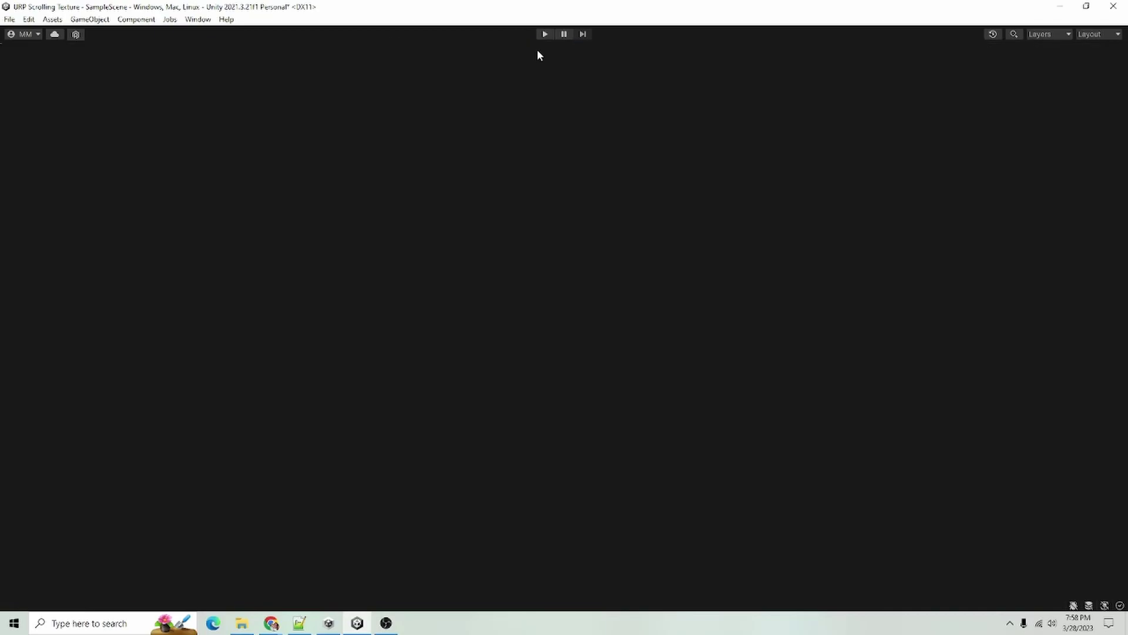
pyautogui.click(35, 168)
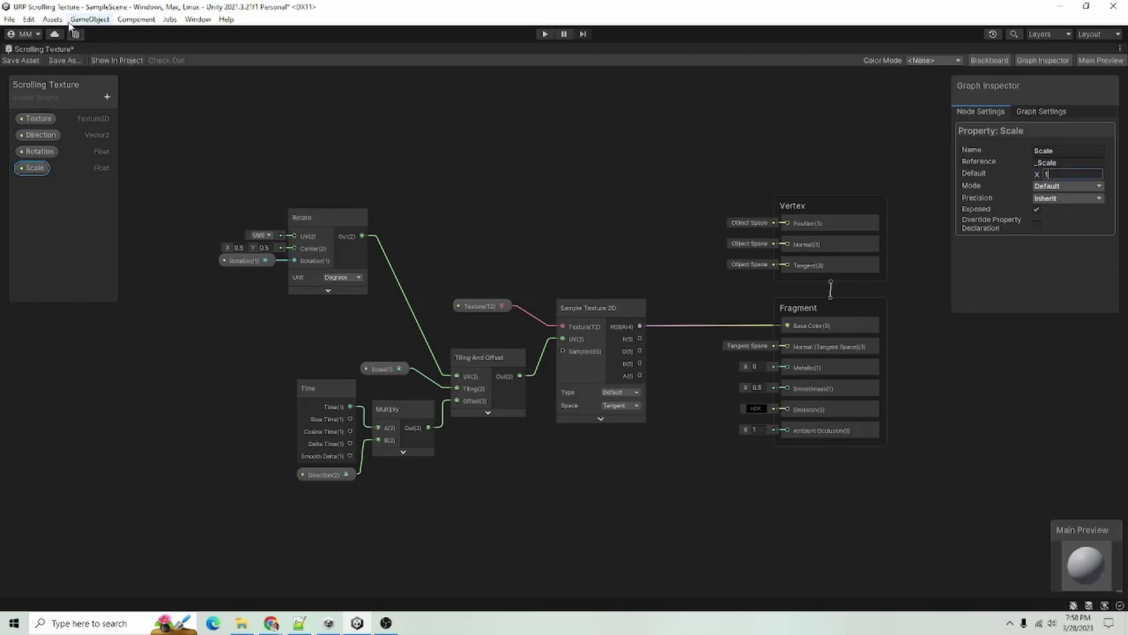
pyautogui.click(33, 59)
pyautogui.doubleClick(41, 48)
# Set Scale to 1 then about 8.43, and Rotation to 224, for a tiled chevron pattern
pyautogui.click(219, 50)
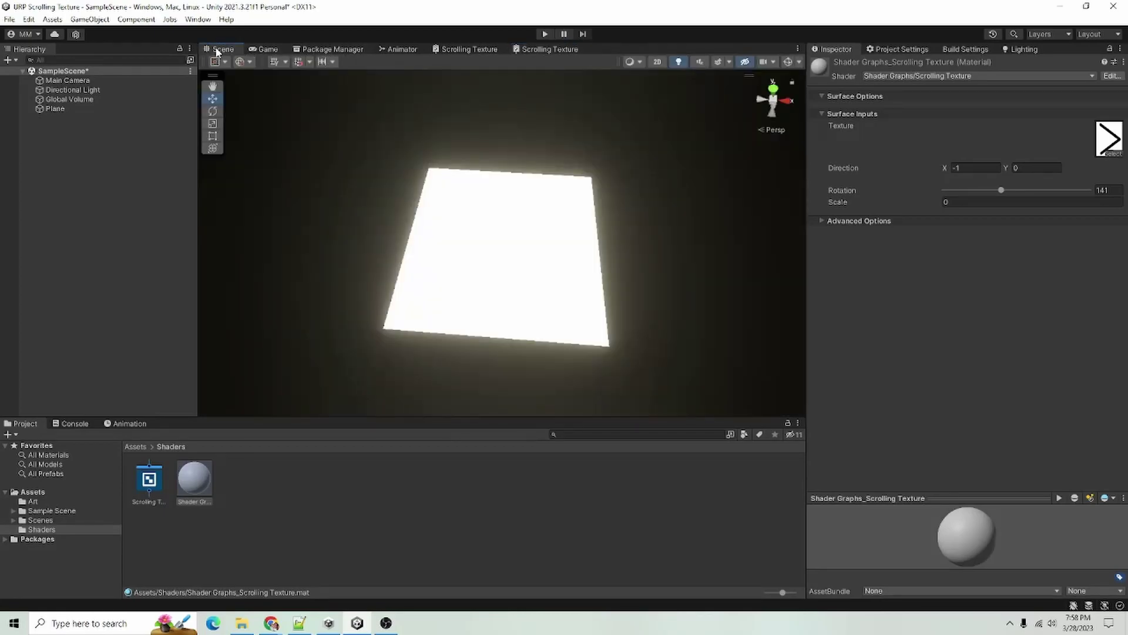
pyautogui.click(946, 202)
pyautogui.write('1')
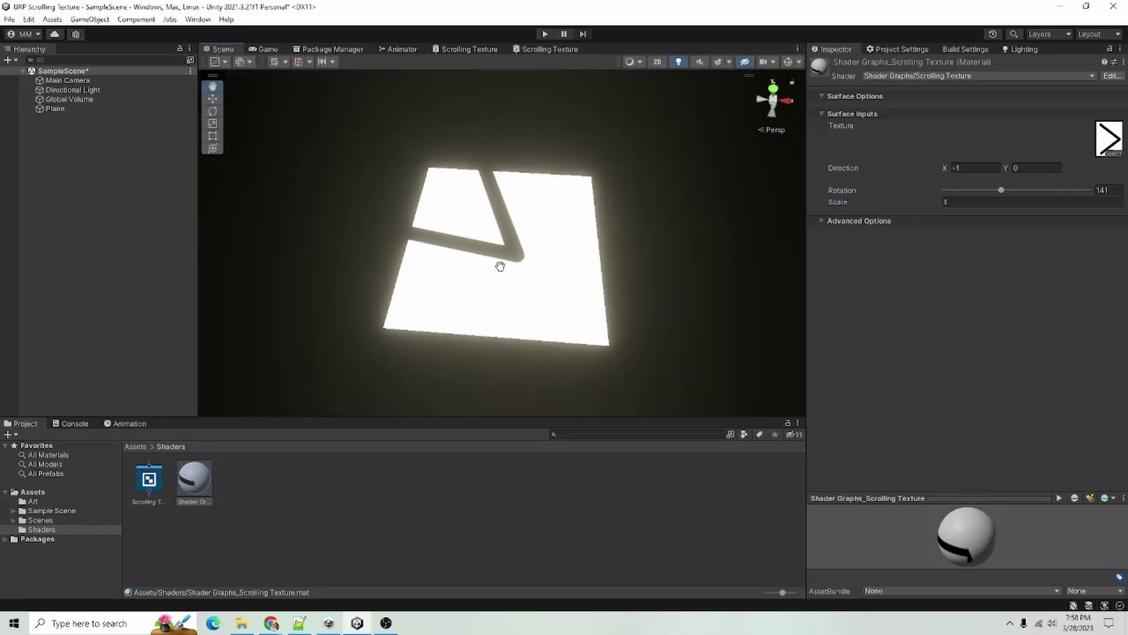
pyautogui.moveTo(500, 266); pyautogui.dragTo(486, 263)
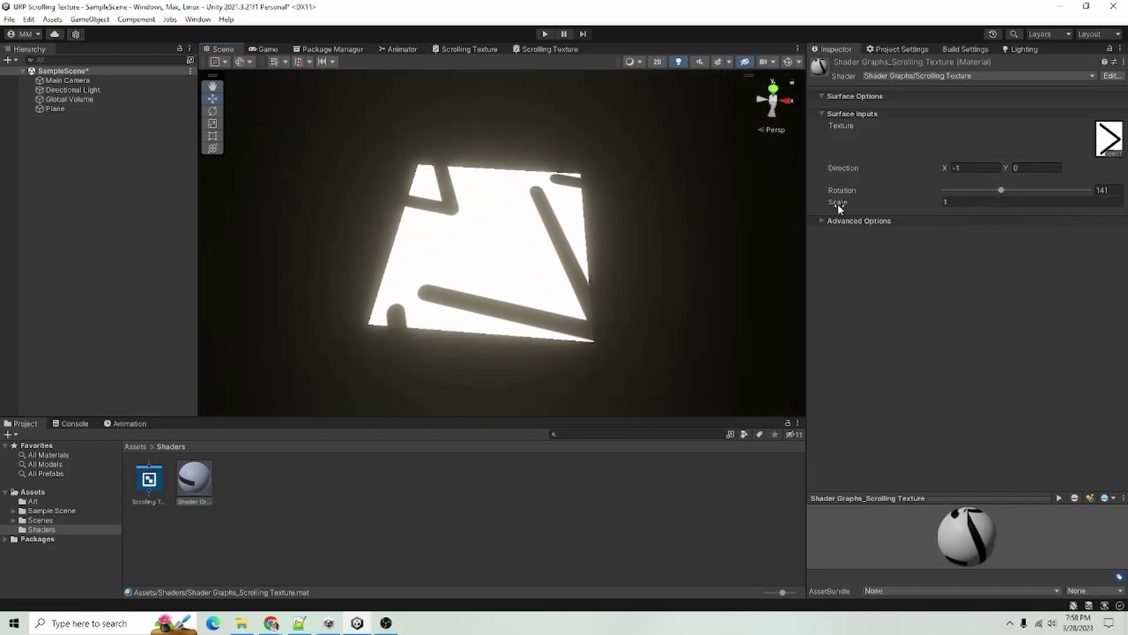
pyautogui.moveTo(837, 203); pyautogui.dragTo(993, 229)
pyautogui.moveTo(702, 314); pyautogui.dragTo(663, 325, button='middle')
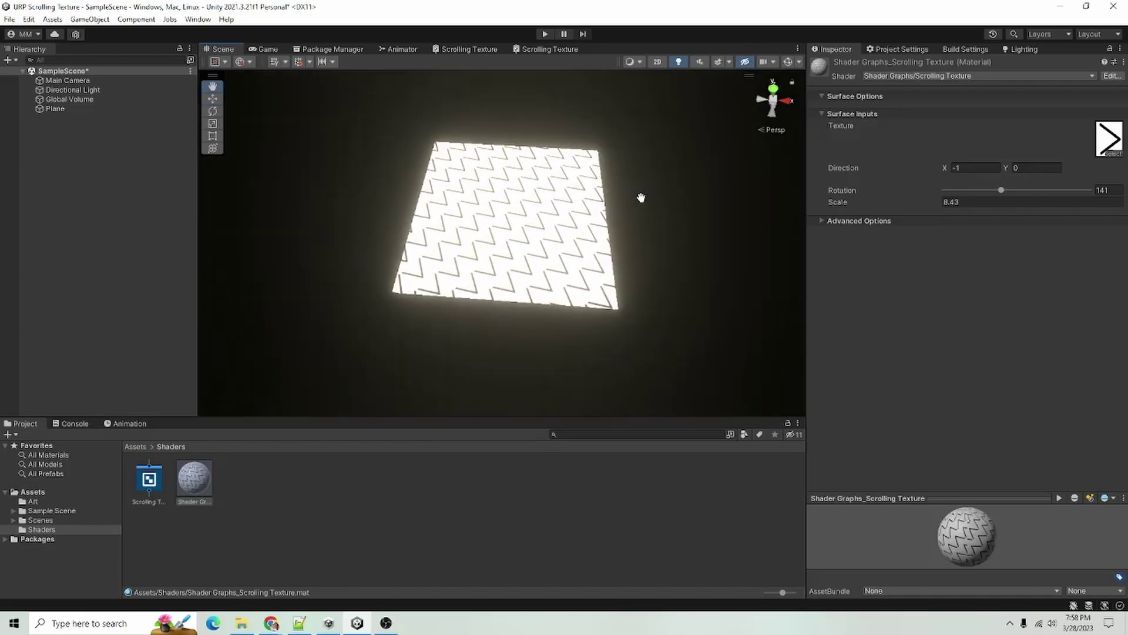
pyautogui.moveTo(640, 201); pyautogui.dragTo(616, 215, button='middle')
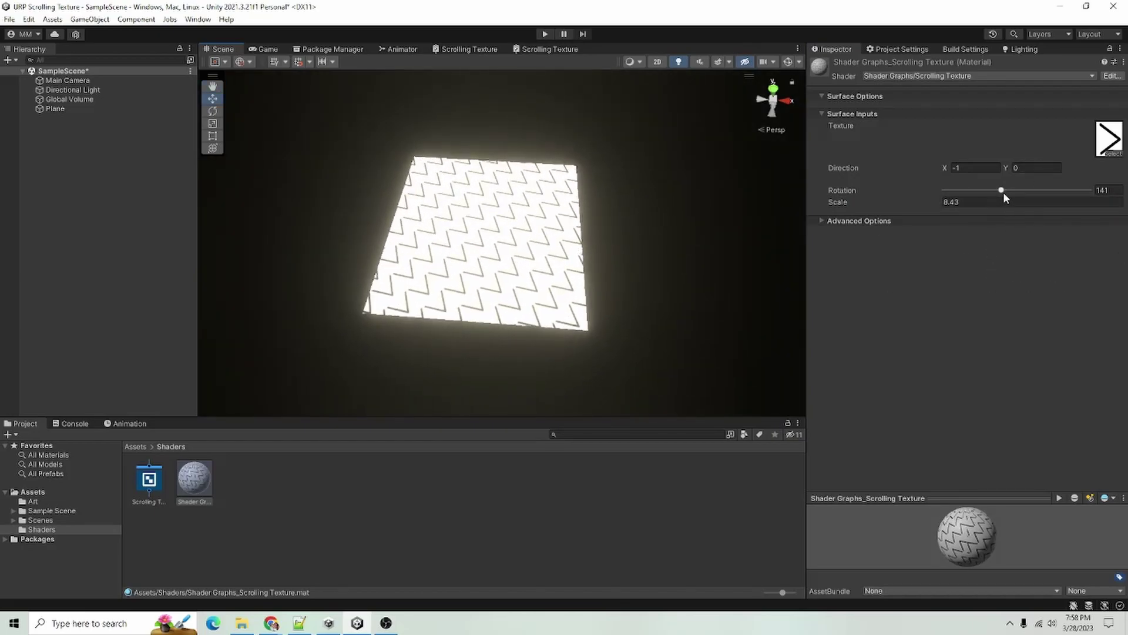
pyautogui.moveTo(1004, 193); pyautogui.dragTo(1034, 199)
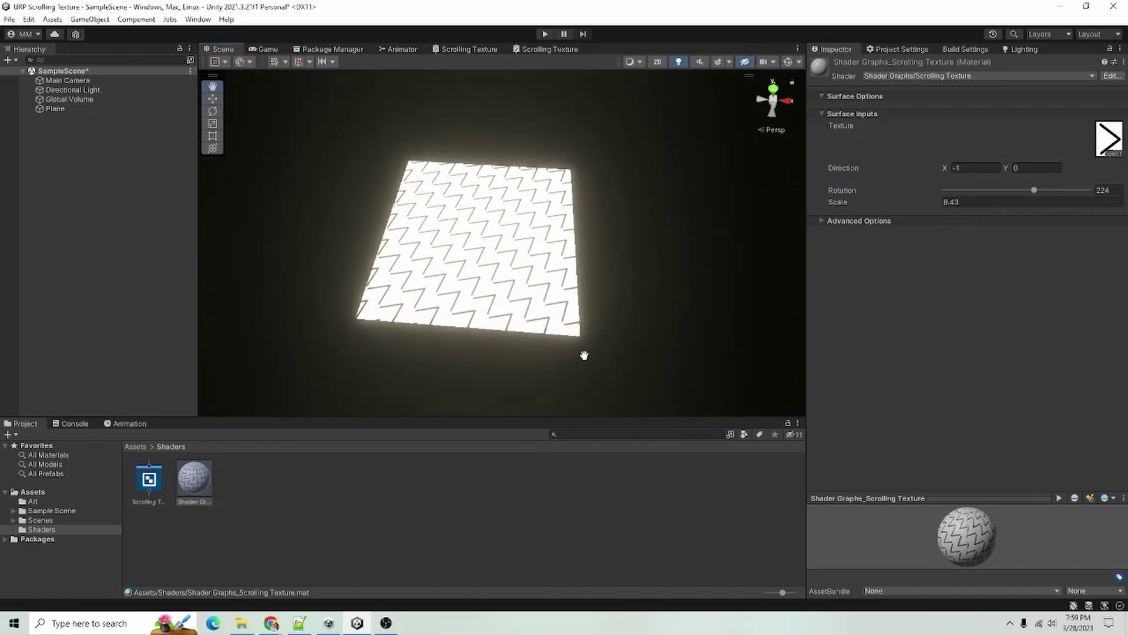